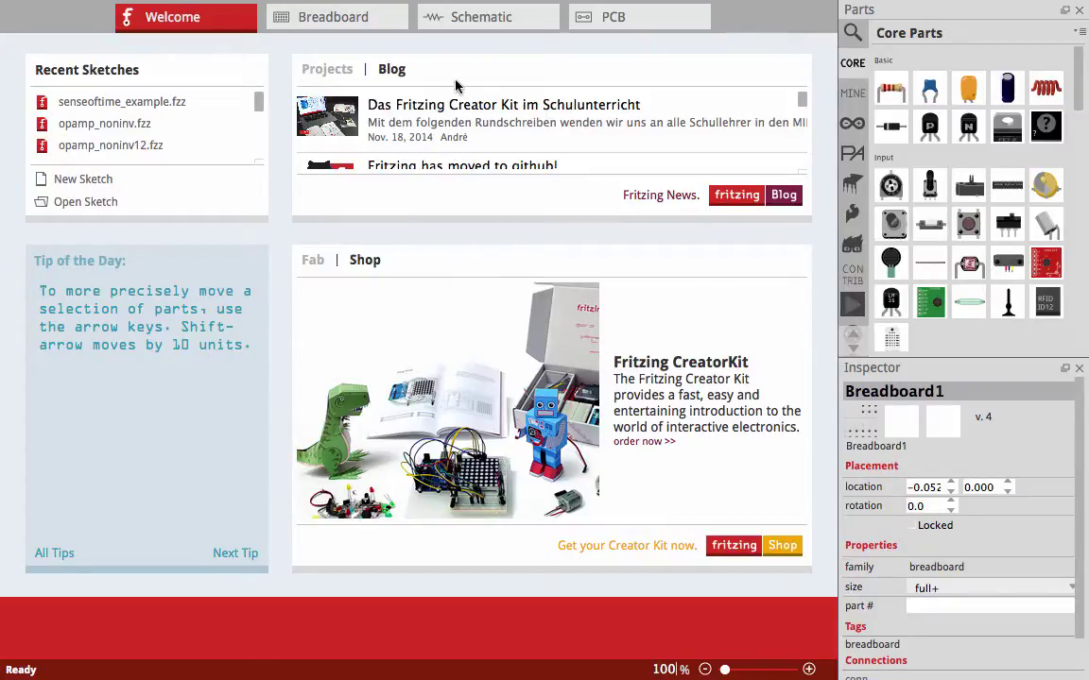
Step: Look through the Breadboard, Schematic and PCB views, ending on the empty Schematic view
{"action": "left_click", "coordinate": [346, 26]}
{"action": "left_click", "coordinate": [487, 24]}
{"action": "left_click", "coordinate": [631, 22]}
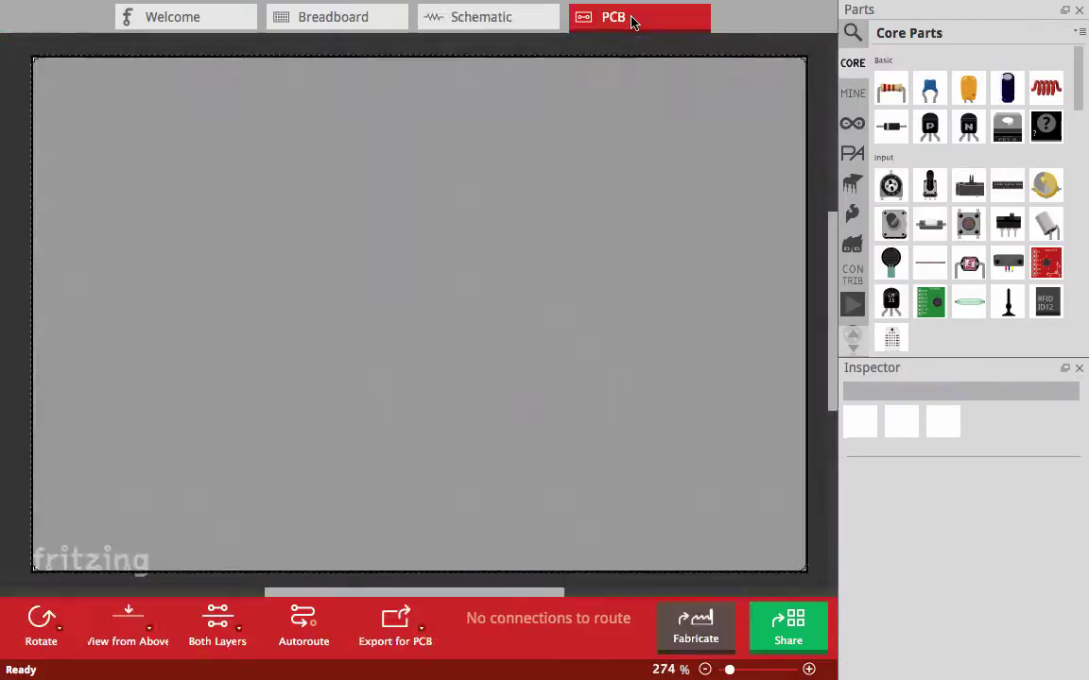
{"action": "left_click", "coordinate": [493, 20]}
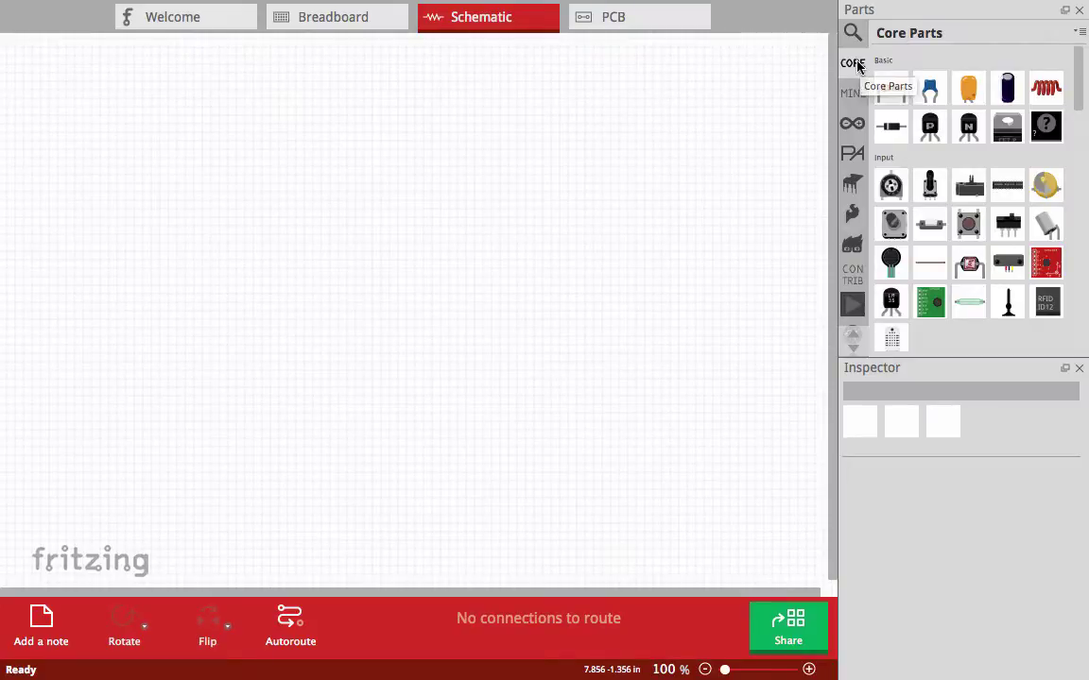
Step: Browse the Arduino bin, then return to Core Parts and scroll down to the ICs with the 555 Timer
{"action": "left_click", "coordinate": [853, 123]}
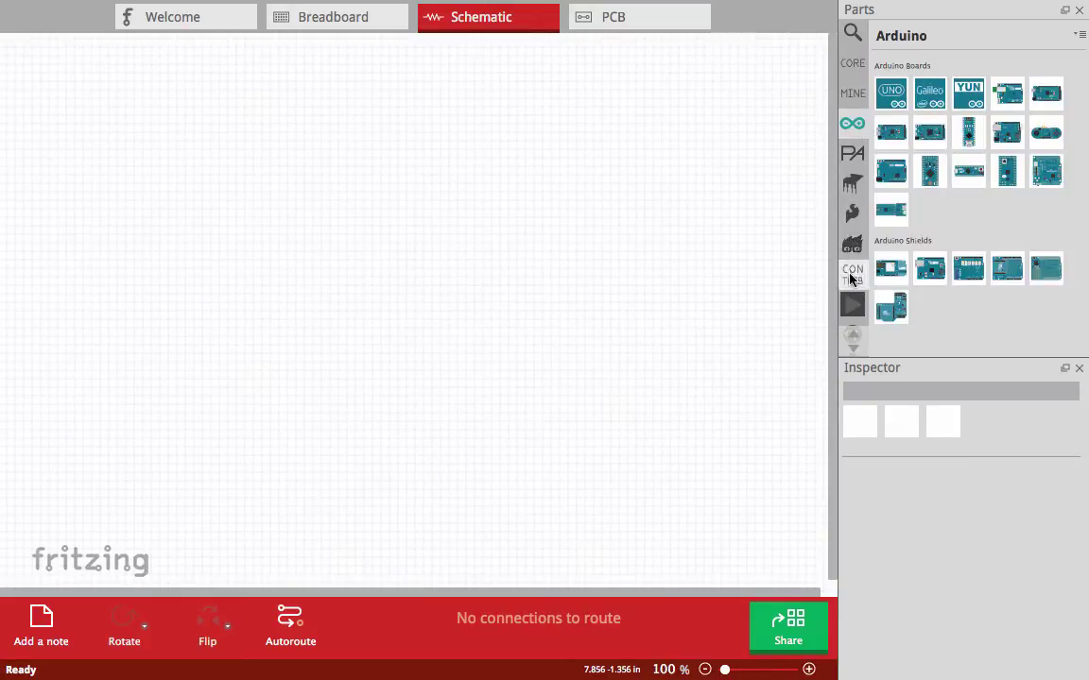
{"action": "left_click", "coordinate": [848, 64]}
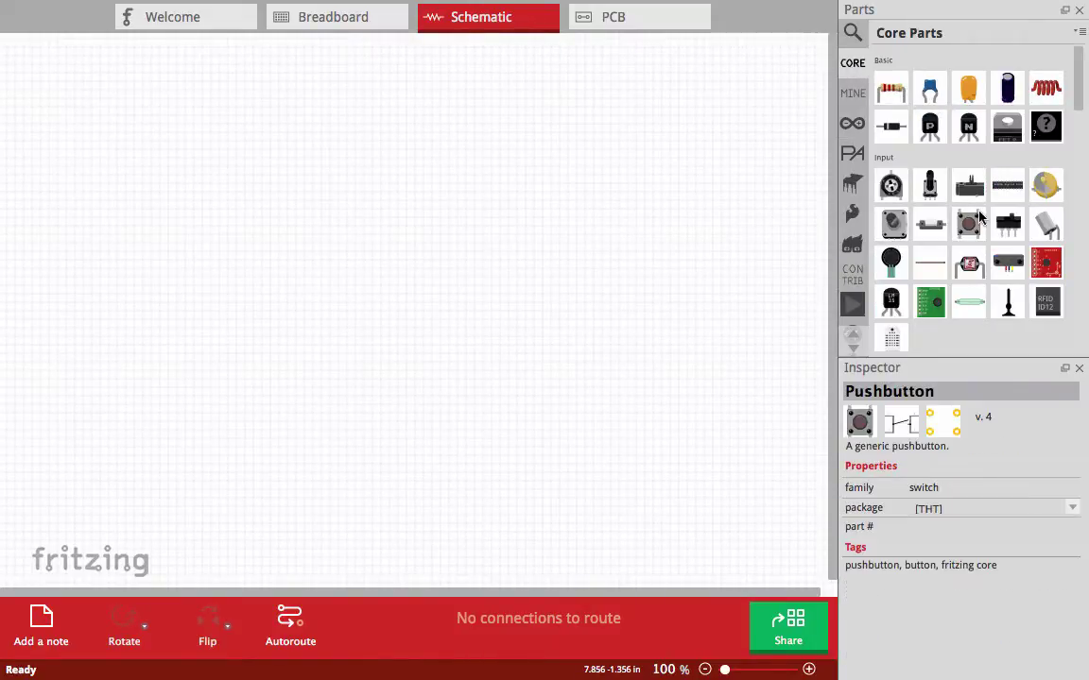
{"action": "scroll", "coordinate": [972, 232], "scroll_direction": "down", "scroll_amount": 5}
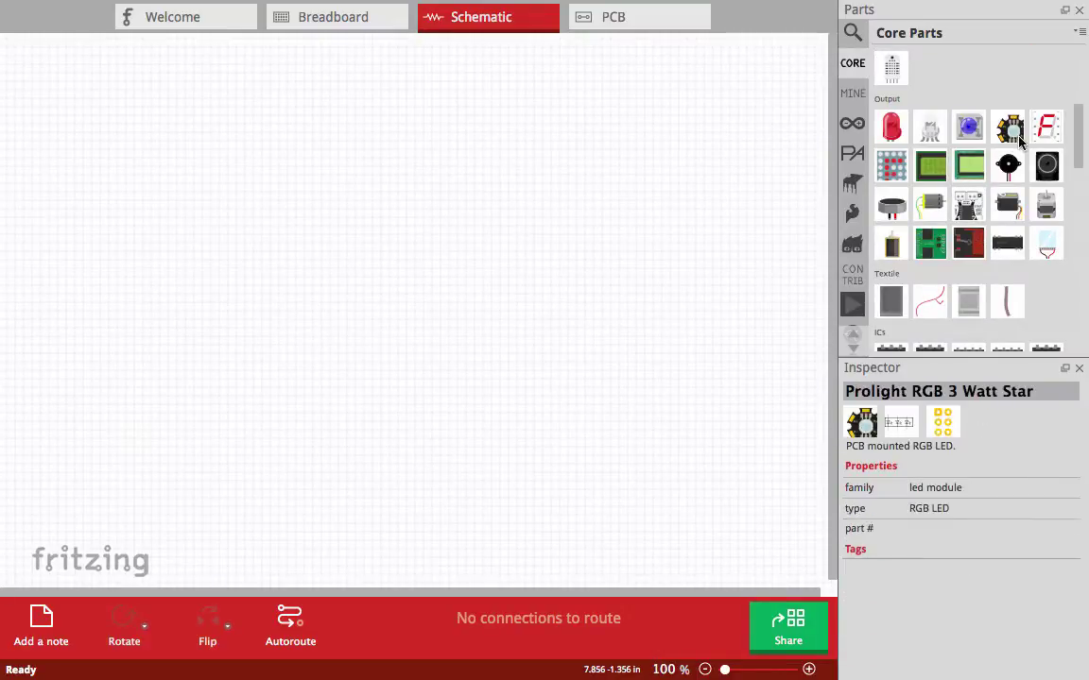
{"action": "scroll", "coordinate": [951, 224], "scroll_direction": "down", "scroll_amount": 4}
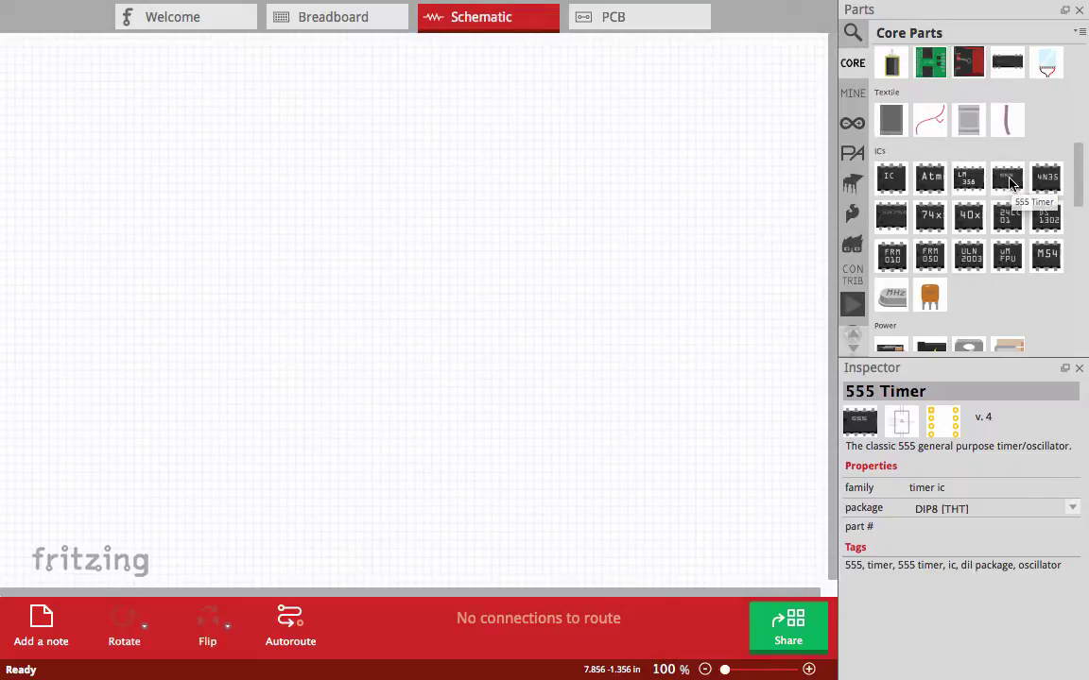
Step: Drop a 555 Timer (U1) onto the schematic and search the parts bin for '555 timer'
{"action": "left_click_drag", "start_coordinate": [1009, 183], "coordinate": [405, 237]}
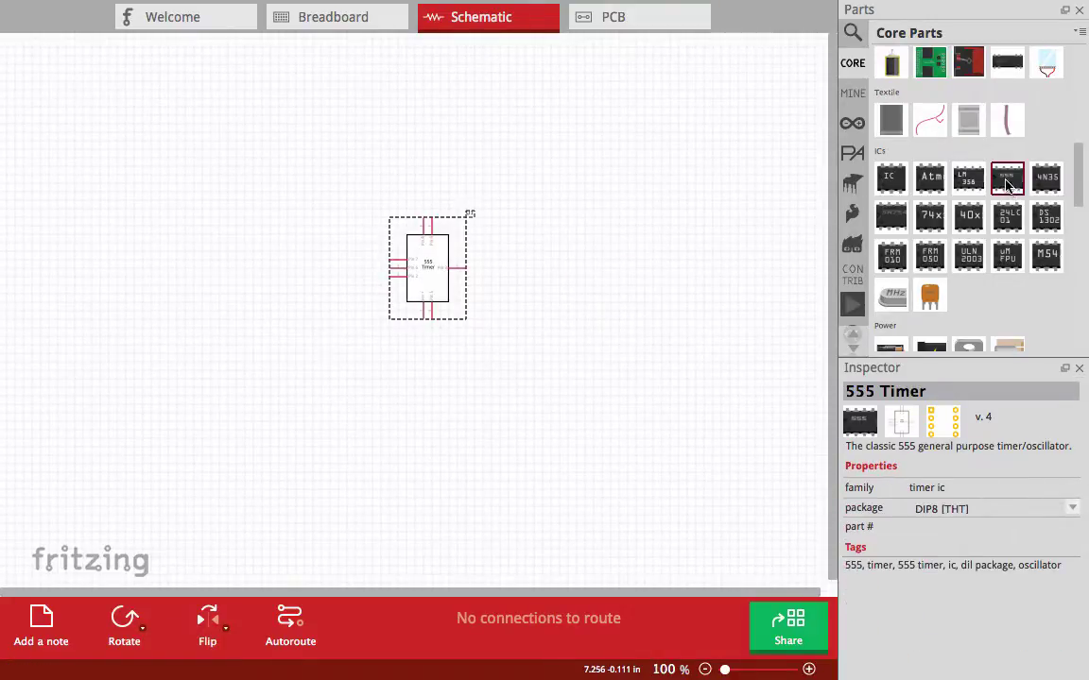
{"action": "left_click", "coordinate": [852, 35]}
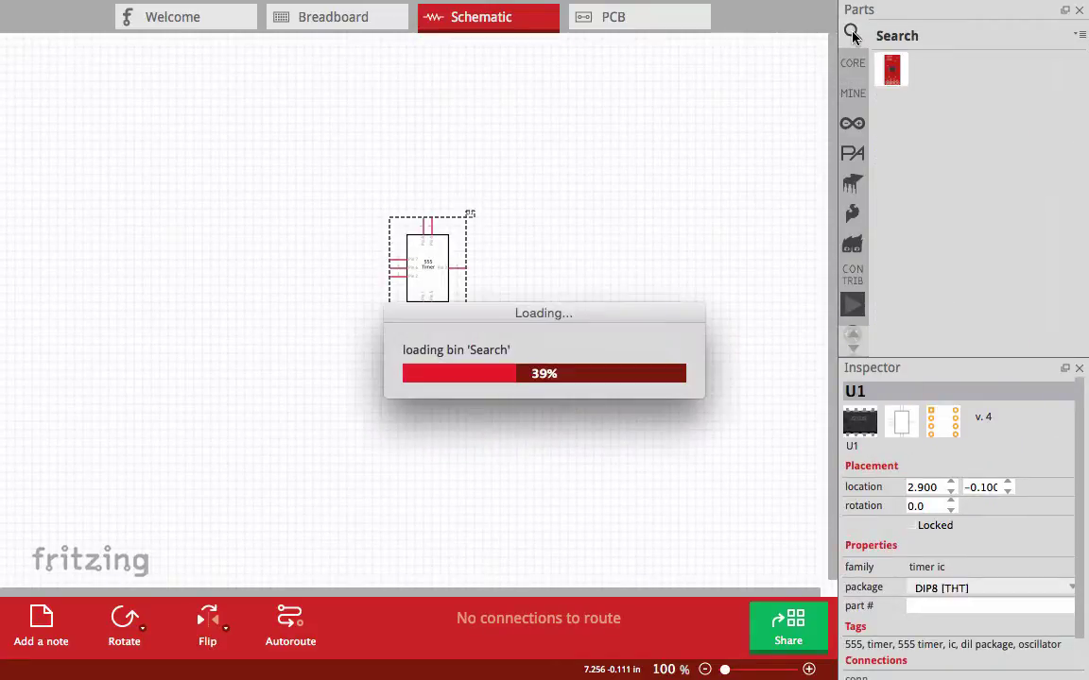
{"action": "double_click", "coordinate": [948, 33]}
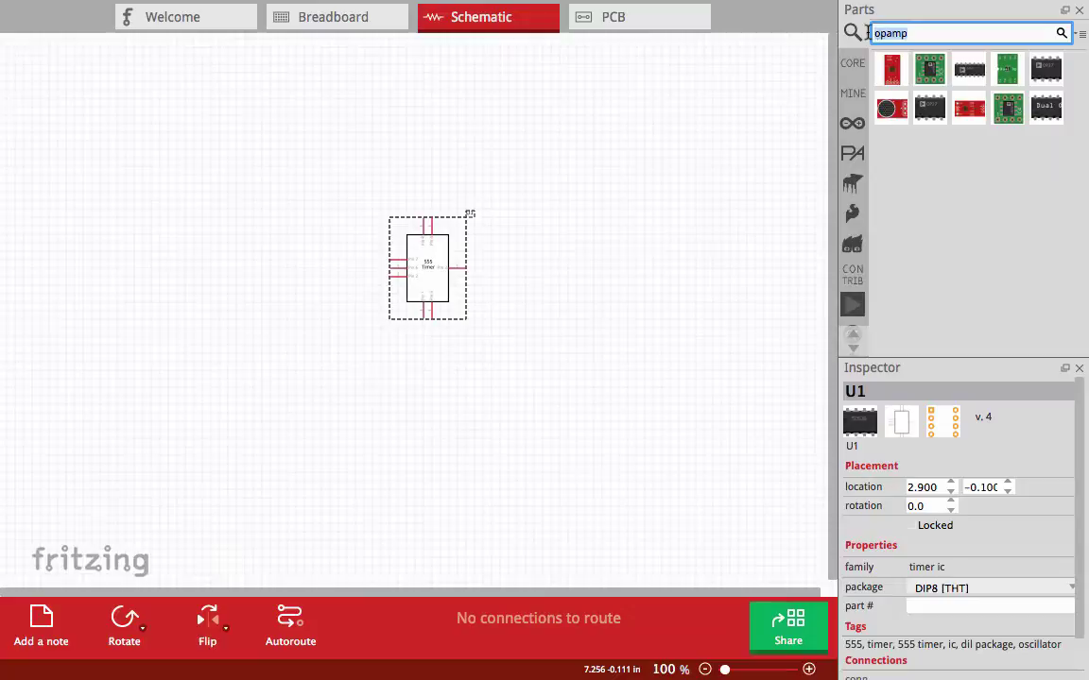
{"action": "type", "text": "555 timer"}
{"action": "key", "text": "Return"}
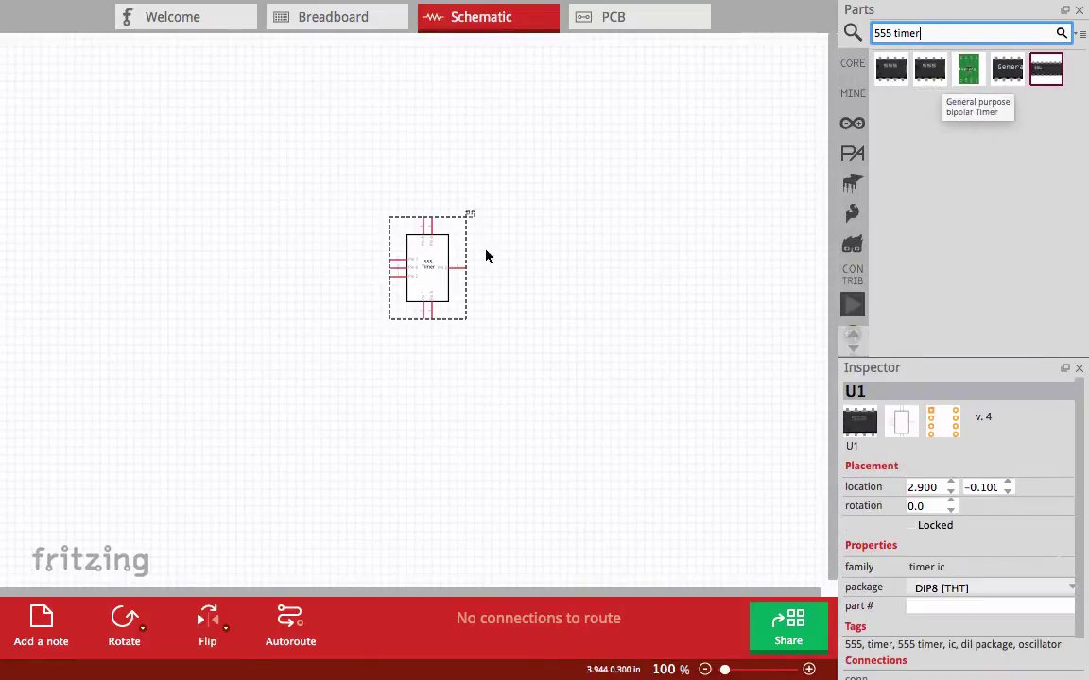
Step: Return to Core Parts and nudge U1 down and to the right on the canvas
{"action": "left_click", "coordinate": [852, 62]}
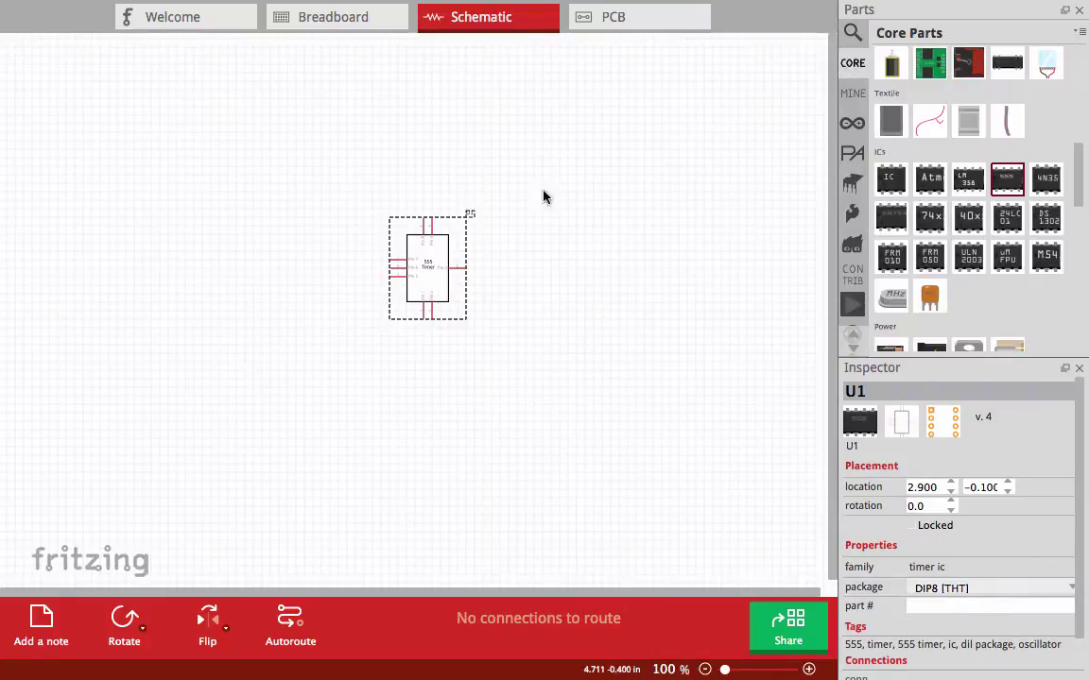
{"action": "scroll", "coordinate": [441, 277], "scroll_direction": "up", "scroll_amount": 5, "text": "ctrl"}
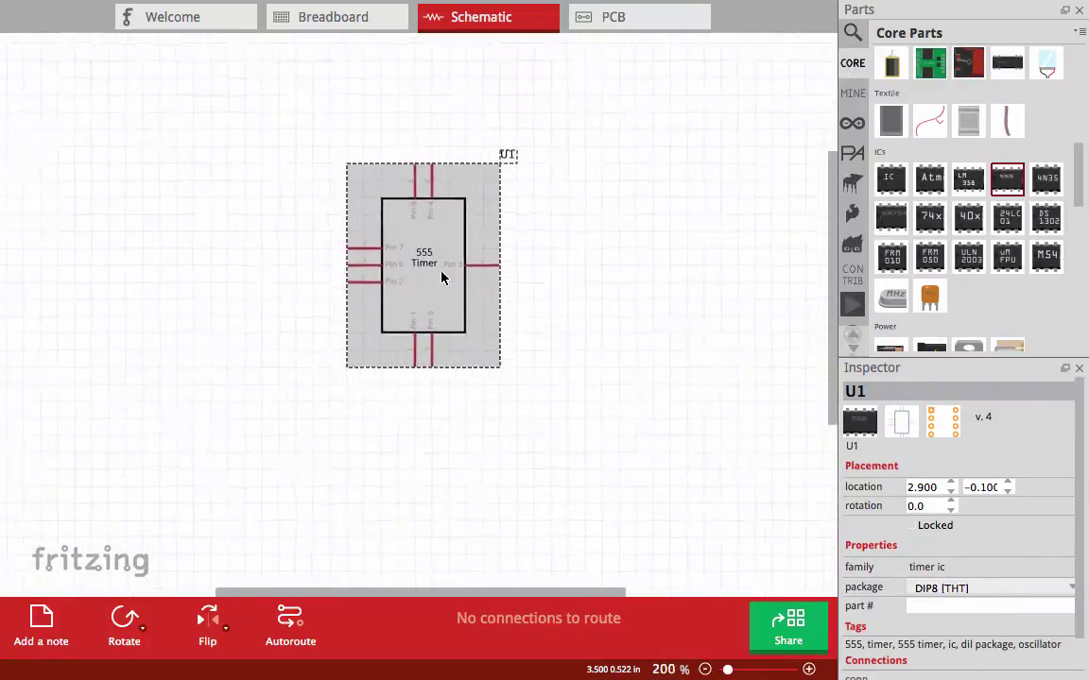
{"action": "scroll", "coordinate": [441, 277], "scroll_direction": "up", "scroll_amount": 1, "text": "ctrl"}
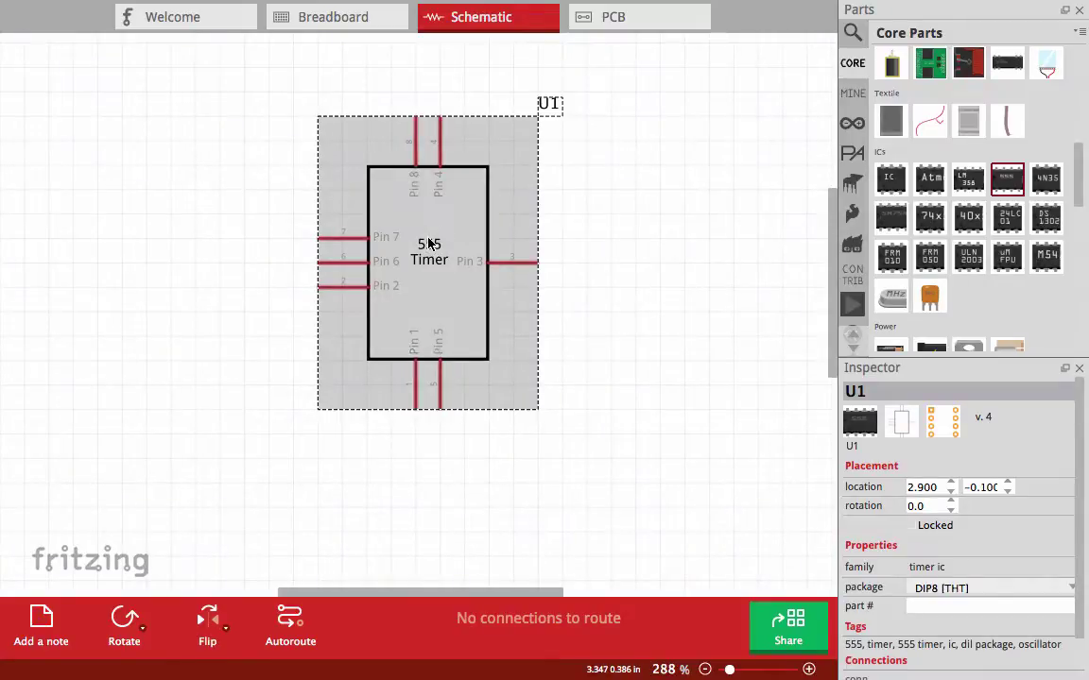
{"action": "left_click_drag", "start_coordinate": [428, 245], "coordinate": [488, 267]}
{"action": "left_click", "coordinate": [663, 198]}
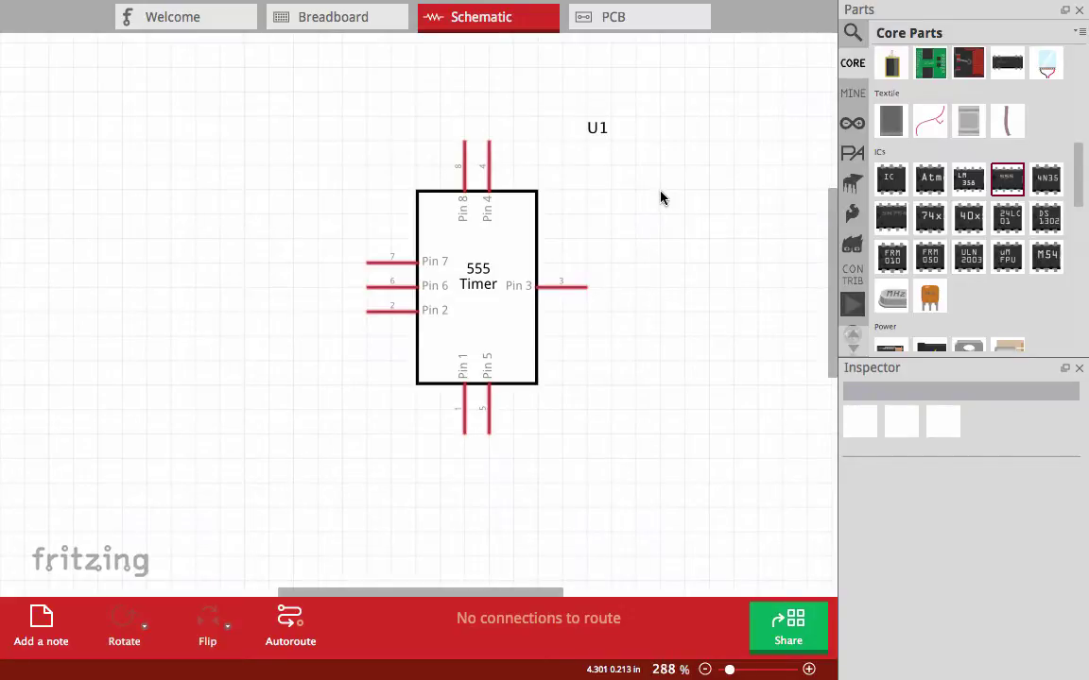
{"action": "scroll", "coordinate": [936, 128], "scroll_direction": "down", "scroll_amount": 5}
{"action": "scroll", "coordinate": [938, 128], "scroll_direction": "up", "scroll_amount": 2}
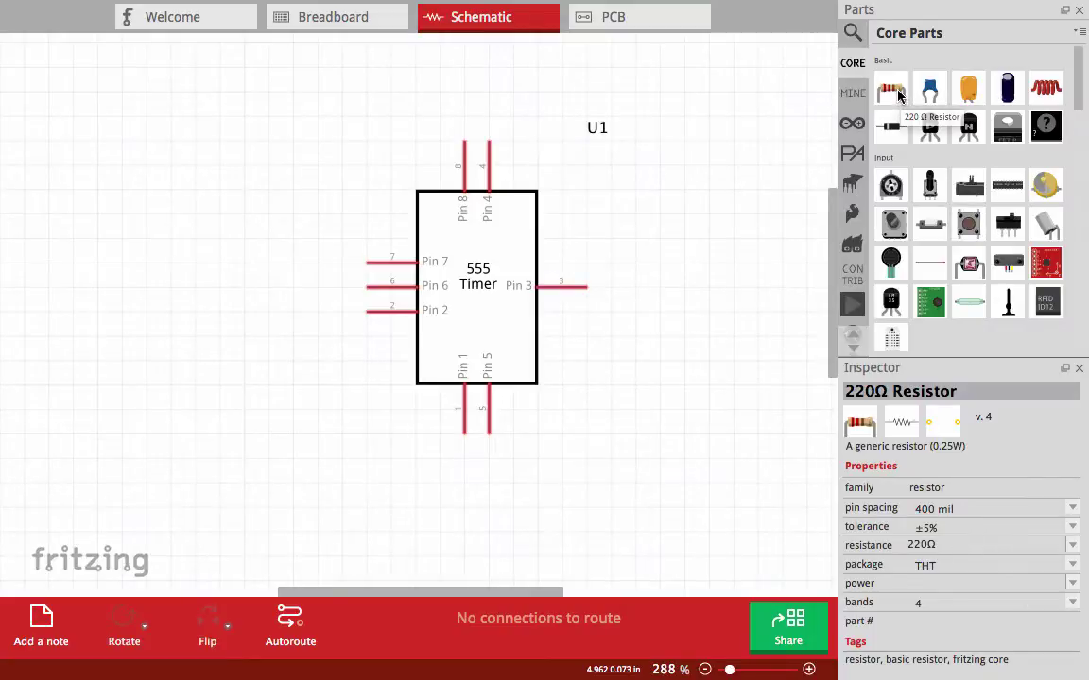
Step: Add a vertical resistor R1 and wire its lower end to the 555's Pin 7
{"action": "left_click_drag", "start_coordinate": [898, 94], "coordinate": [247, 167]}
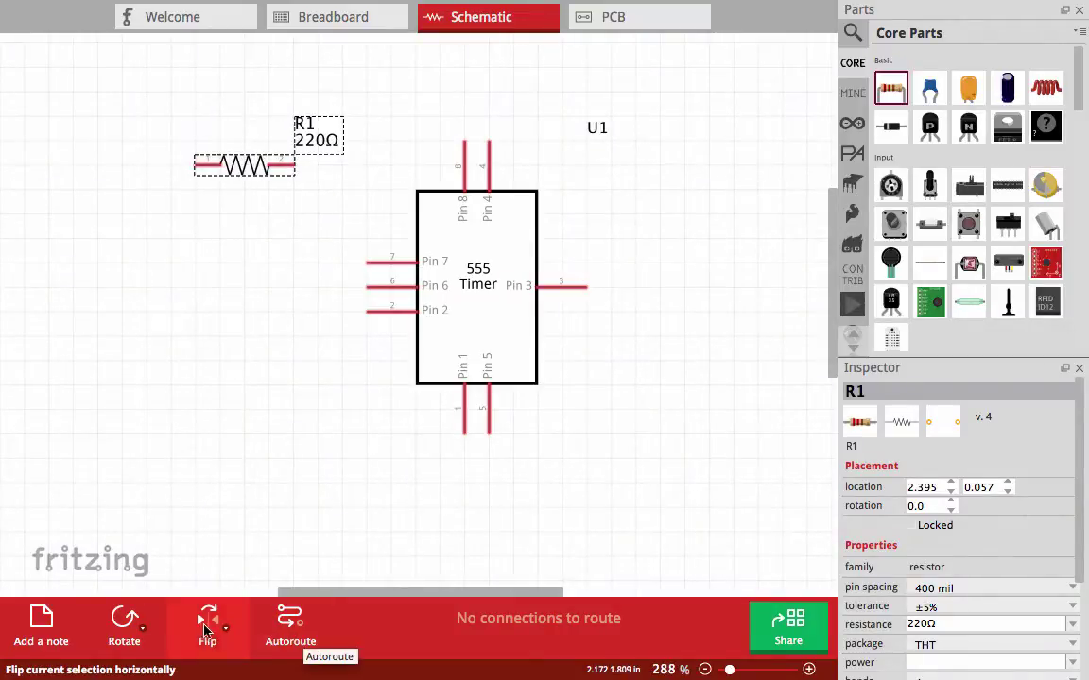
{"action": "left_click", "coordinate": [125, 620]}
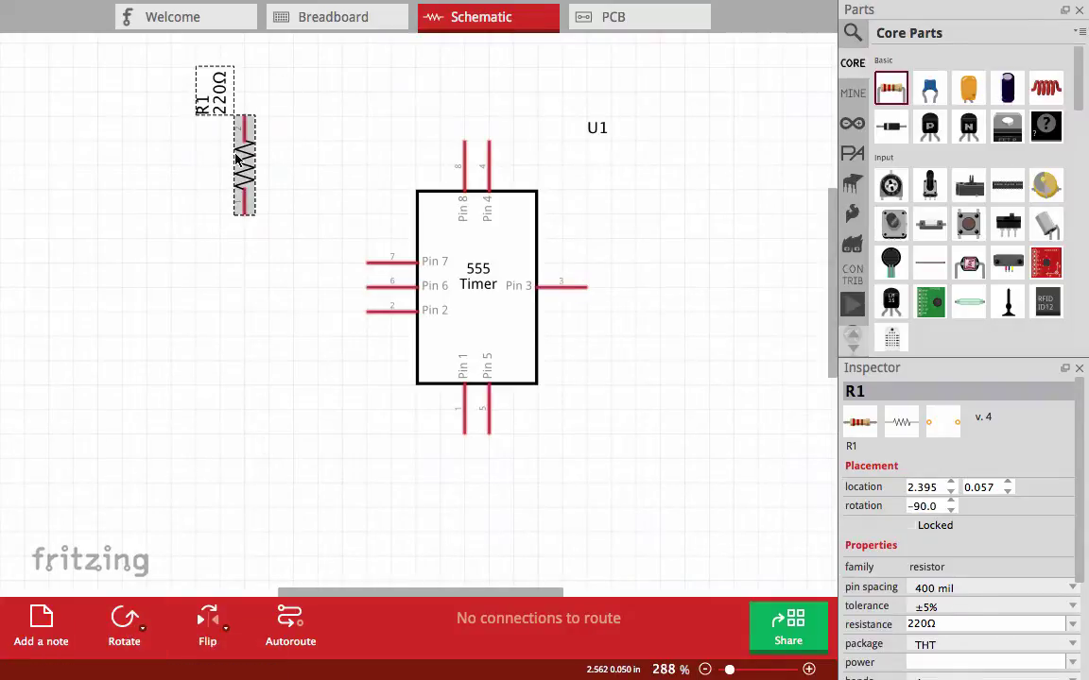
{"action": "left_click_drag", "start_coordinate": [219, 96], "coordinate": [255, 199]}
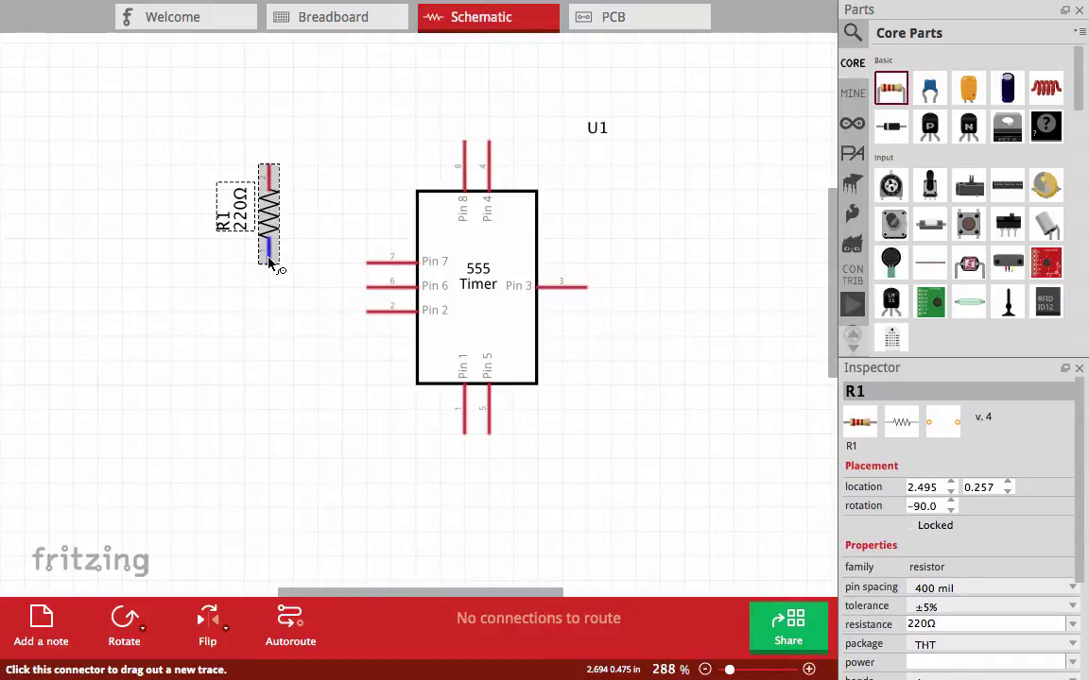
{"action": "left_click_drag", "start_coordinate": [270, 257], "coordinate": [388, 268]}
{"action": "left_click", "coordinate": [297, 285]}
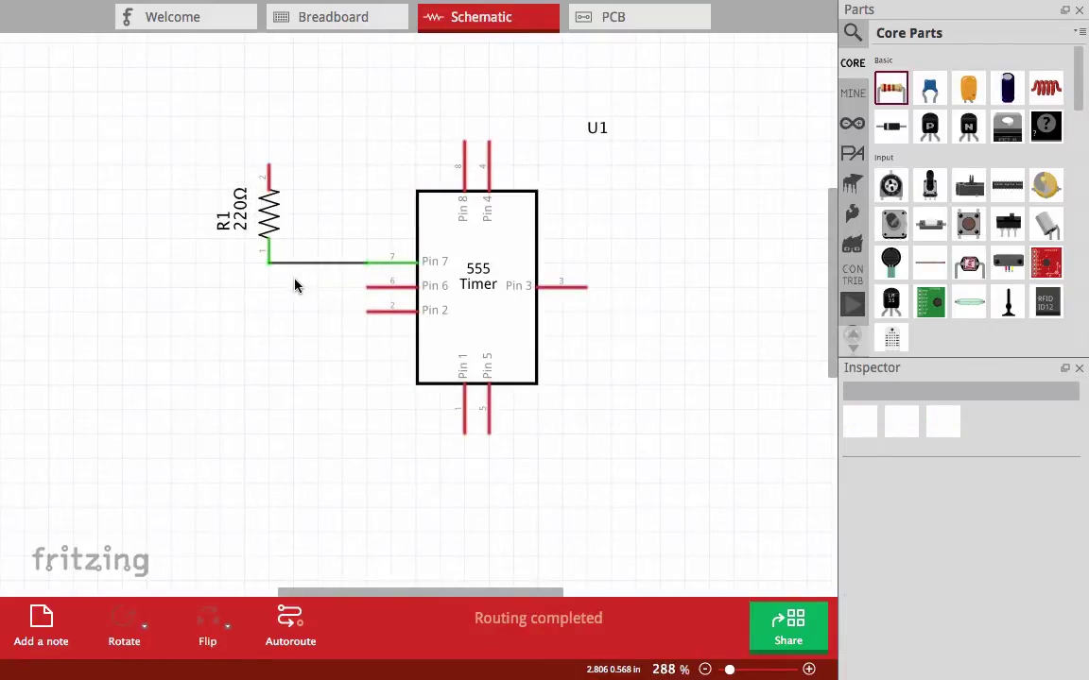
Step: Set R1's resistance to 2.2MΩ in the Inspector
{"action": "left_click", "coordinate": [268, 220]}
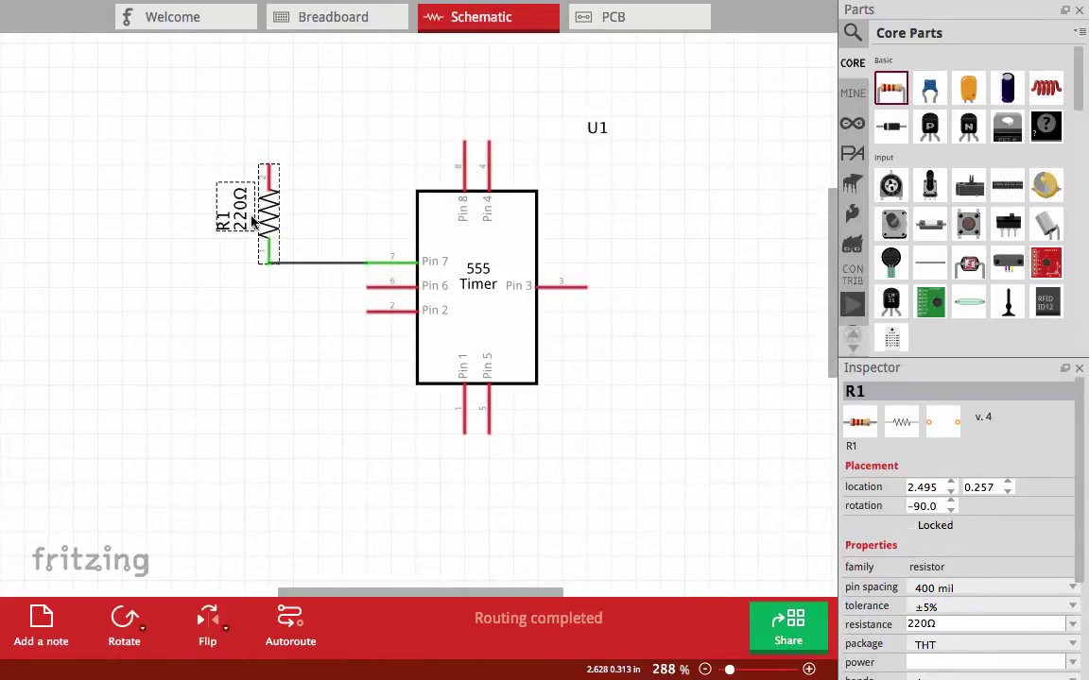
{"action": "double_click", "coordinate": [930, 624]}
{"action": "left_click", "coordinate": [928, 624]}
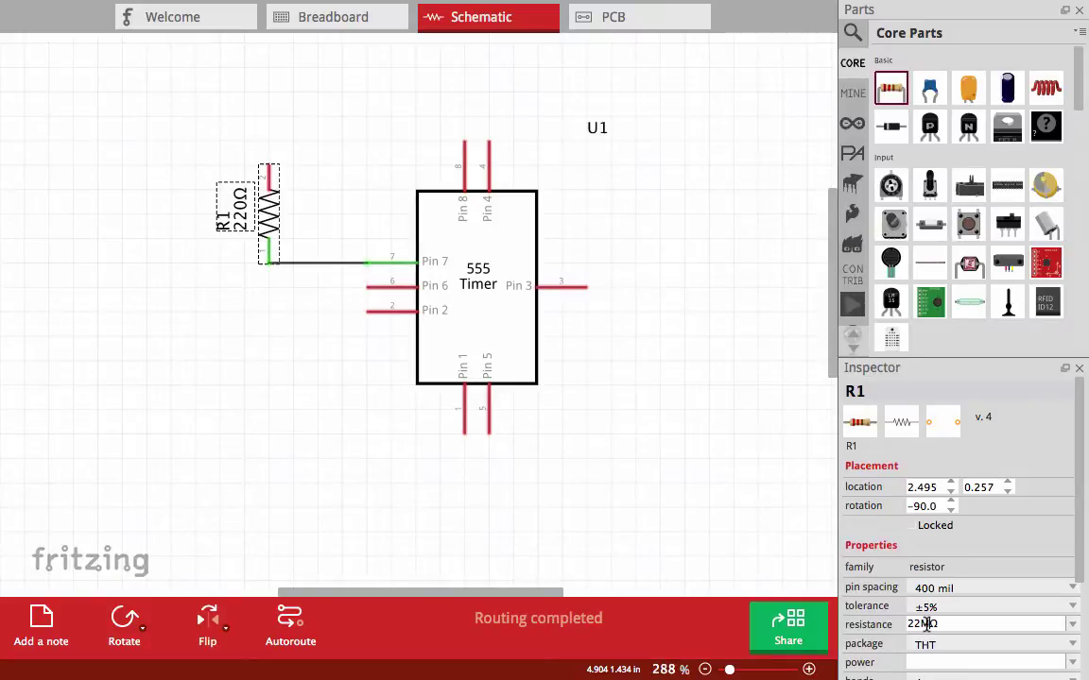
{"action": "type", "text": "."}
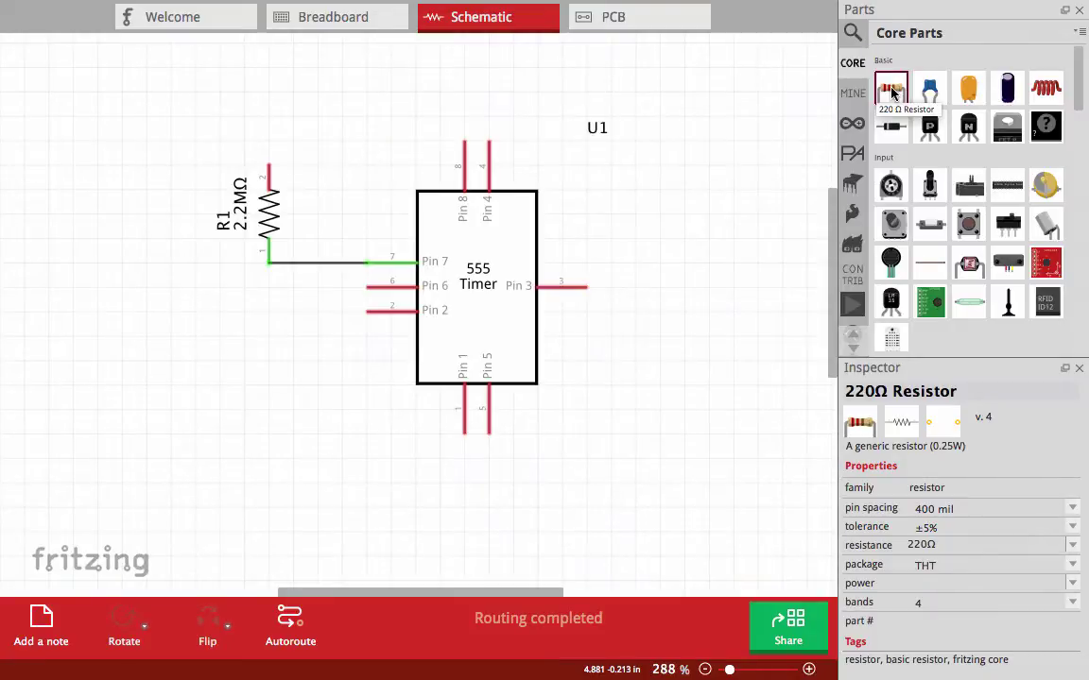
Step: Add a vertical 220Ω resistor R2 below R1, joining its top end to the R1–Pin 7 wire
{"action": "left_click_drag", "start_coordinate": [891, 89], "coordinate": [264, 364]}
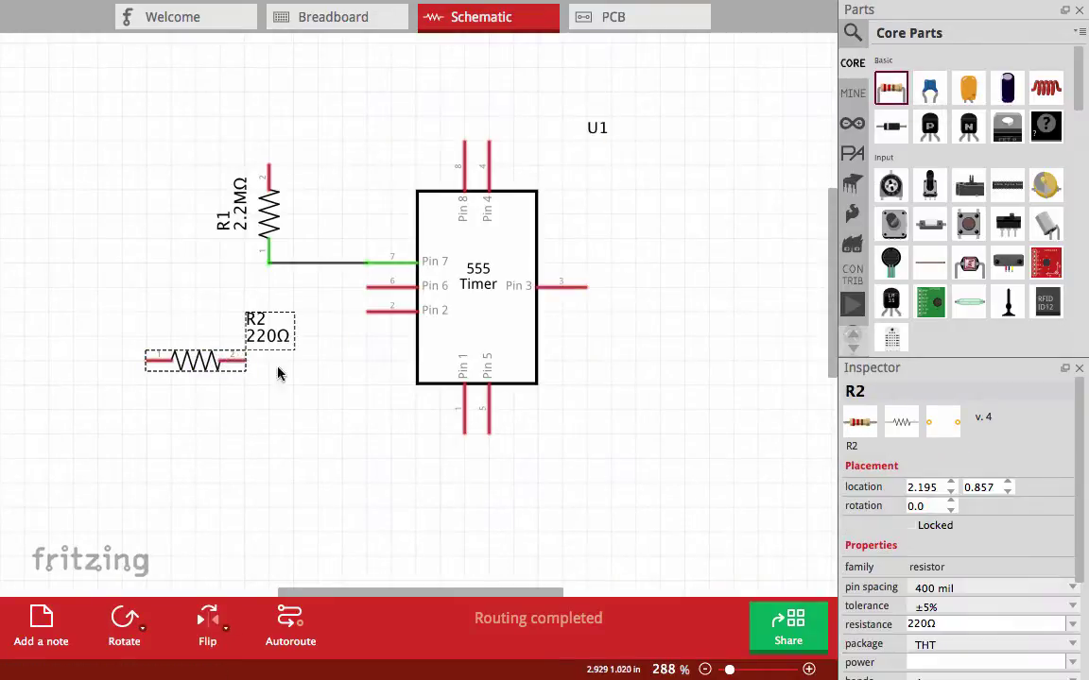
{"action": "left_click", "coordinate": [127, 626]}
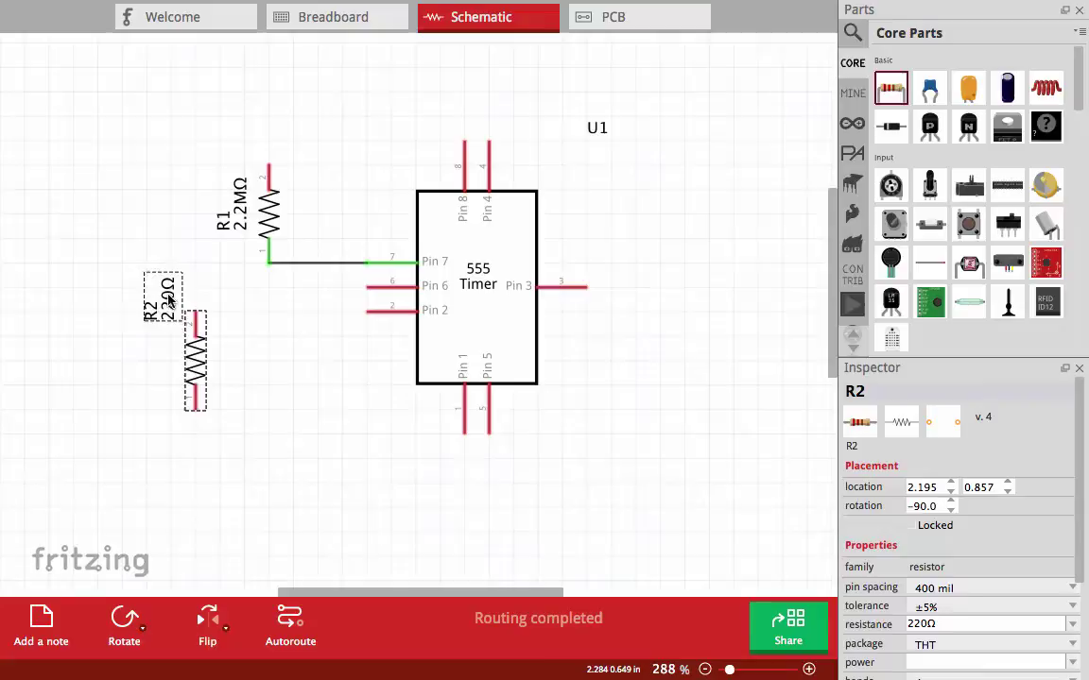
{"action": "left_click_drag", "start_coordinate": [169, 298], "coordinate": [268, 348]}
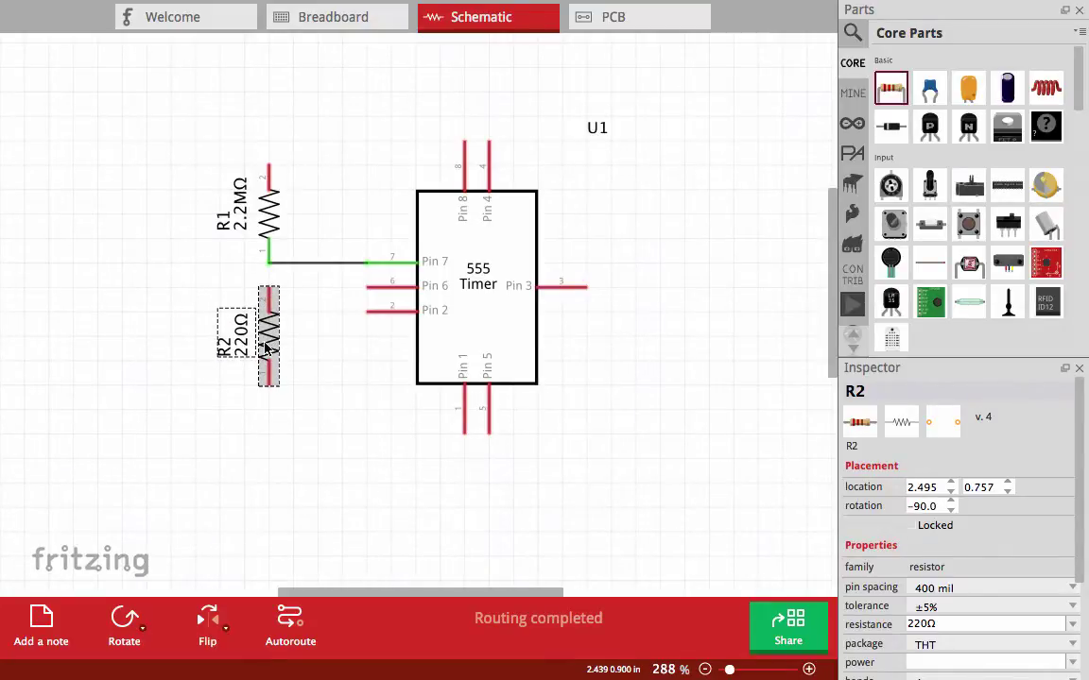
{"action": "left_click", "coordinate": [306, 444]}
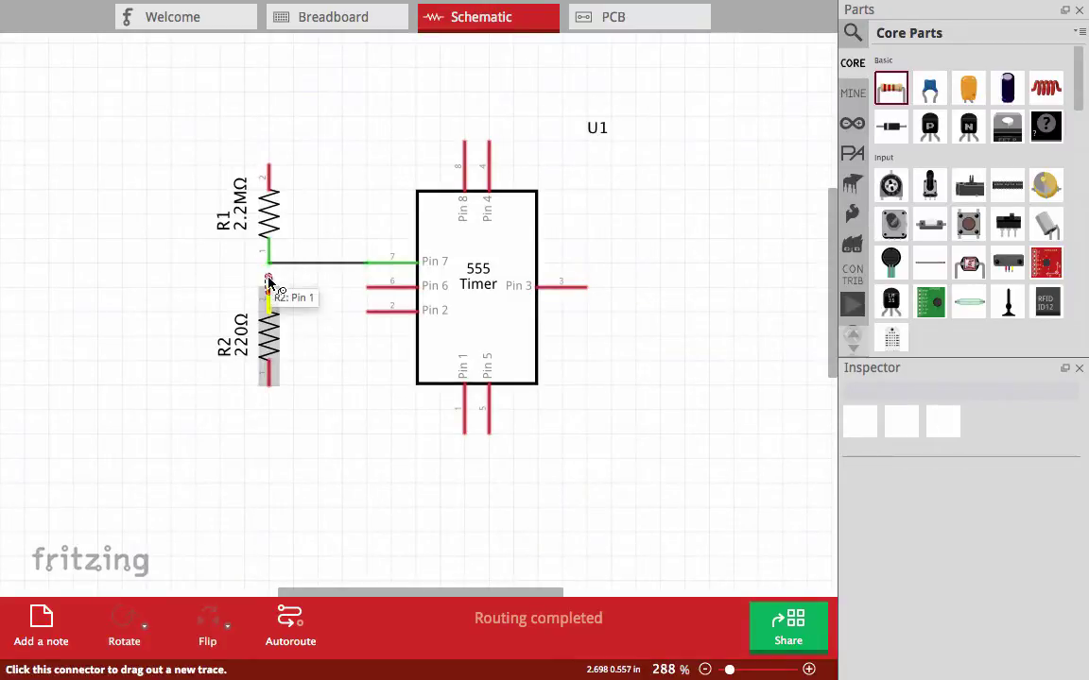
{"action": "left_click_drag", "start_coordinate": [268, 281], "coordinate": [269, 263]}
{"action": "left_click", "coordinate": [286, 430]}
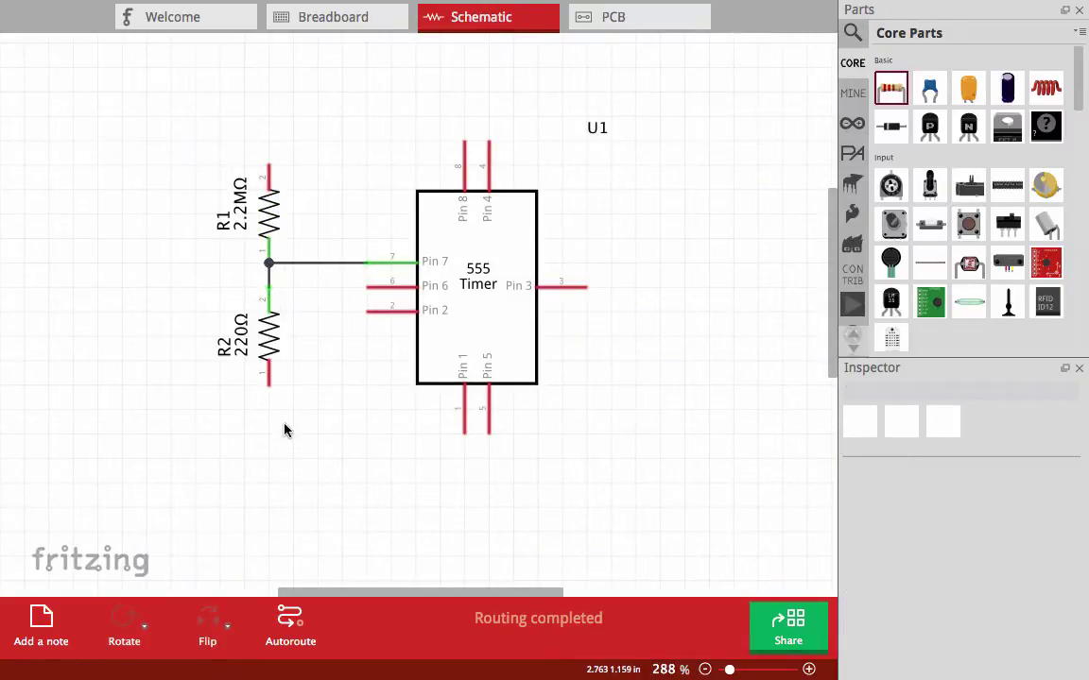
Step: Place electrolytic capacitor C1 below R2, label it on the left, and wire R2's lower end to it
{"action": "scroll", "coordinate": [285, 430], "scroll_direction": "down", "scroll_amount": 3}
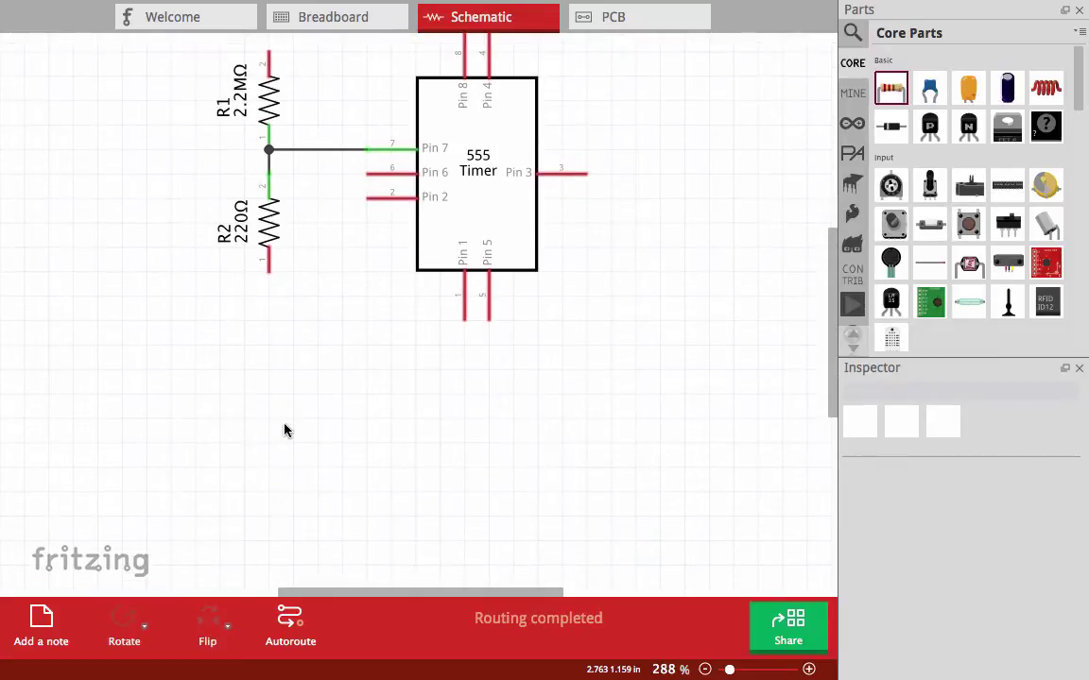
{"action": "mouse_move", "coordinate": [1009, 87]}
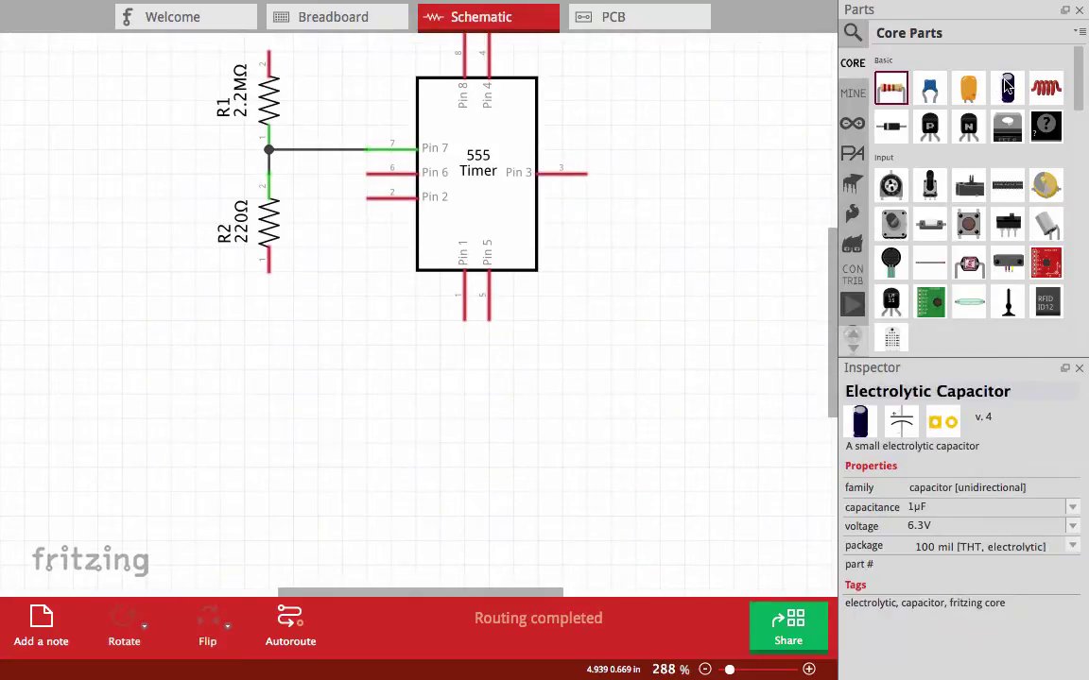
{"action": "left_click_drag", "start_coordinate": [1009, 87], "coordinate": [288, 340]}
{"action": "left_click", "coordinate": [335, 323]}
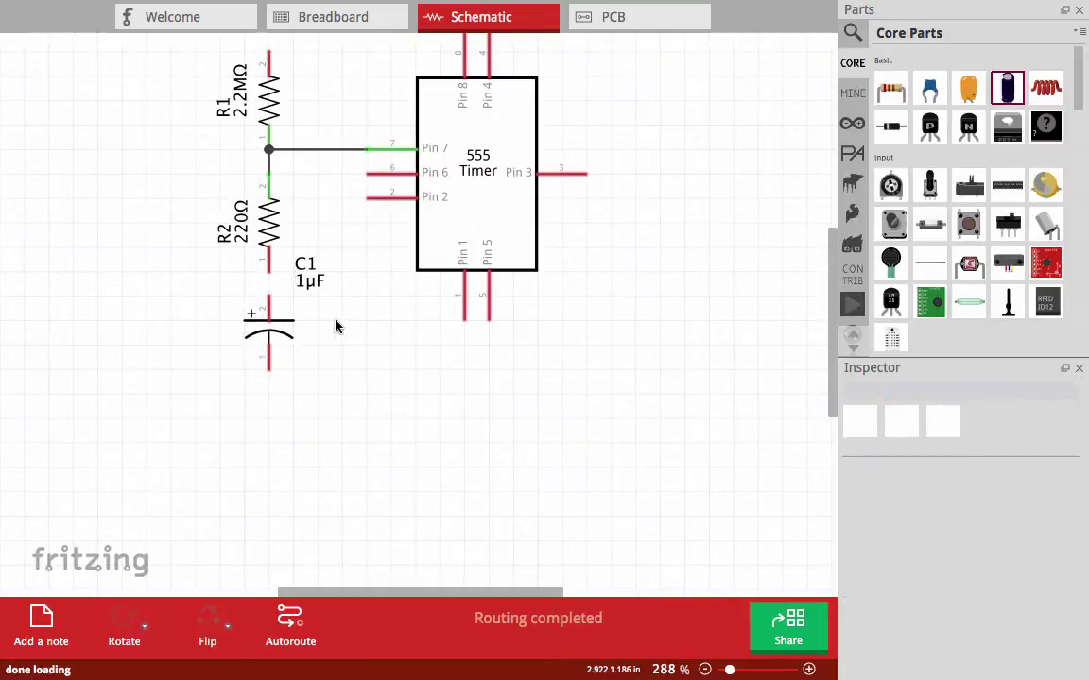
{"action": "left_click", "coordinate": [303, 283]}
{"action": "left_click_drag", "start_coordinate": [303, 283], "coordinate": [244, 320]}
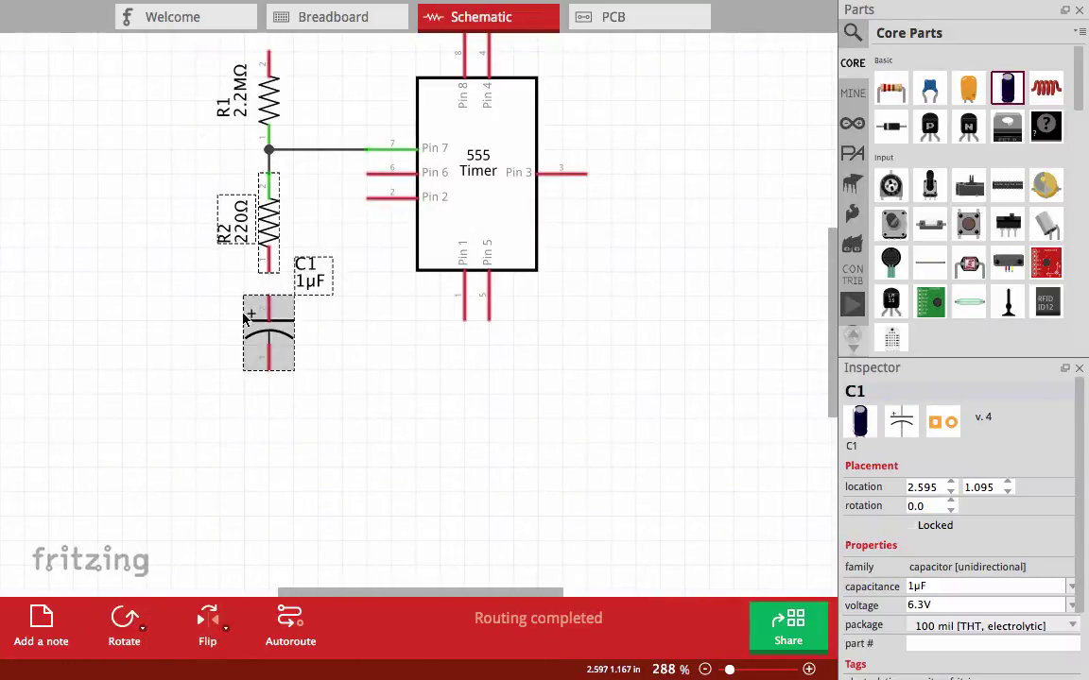
{"action": "left_click", "coordinate": [274, 326]}
{"action": "left_click_drag", "start_coordinate": [311, 282], "coordinate": [221, 329]}
{"action": "left_click", "coordinate": [292, 401]}
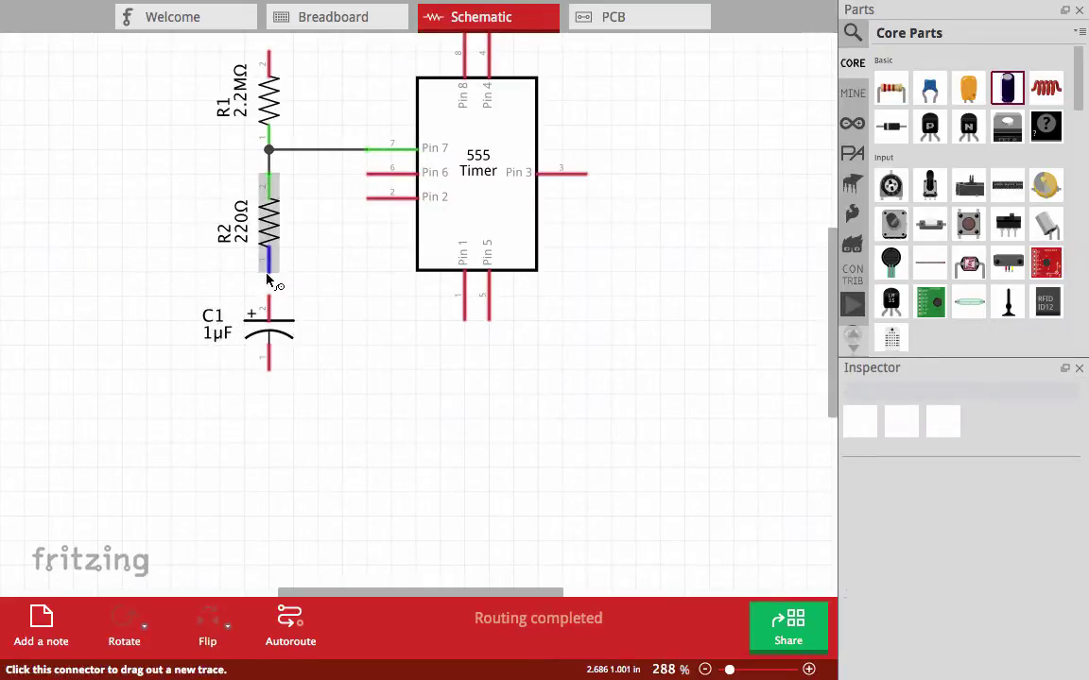
{"action": "left_click_drag", "start_coordinate": [269, 271], "coordinate": [269, 303]}
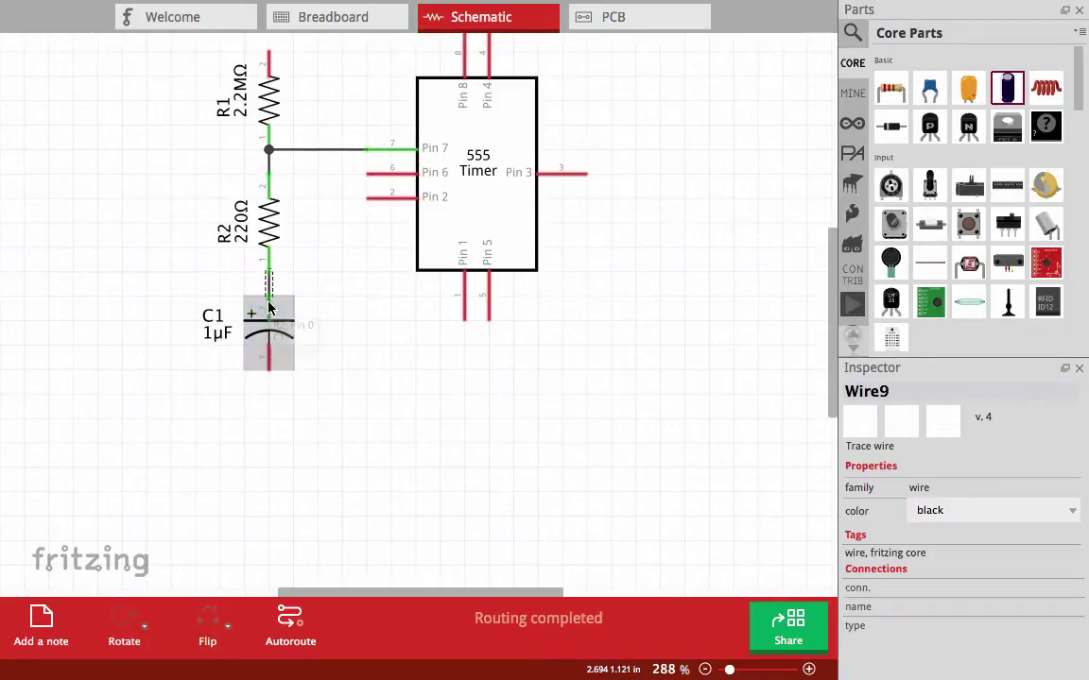
Step: Set R2's resistance to 100kΩ in the Inspector, then check capacitor C1's properties
{"action": "left_click", "coordinate": [286, 401]}
{"action": "left_click", "coordinate": [273, 228]}
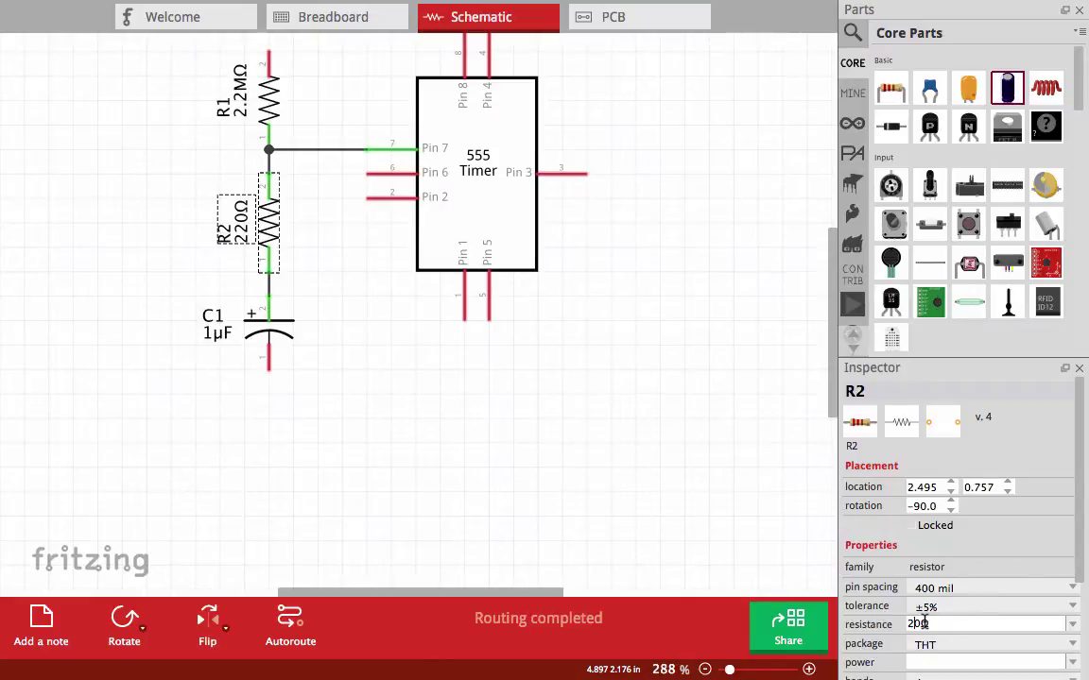
{"action": "type", "text": "10k"}
{"action": "key", "text": "Return"}
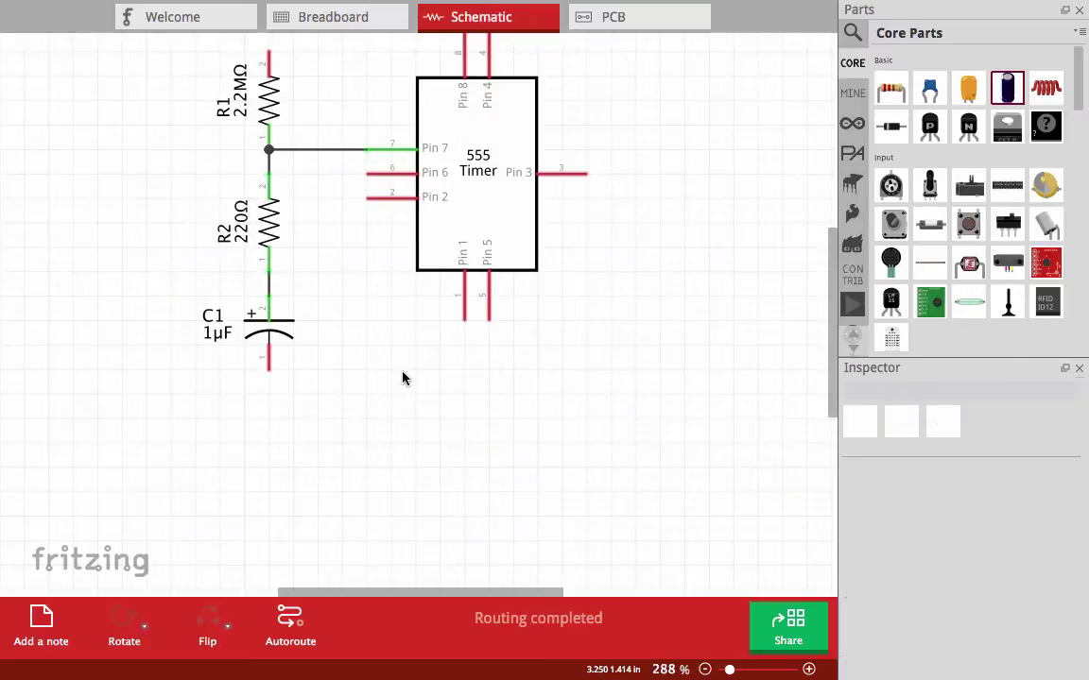
{"action": "left_click", "coordinate": [282, 328]}
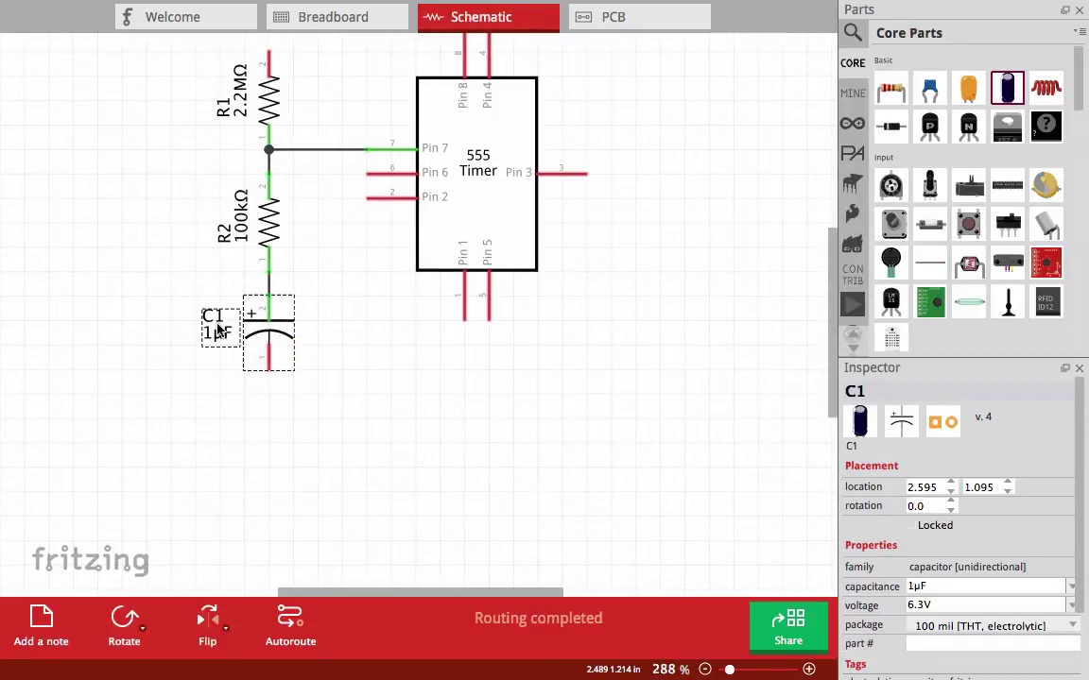
{"action": "left_click", "coordinate": [334, 378]}
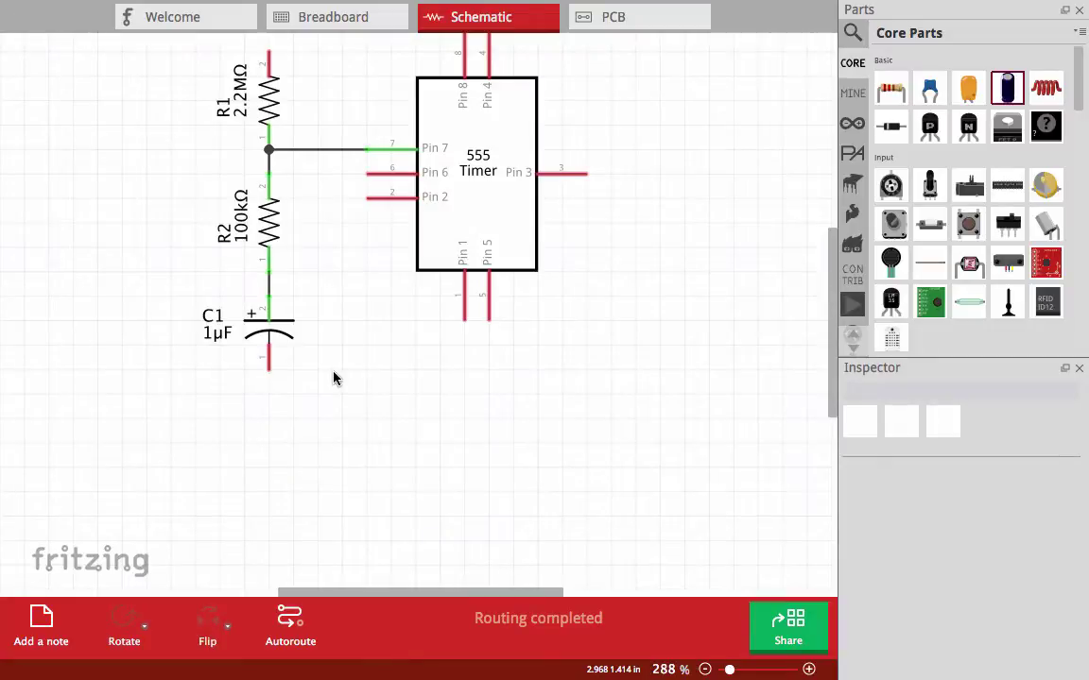
Step: Wire the 555's Pin 6 to Pin 2 and R2's lower end to Pin 2, squaring the wire with a bend
{"action": "scroll", "coordinate": [388, 444], "scroll_direction": "down", "scroll_amount": 1}
{"action": "scroll", "coordinate": [387, 446], "scroll_direction": "up", "scroll_amount": 3}
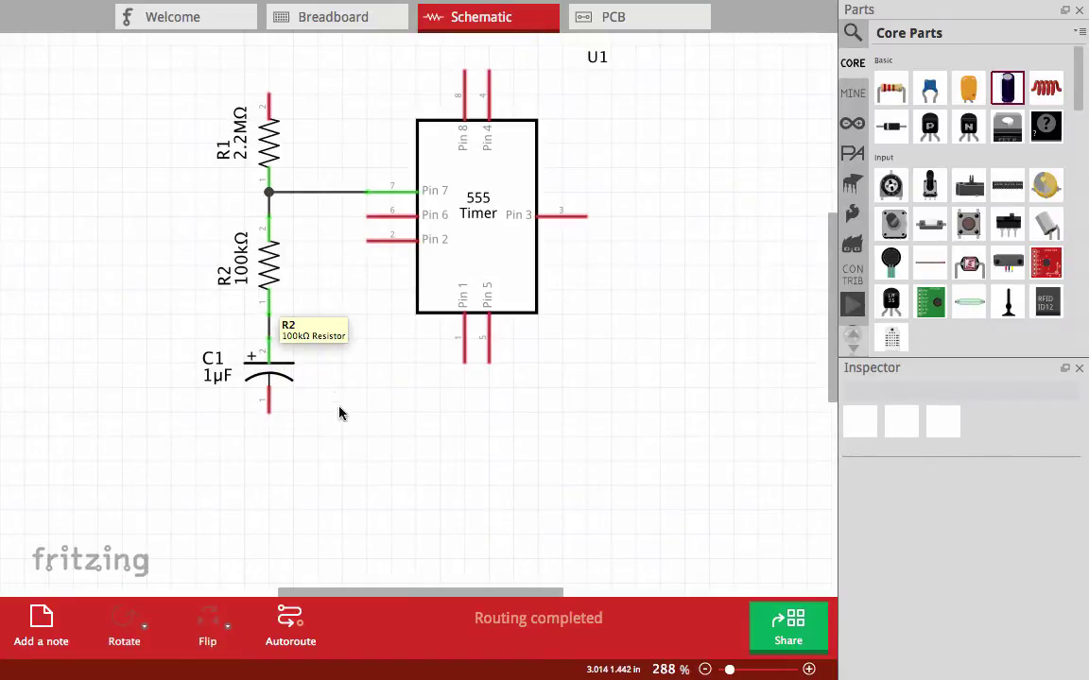
{"action": "scroll", "coordinate": [340, 413], "scroll_direction": "up", "scroll_amount": 3}
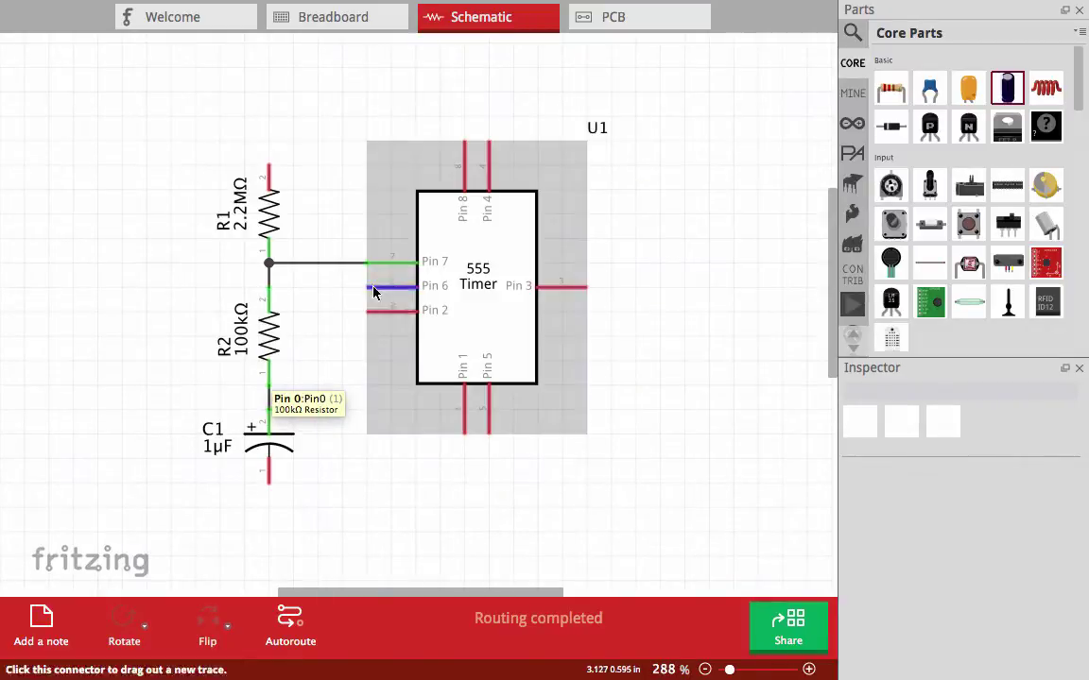
{"action": "left_click_drag", "start_coordinate": [371, 287], "coordinate": [371, 312]}
{"action": "left_click", "coordinate": [350, 376]}
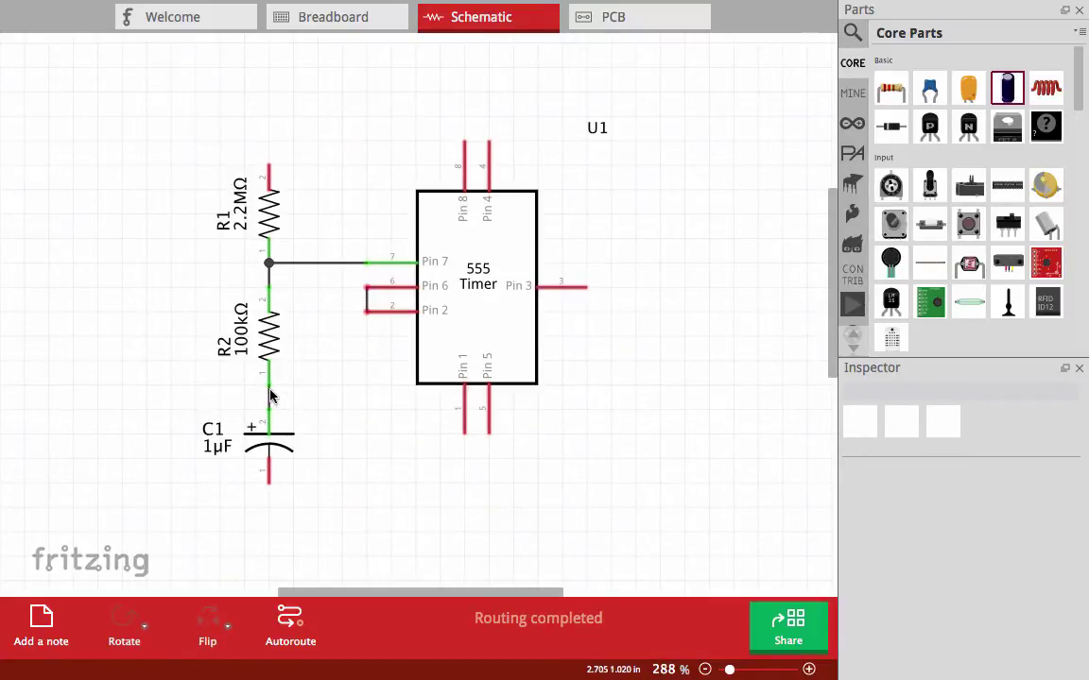
{"action": "left_click_drag", "start_coordinate": [270, 378], "coordinate": [375, 319]}
{"action": "left_click", "coordinate": [336, 379]}
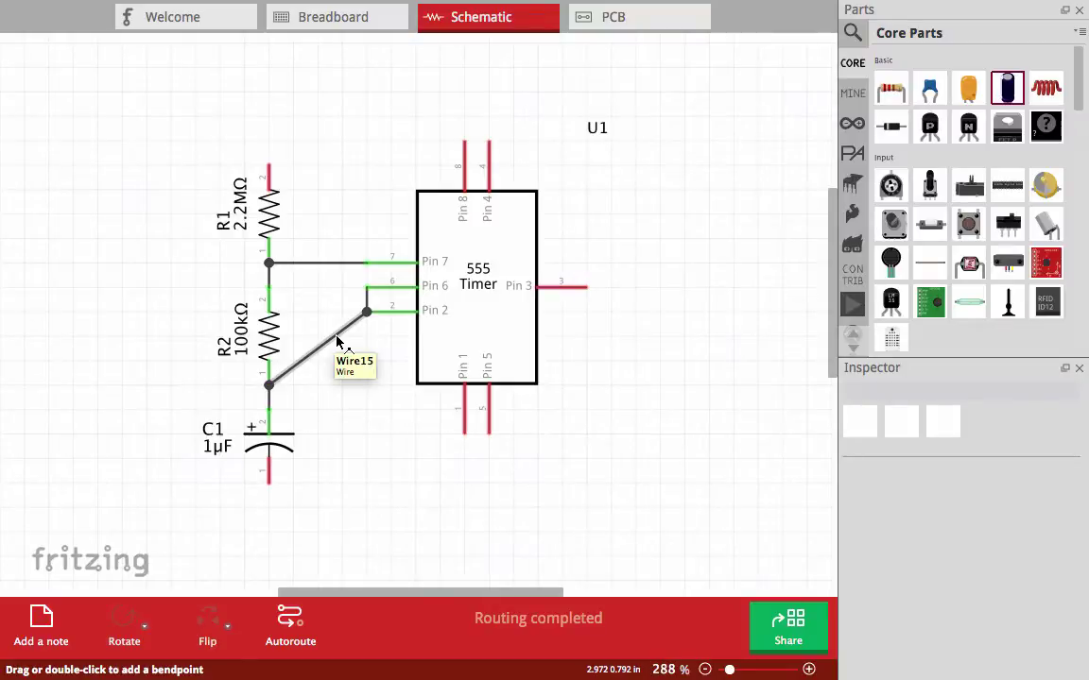
{"action": "left_click_drag", "start_coordinate": [337, 342], "coordinate": [364, 383]}
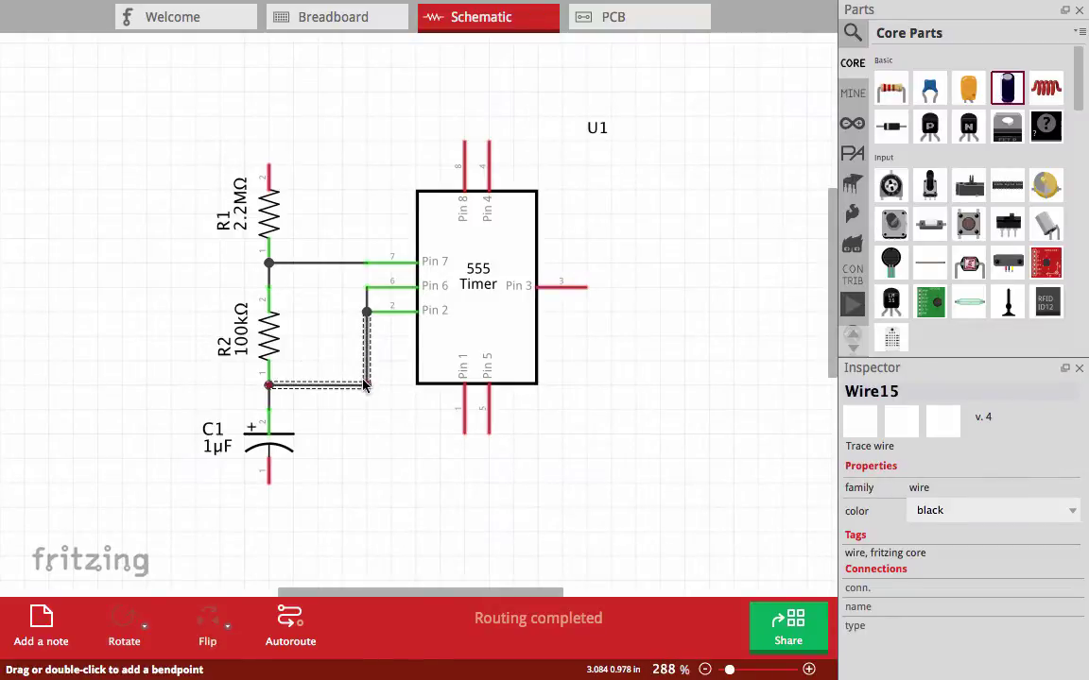
{"action": "left_click", "coordinate": [344, 437]}
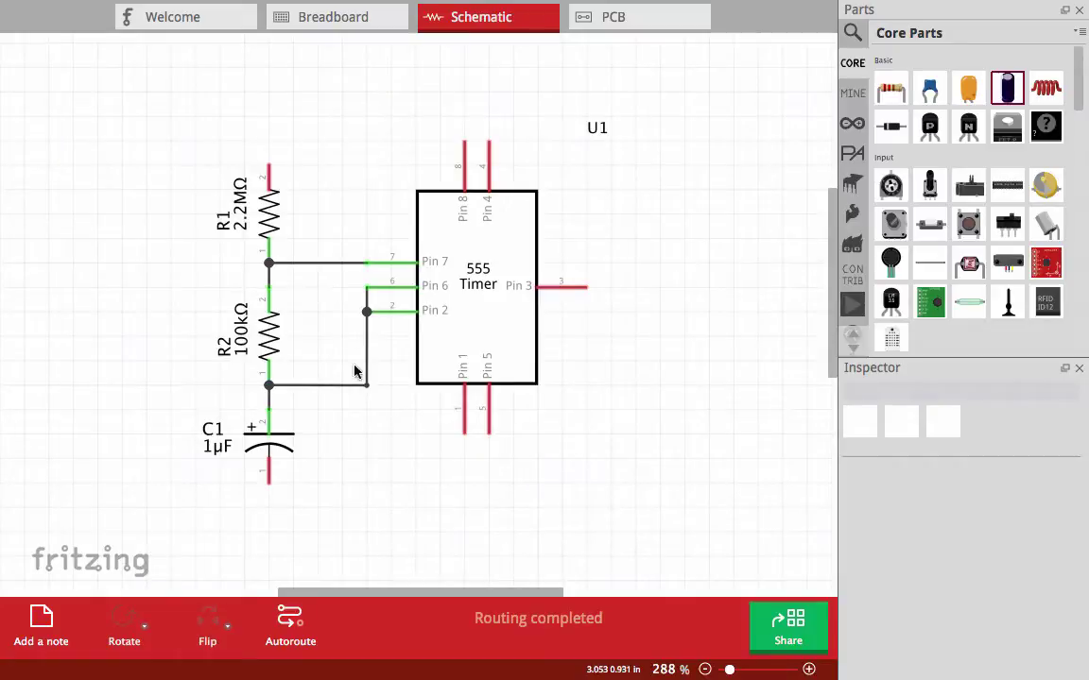
{"action": "scroll", "coordinate": [371, 478], "scroll_direction": "down", "scroll_amount": 1}
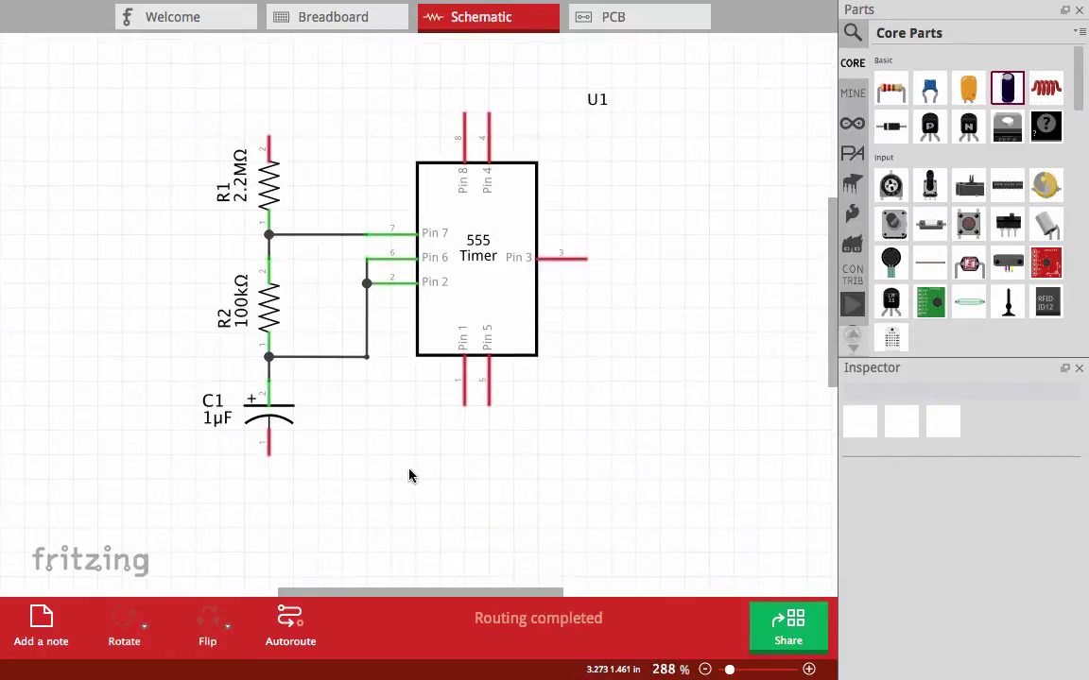
Step: Place electrolytic capacitor C2 below the 555 and wire Pin 5 to its positive lead
{"action": "mouse_move", "coordinate": [989, 91]}
{"action": "left_click_drag", "start_coordinate": [1009, 88], "coordinate": [502, 462]}
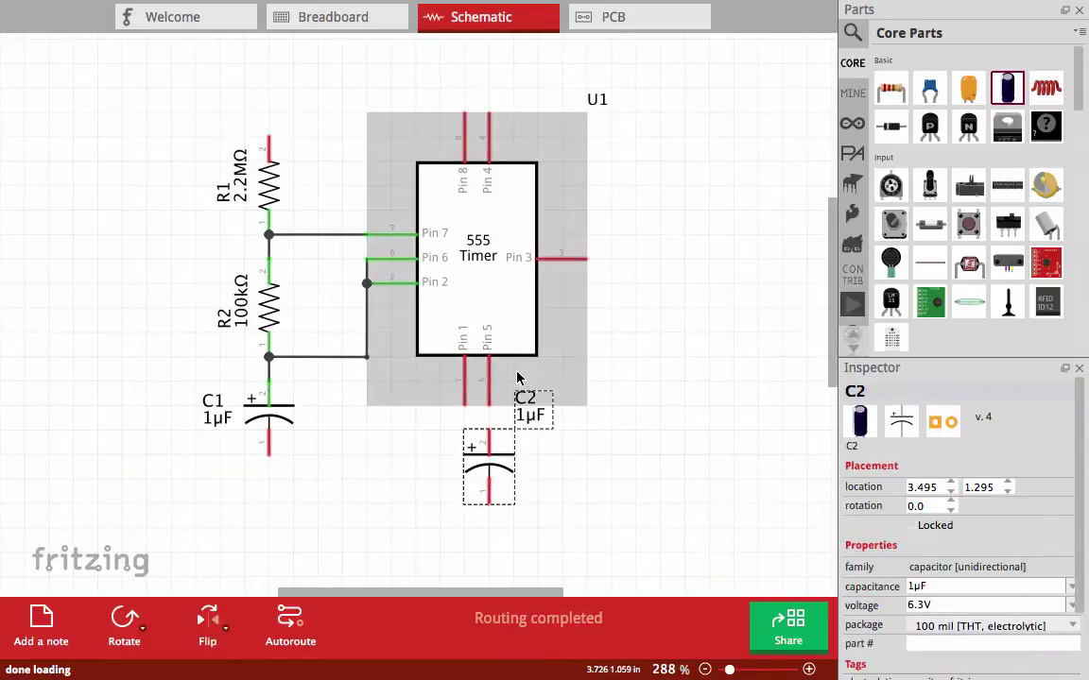
{"action": "left_click_drag", "start_coordinate": [540, 412], "coordinate": [532, 452]}
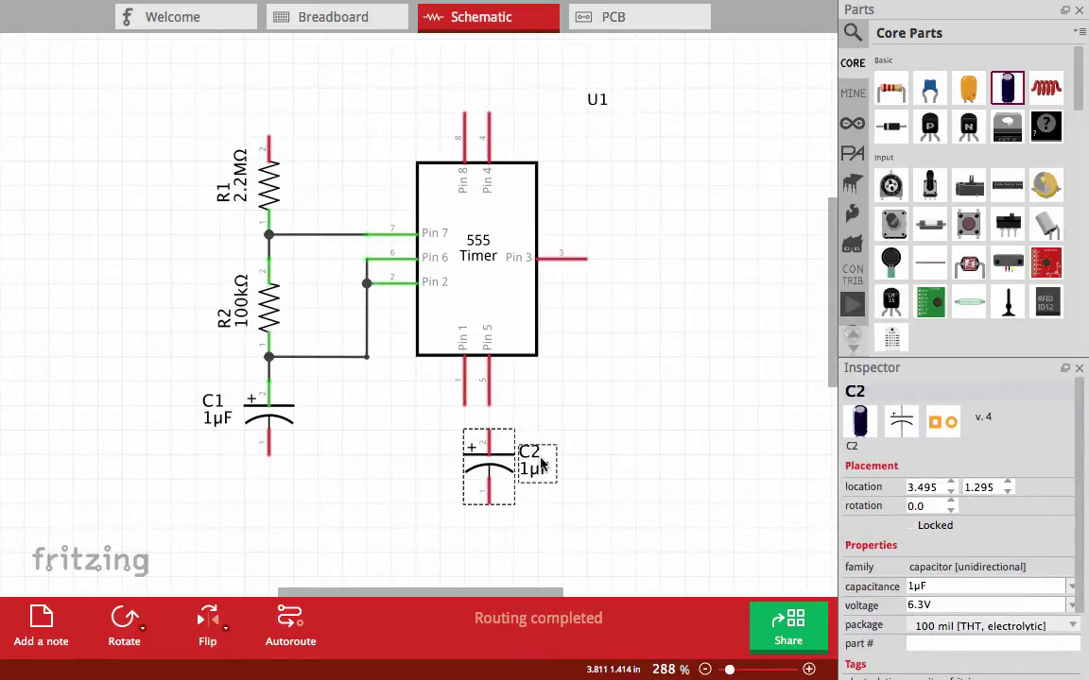
{"action": "left_click", "coordinate": [510, 421]}
{"action": "left_click_drag", "start_coordinate": [489, 398], "coordinate": [489, 442]}
{"action": "left_click", "coordinate": [580, 427]}
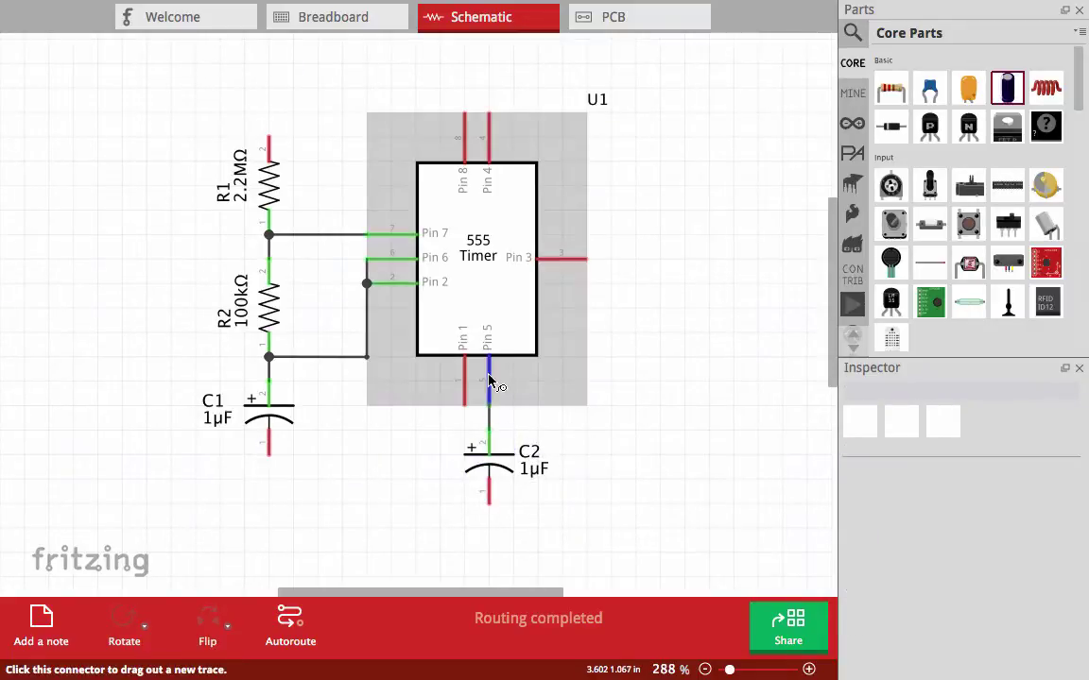
Step: Set C2's capacitance to 0.1µF in the Inspector
{"action": "left_click", "coordinate": [506, 460]}
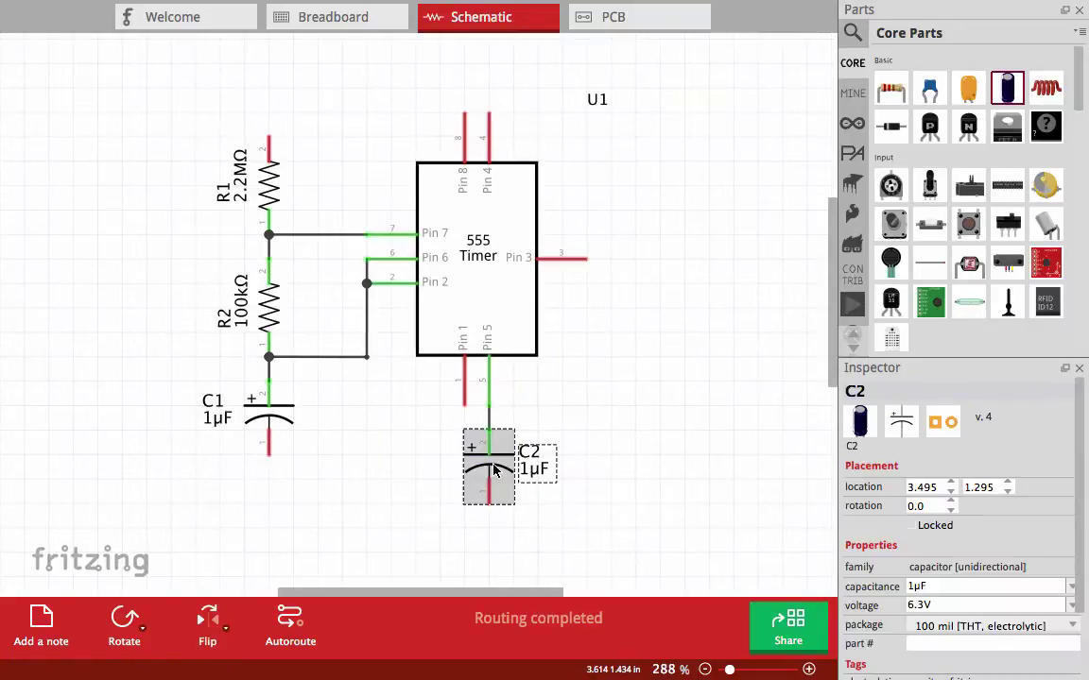
{"action": "double_click", "coordinate": [909, 586]}
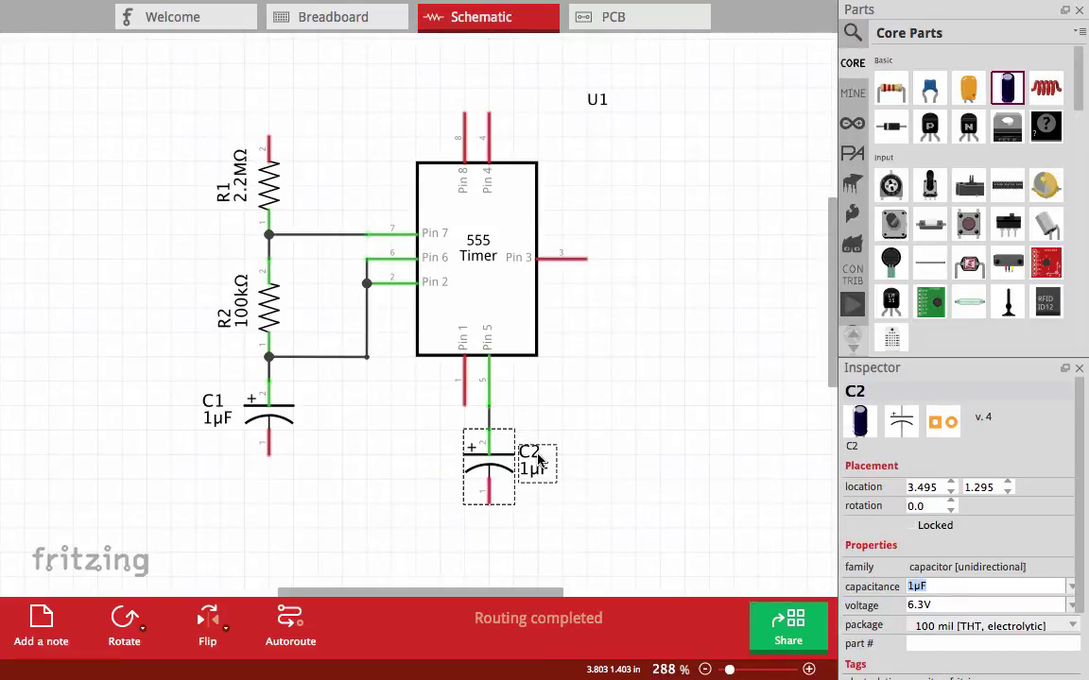
{"action": "left_click", "coordinate": [913, 587]}
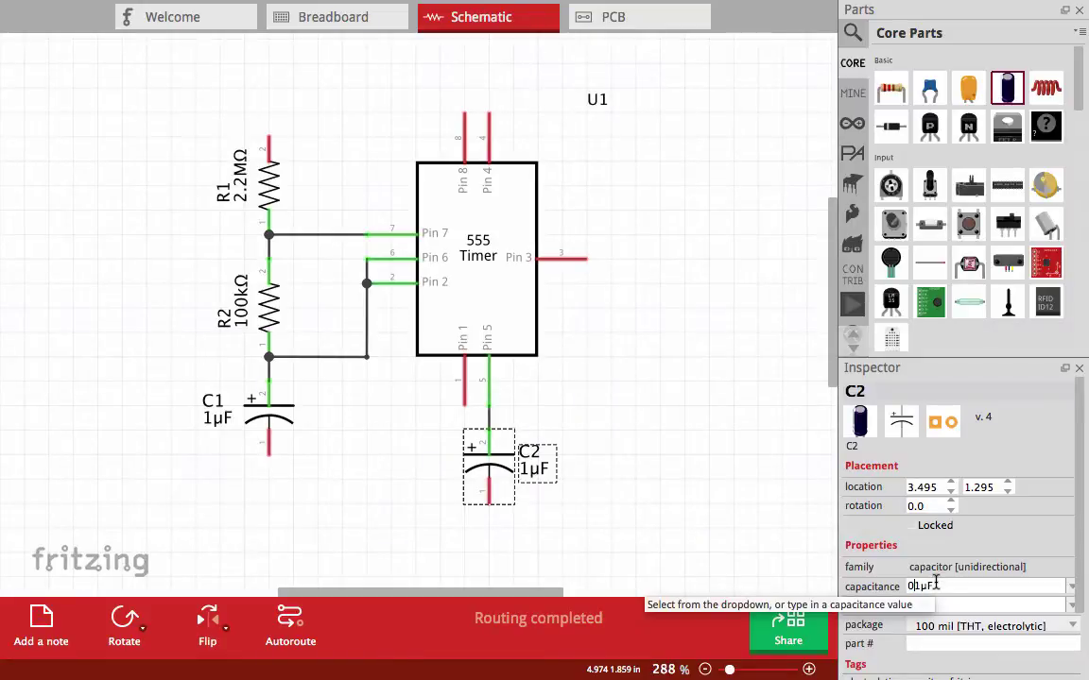
{"action": "key", "text": "Return"}
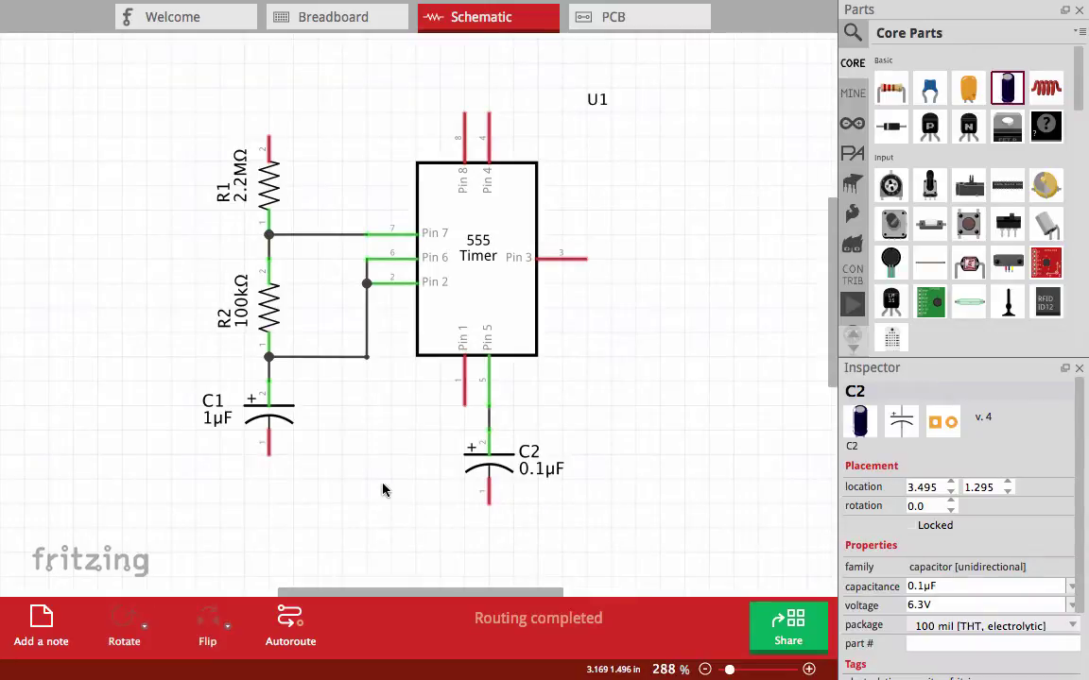
{"action": "scroll", "coordinate": [316, 501], "scroll_direction": "down", "scroll_amount": 1}
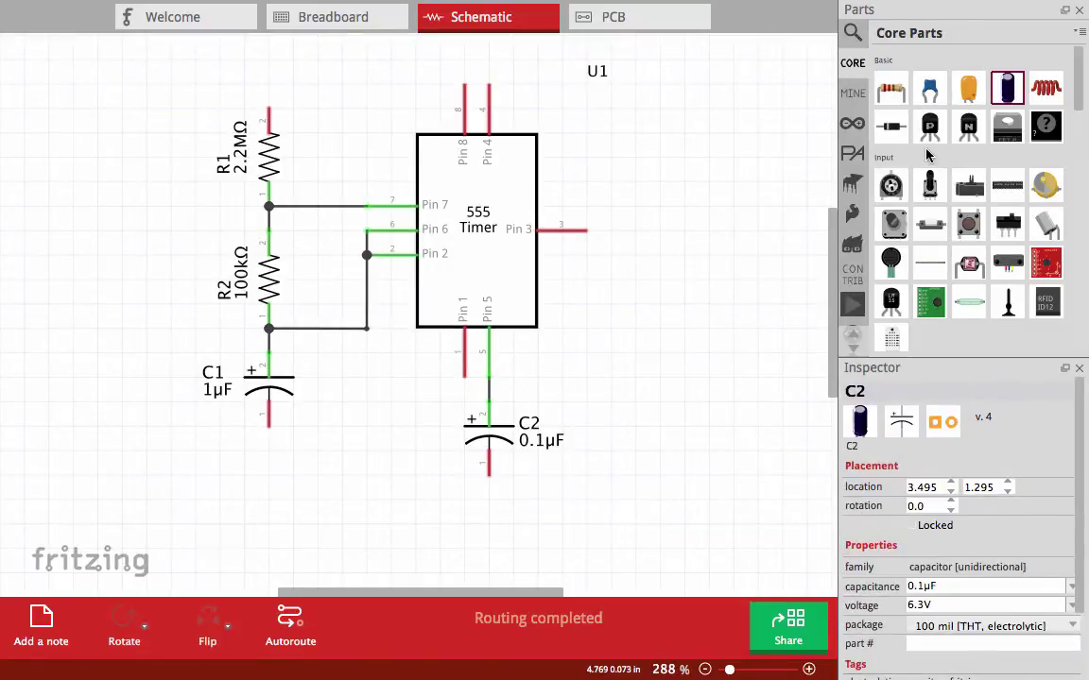
Step: Place a ground symbol below C2 and wire C2's negative lead to it
{"action": "scroll", "coordinate": [927, 156], "scroll_direction": "down", "scroll_amount": 10}
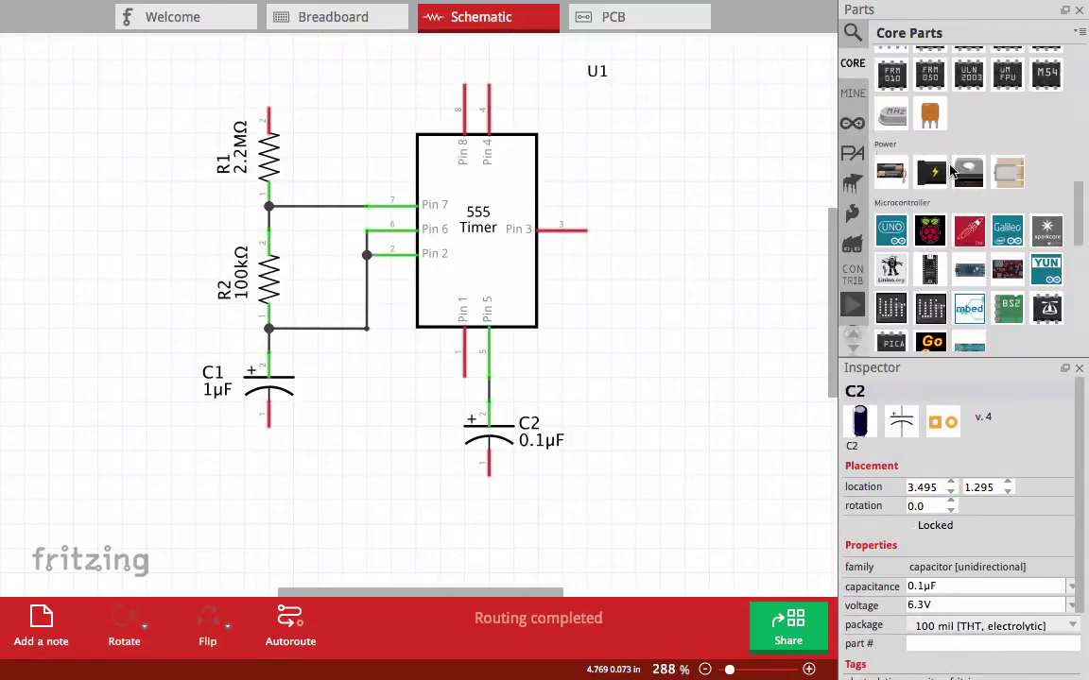
{"action": "scroll", "coordinate": [945, 168], "scroll_direction": "down", "scroll_amount": 10}
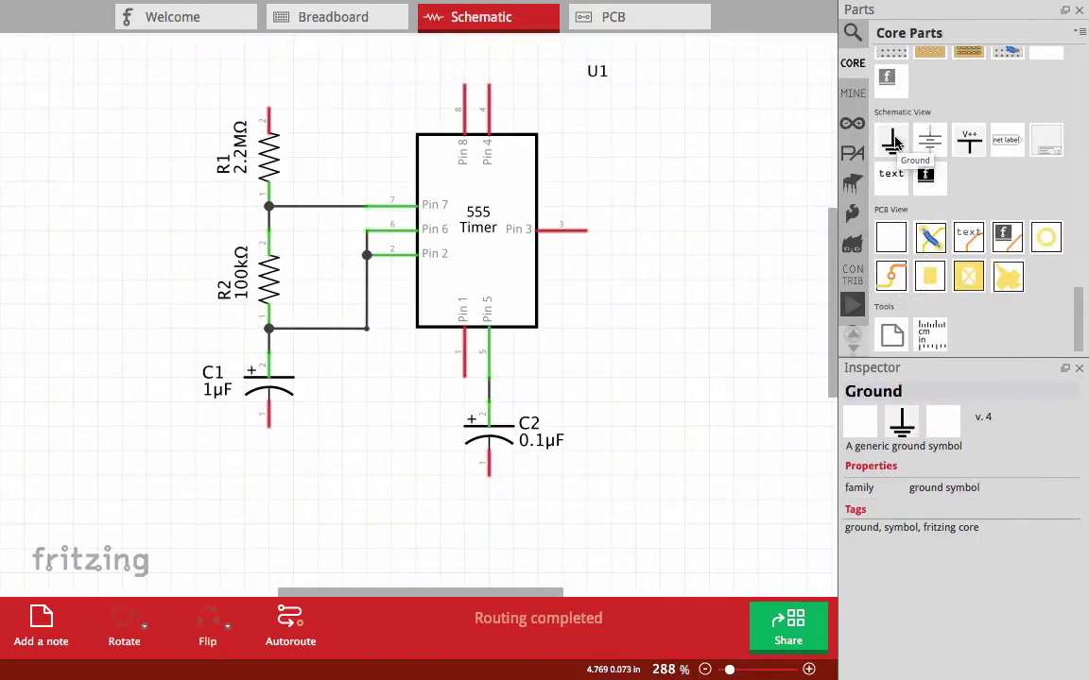
{"action": "left_click_drag", "start_coordinate": [894, 142], "coordinate": [425, 501]}
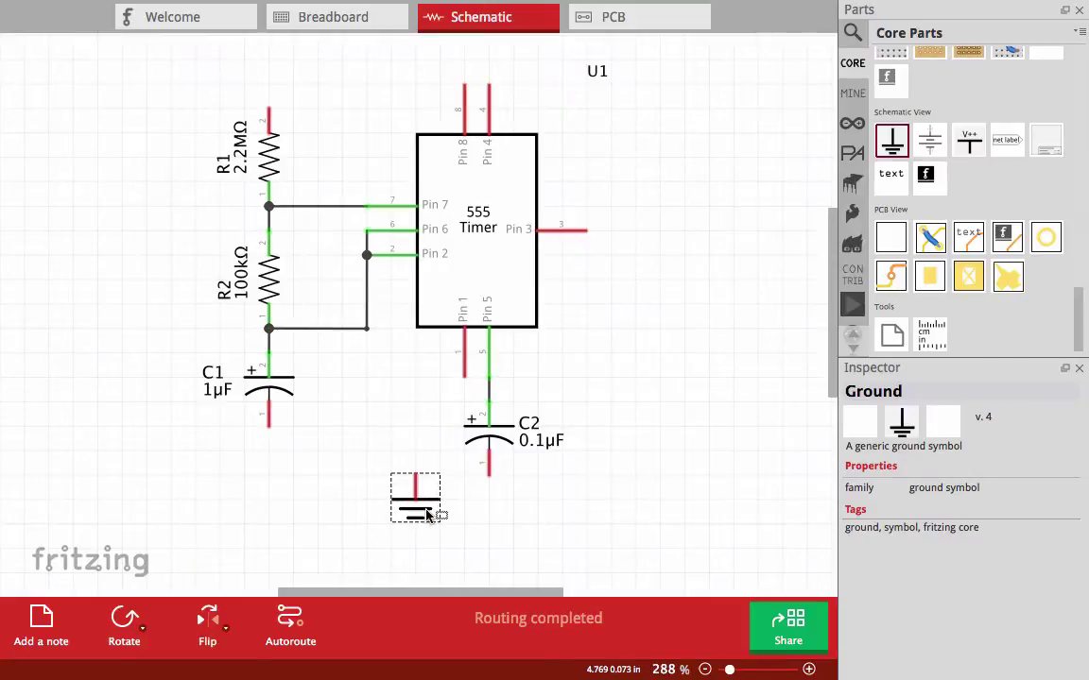
{"action": "left_click", "coordinate": [486, 522]}
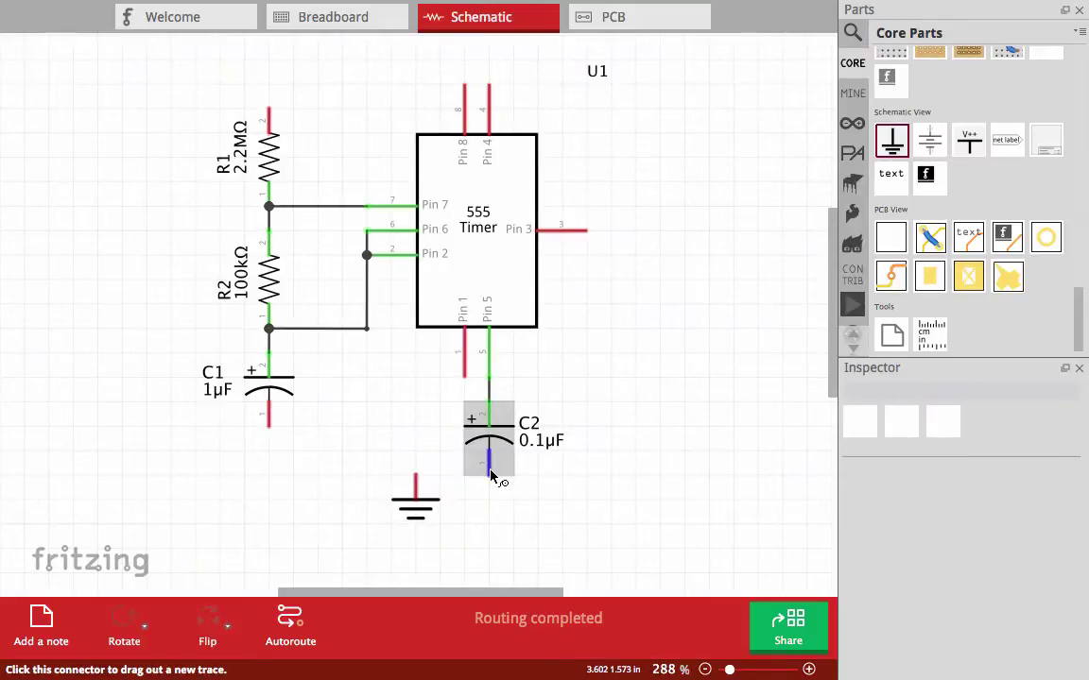
{"action": "left_click_drag", "start_coordinate": [489, 473], "coordinate": [416, 475]}
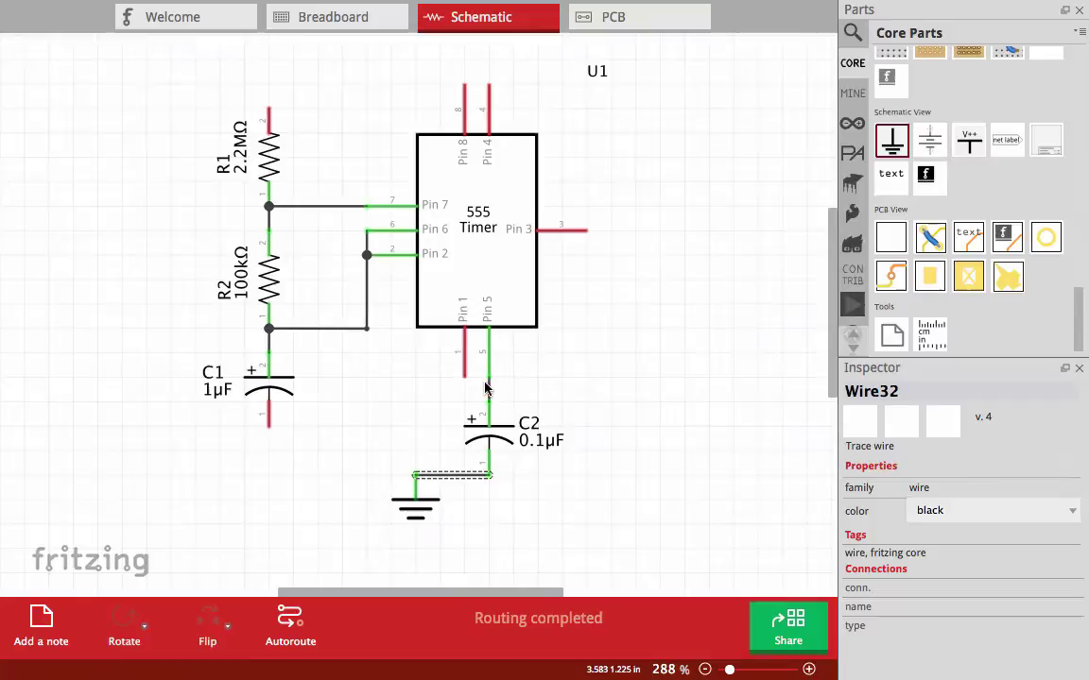
Step: Wire the 555's Pin 1 and C1's negative lead to ground, bending both wires into L-shapes
{"action": "left_click_drag", "start_coordinate": [463, 370], "coordinate": [416, 475]}
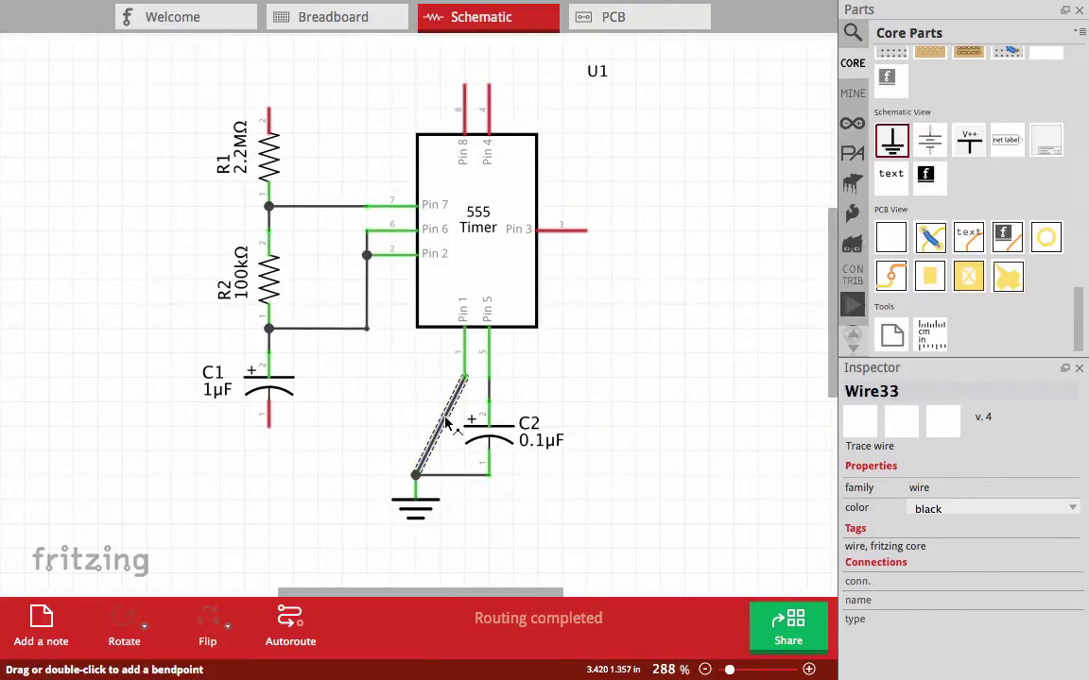
{"action": "left_click_drag", "start_coordinate": [446, 423], "coordinate": [417, 378]}
{"action": "left_click", "coordinate": [325, 416]}
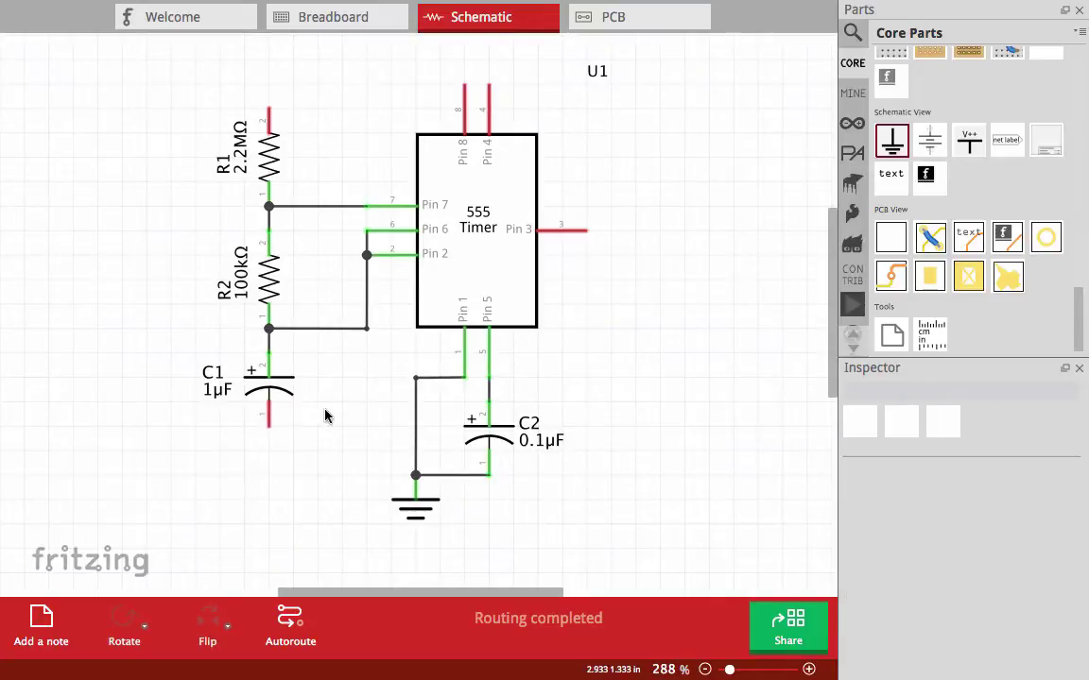
{"action": "left_click_drag", "start_coordinate": [269, 416], "coordinate": [417, 494]}
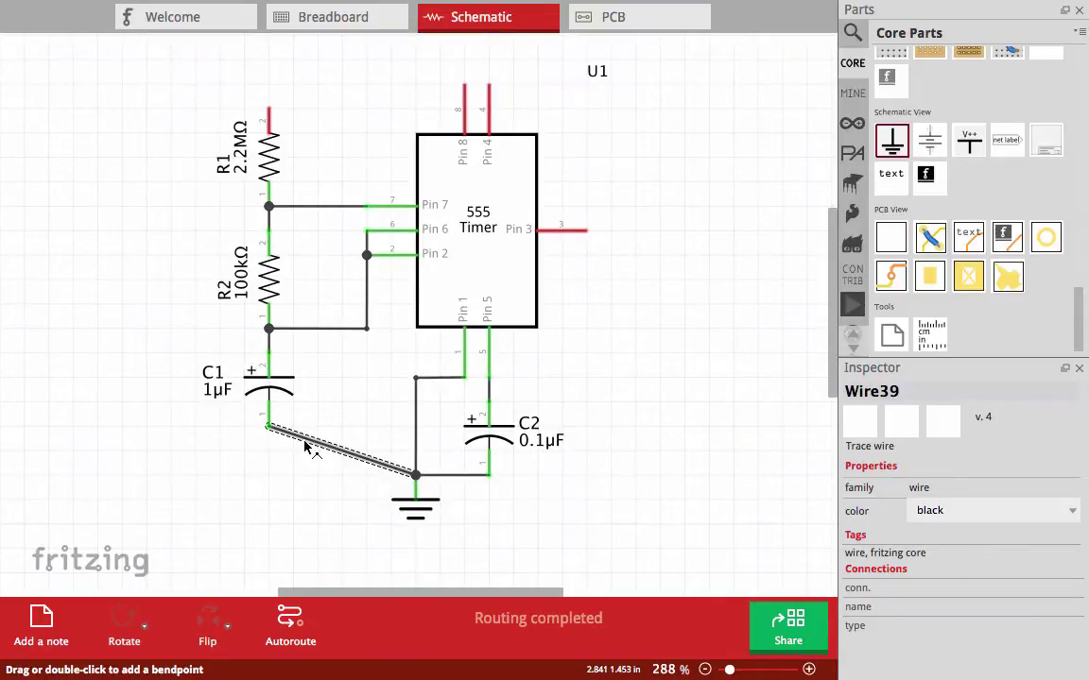
{"action": "left_click_drag", "start_coordinate": [305, 446], "coordinate": [269, 475]}
{"action": "left_click", "coordinate": [671, 376]}
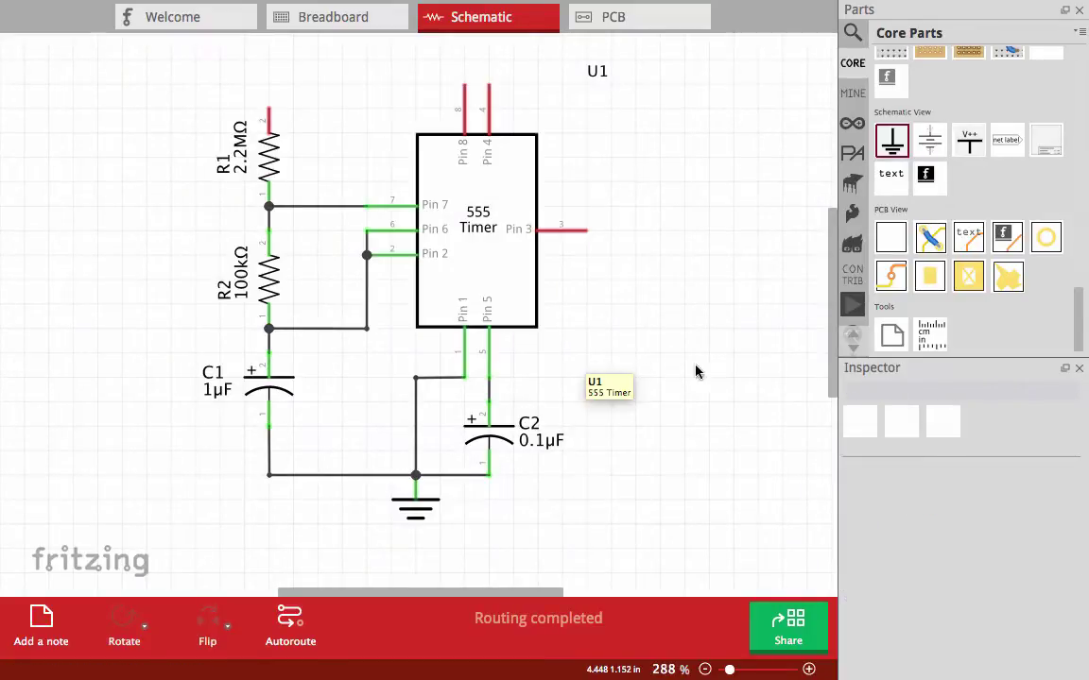
Step: Place a 5V symbol above the 555, tie Pins 8 and 4, and wire 5V to R1's top
{"action": "scroll", "coordinate": [690, 370], "scroll_direction": "up", "scroll_amount": 3}
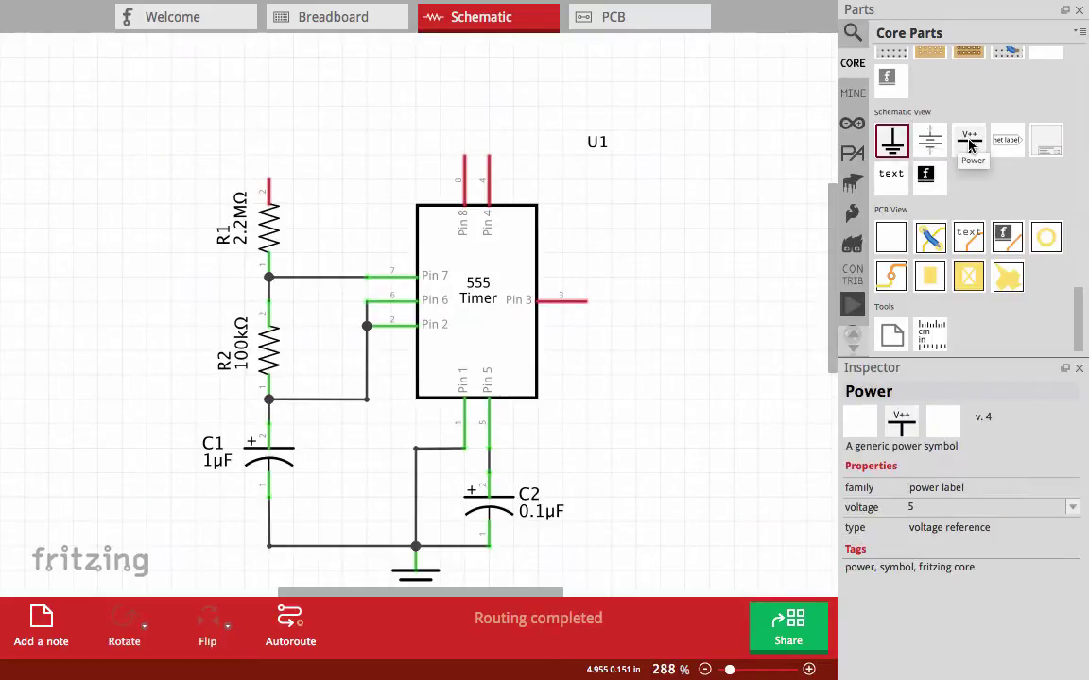
{"action": "left_click_drag", "start_coordinate": [973, 144], "coordinate": [377, 129]}
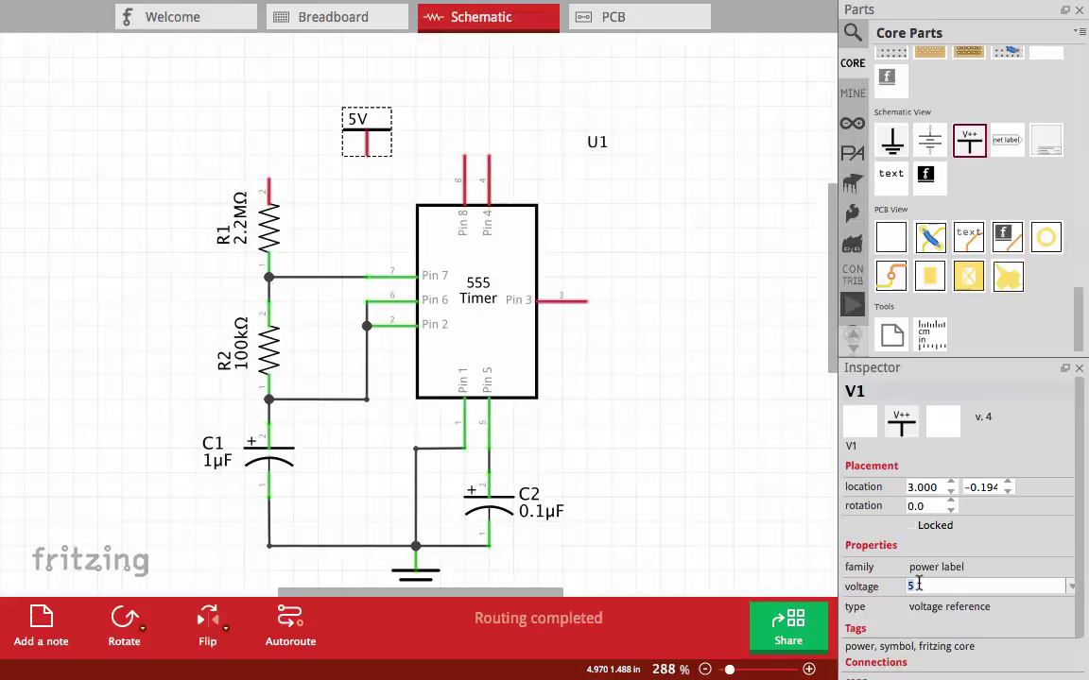
{"action": "left_click", "coordinate": [253, 133]}
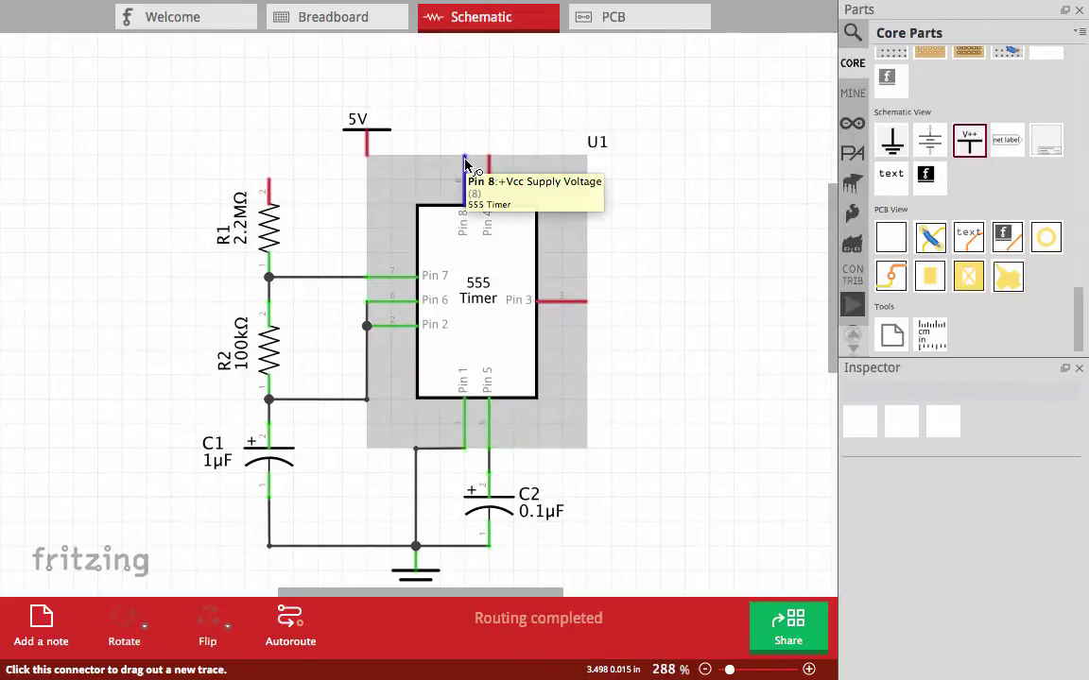
{"action": "left_click_drag", "start_coordinate": [464, 163], "coordinate": [364, 151]}
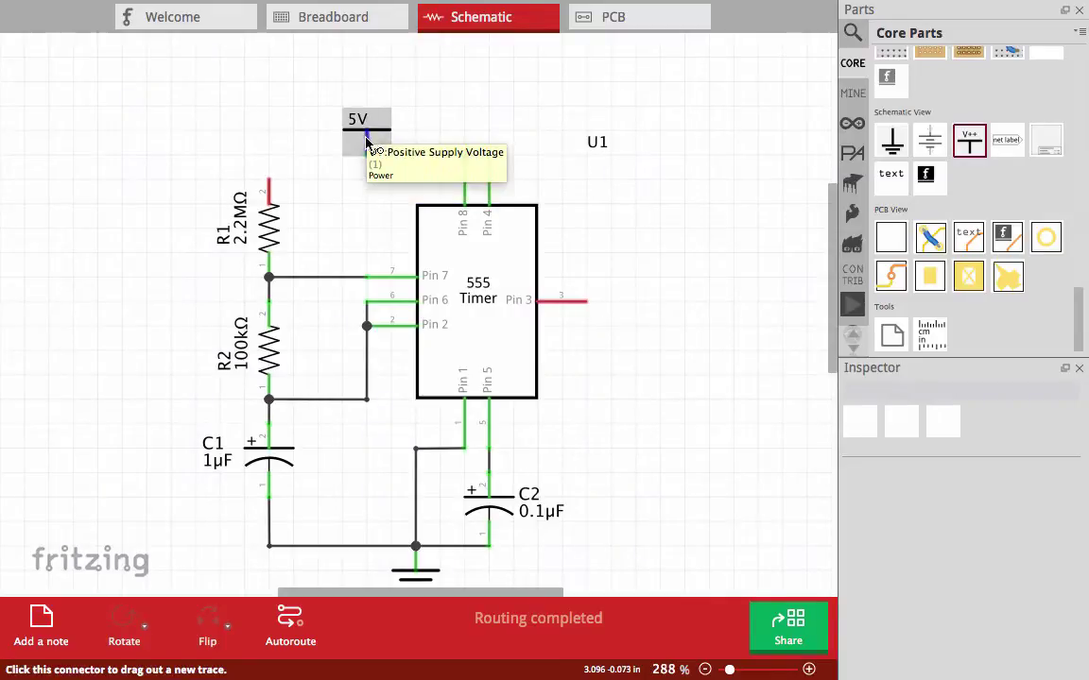
{"action": "left_click_drag", "start_coordinate": [368, 142], "coordinate": [294, 178]}
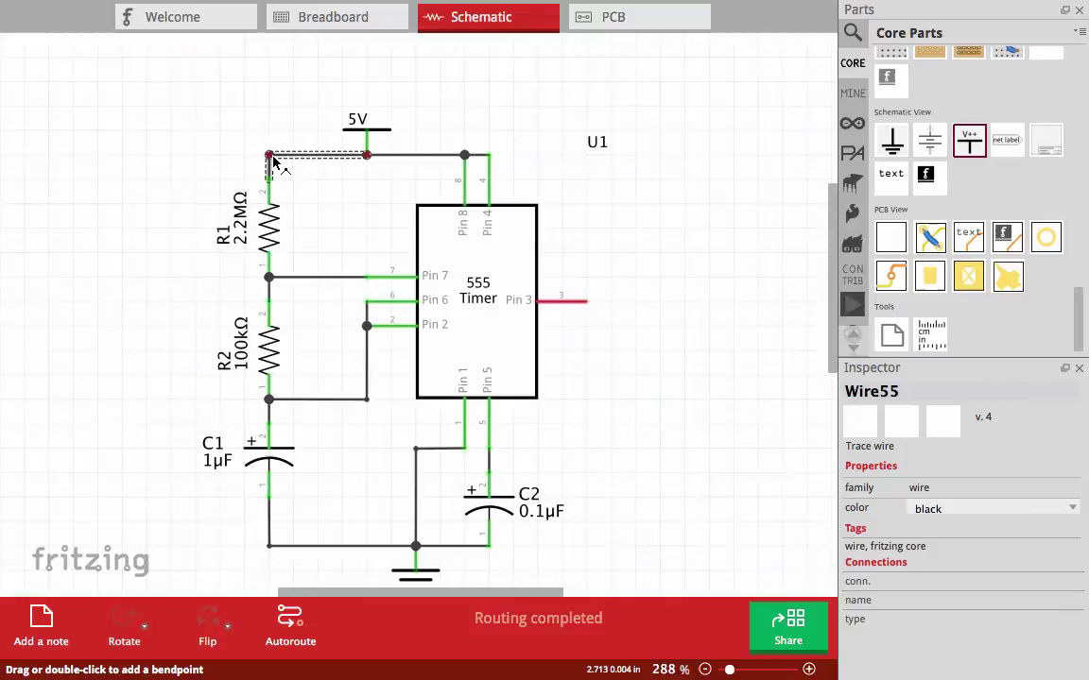
{"action": "left_click", "coordinate": [267, 139]}
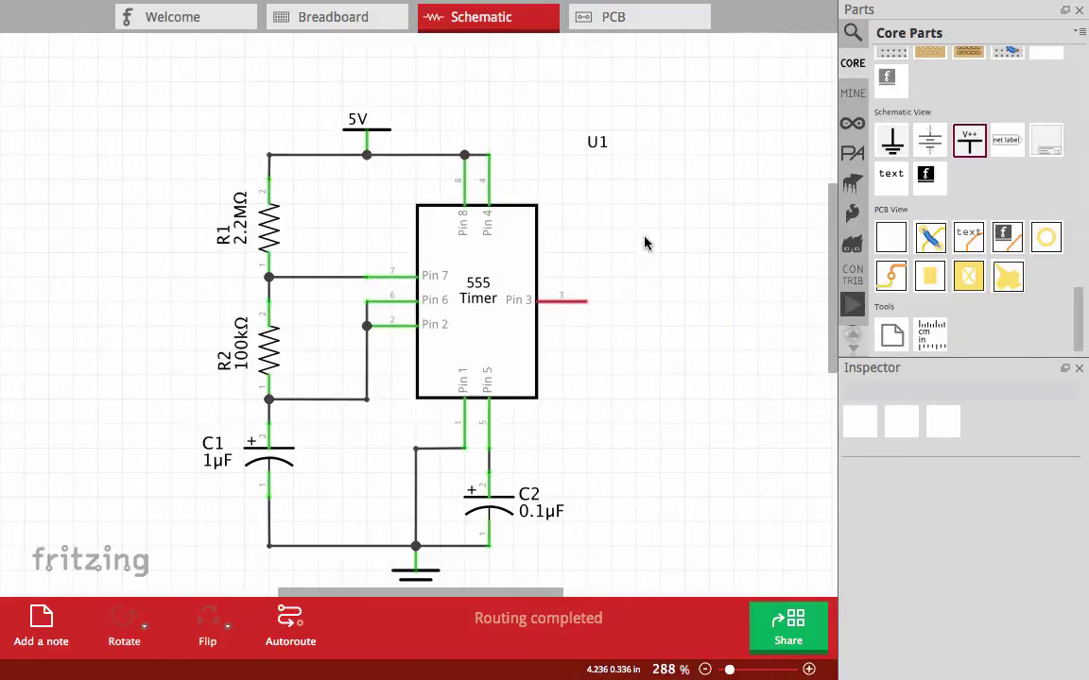
Step: Move the U1 label above the 555 timer body
{"action": "left_click", "coordinate": [586, 151]}
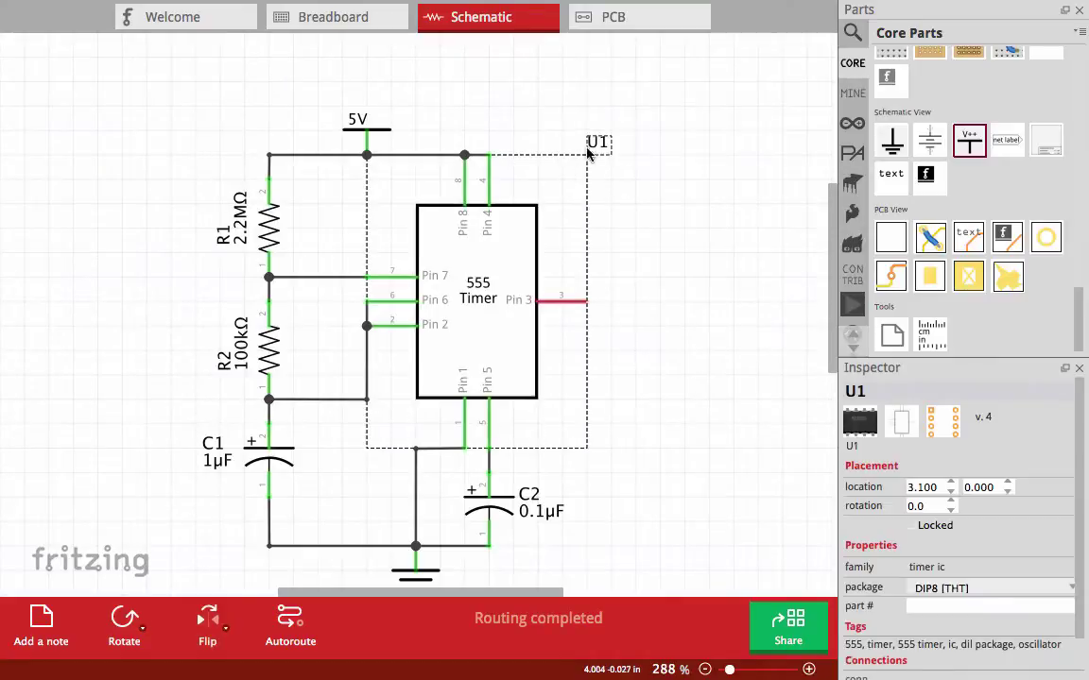
{"action": "left_click_drag", "start_coordinate": [602, 145], "coordinate": [423, 190]}
{"action": "left_click", "coordinate": [663, 214]}
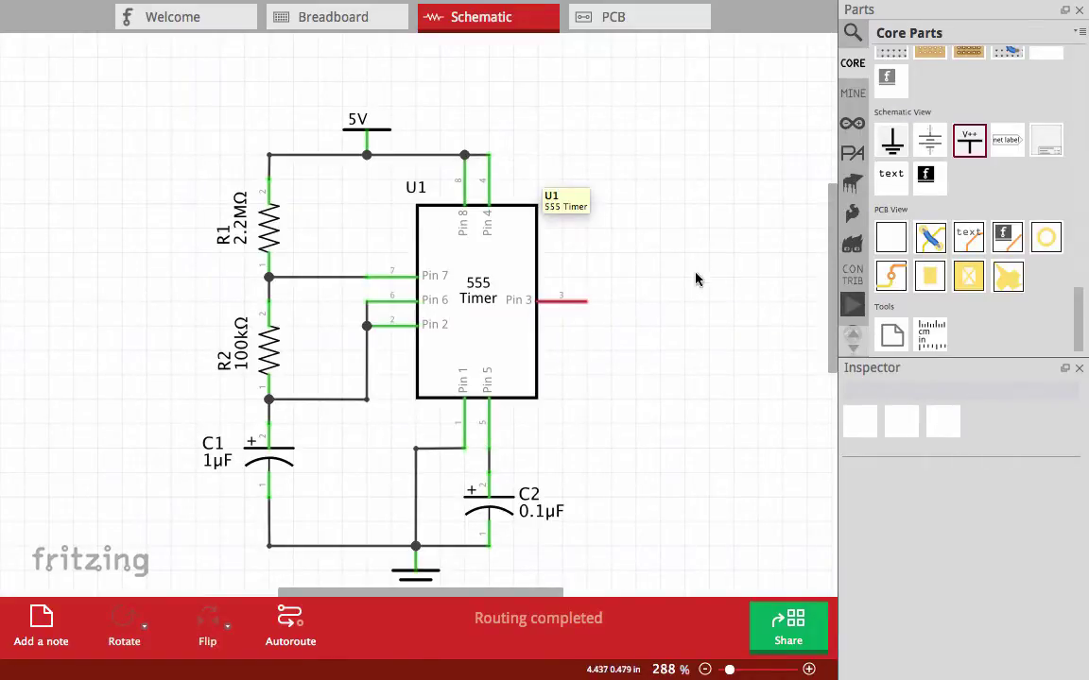
Step: Place a 220Ω resistor R3 just right of Pin 3, with its label above it
{"action": "scroll", "coordinate": [1000, 181], "scroll_direction": "up", "scroll_amount": 3}
{"action": "scroll", "coordinate": [1000, 181], "scroll_direction": "up", "scroll_amount": 5}
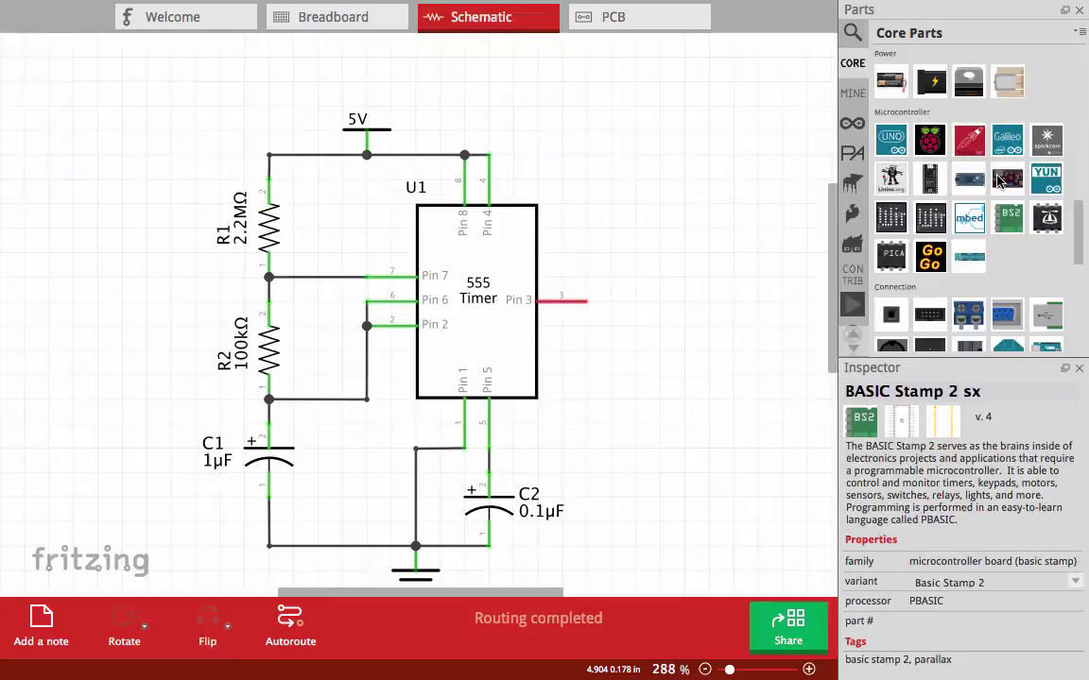
{"action": "scroll", "coordinate": [897, 85], "scroll_direction": "up", "scroll_amount": 1}
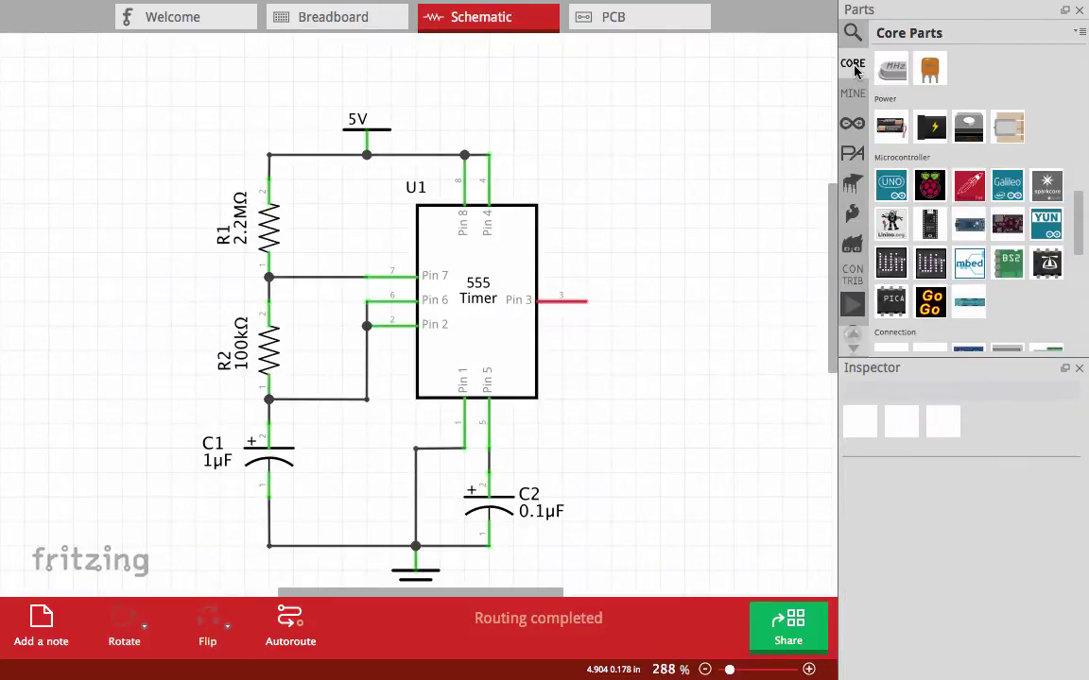
{"action": "scroll", "coordinate": [939, 163], "scroll_direction": "up", "scroll_amount": 5}
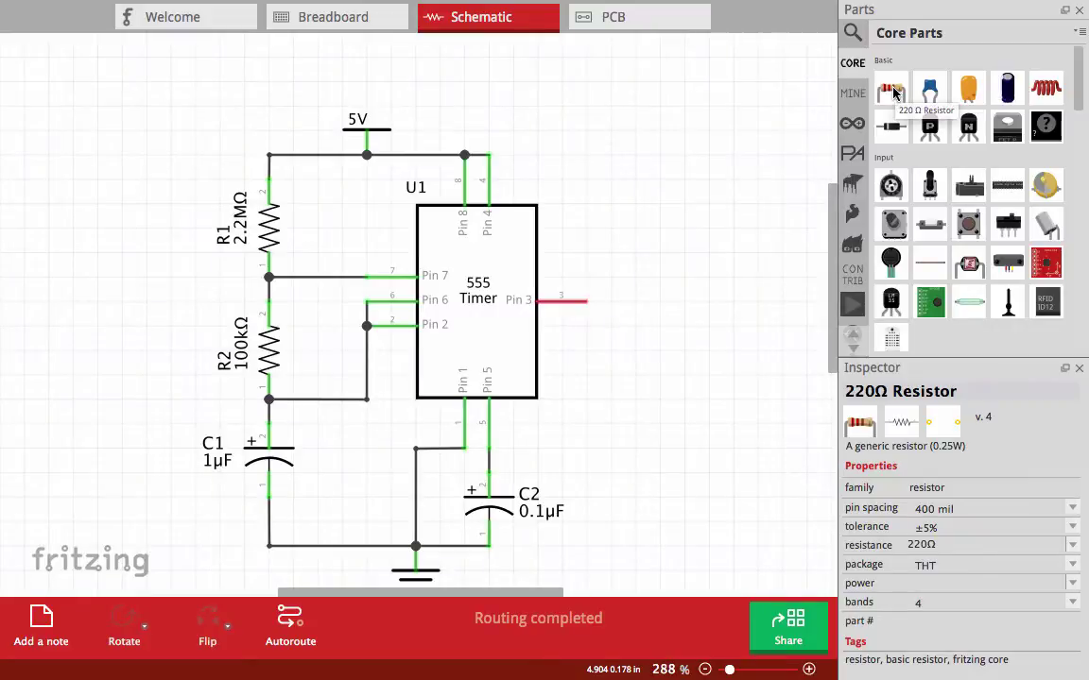
{"action": "left_click_drag", "start_coordinate": [893, 92], "coordinate": [650, 300]}
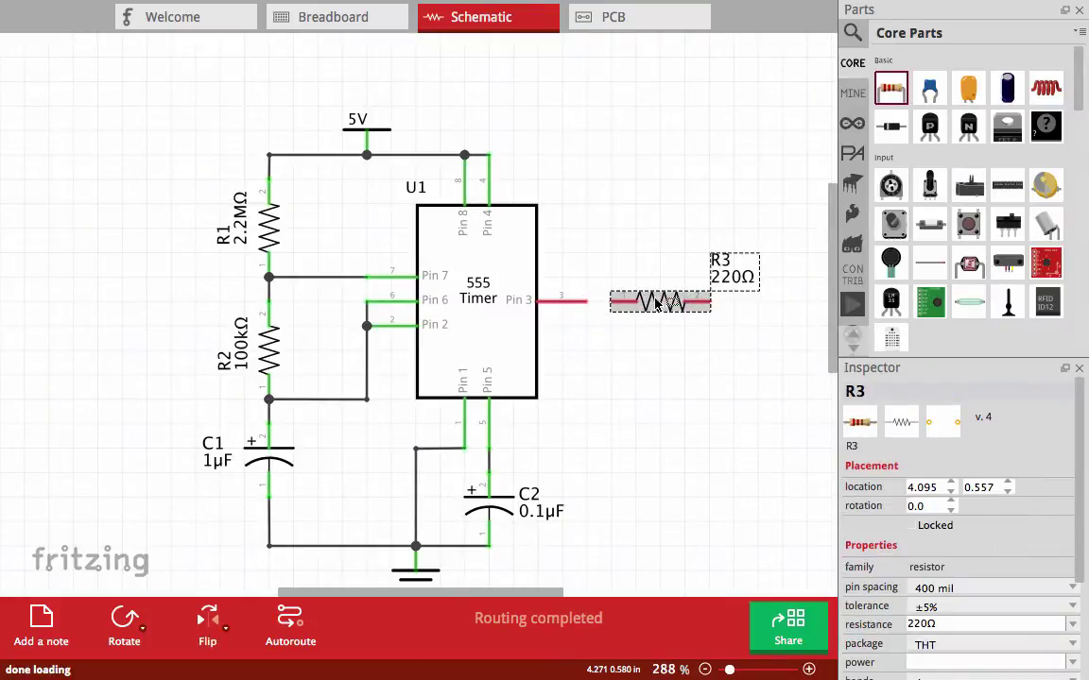
{"action": "left_click_drag", "start_coordinate": [661, 302], "coordinate": [637, 302]}
{"action": "left_click", "coordinate": [656, 343]}
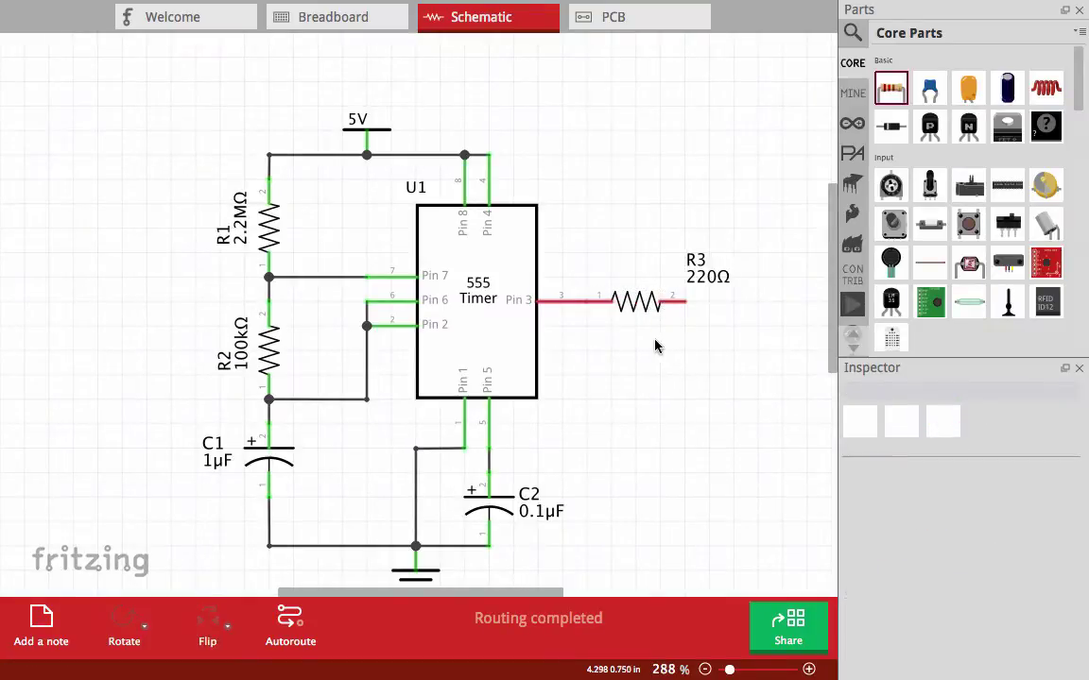
{"action": "left_click", "coordinate": [705, 268]}
{"action": "left_click_drag", "start_coordinate": [710, 267], "coordinate": [635, 269]}
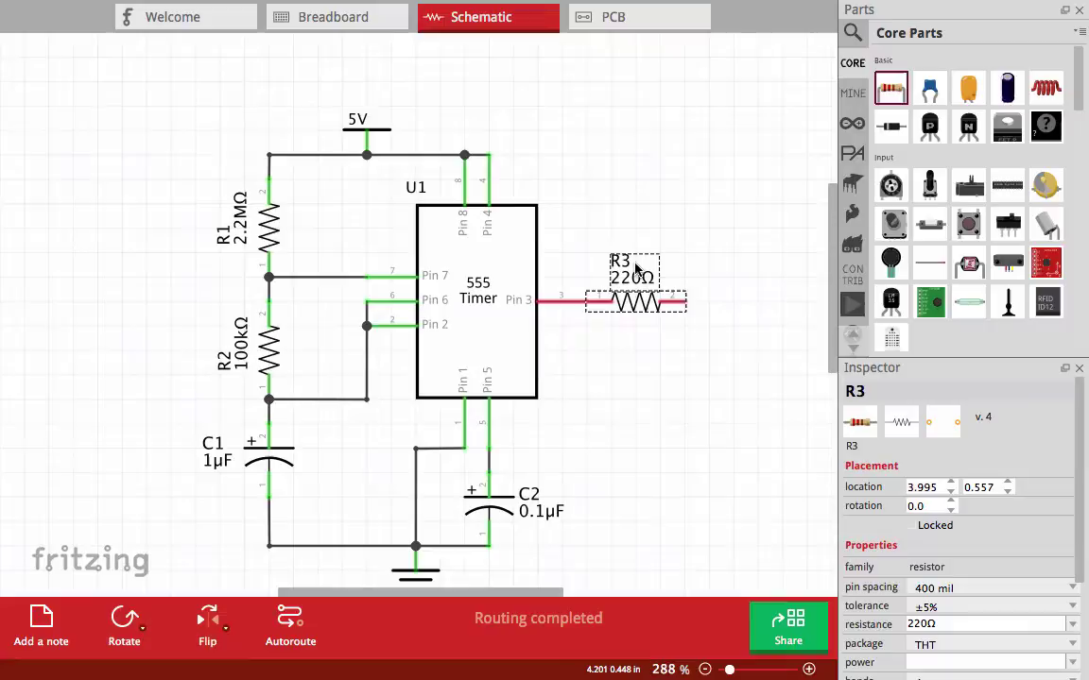
{"action": "left_click", "coordinate": [615, 390]}
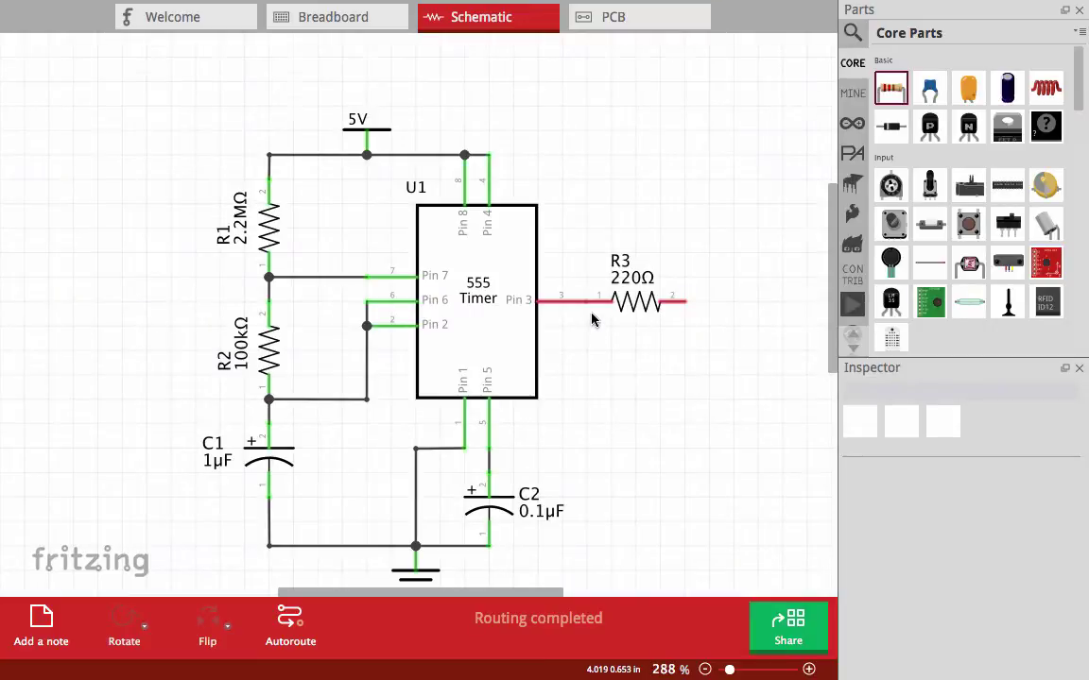
Step: Wire U1's Pin 3 output to the first lead of the 220Ω resistor R3
{"action": "scroll", "coordinate": [592, 320], "scroll_direction": "up", "scroll_amount": 8, "text": "ctrl"}
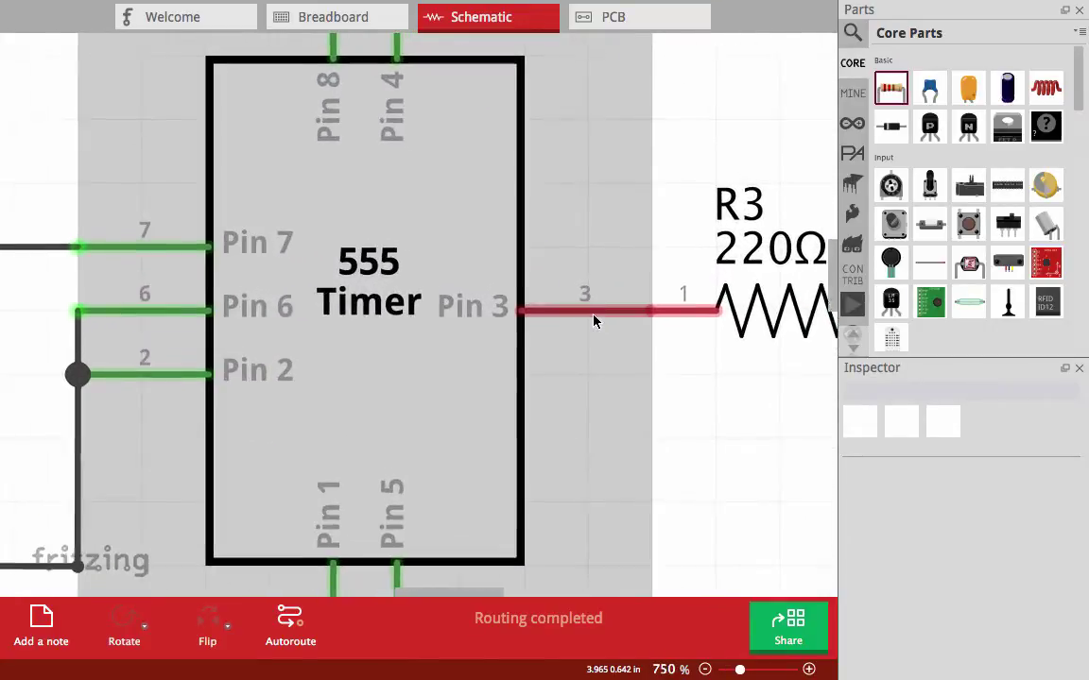
{"action": "scroll", "coordinate": [661, 319], "scroll_direction": "up", "scroll_amount": 1, "text": "ctrl"}
{"action": "scroll", "coordinate": [668, 362], "scroll_direction": "down", "scroll_amount": 2, "text": "ctrl"}
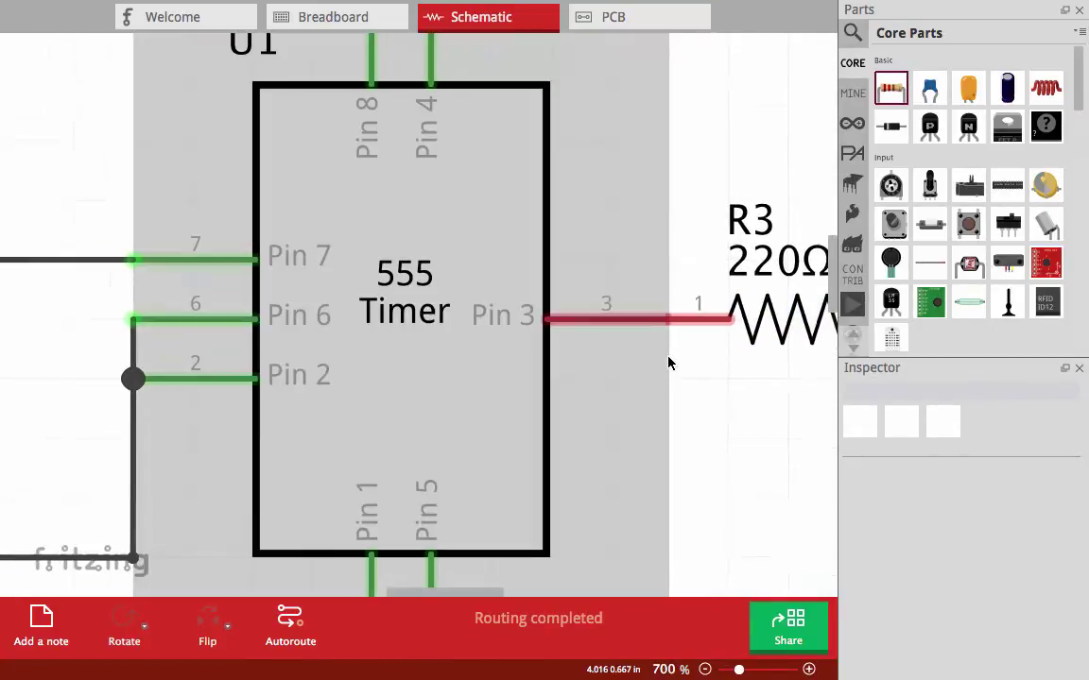
{"action": "scroll", "coordinate": [668, 362], "scroll_direction": "down", "scroll_amount": 6, "text": "ctrl"}
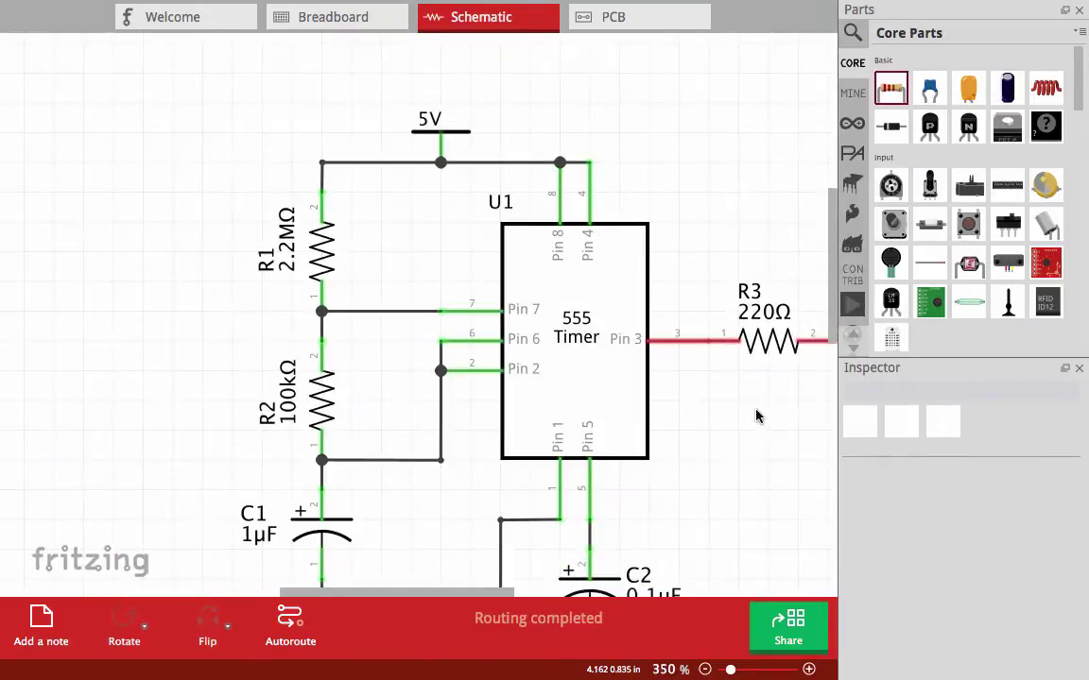
{"action": "scroll", "coordinate": [682, 371], "scroll_direction": "down", "scroll_amount": 1}
{"action": "scroll", "coordinate": [682, 372], "scroll_direction": "right", "scroll_amount": 2}
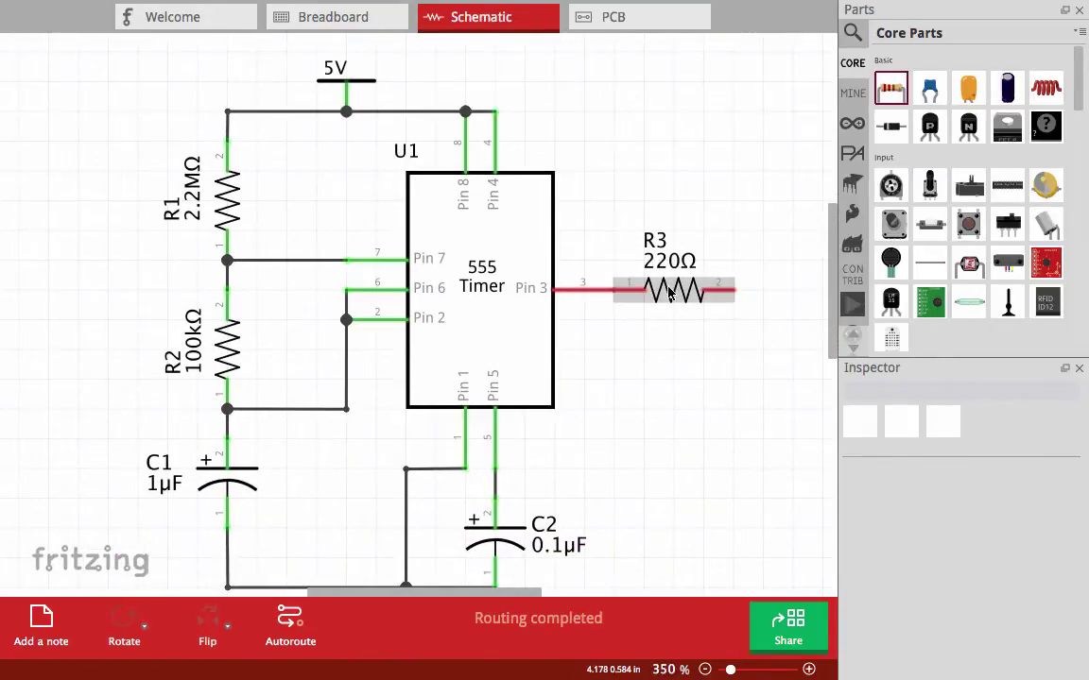
{"action": "left_click", "coordinate": [668, 294]}
{"action": "left_click", "coordinate": [641, 384]}
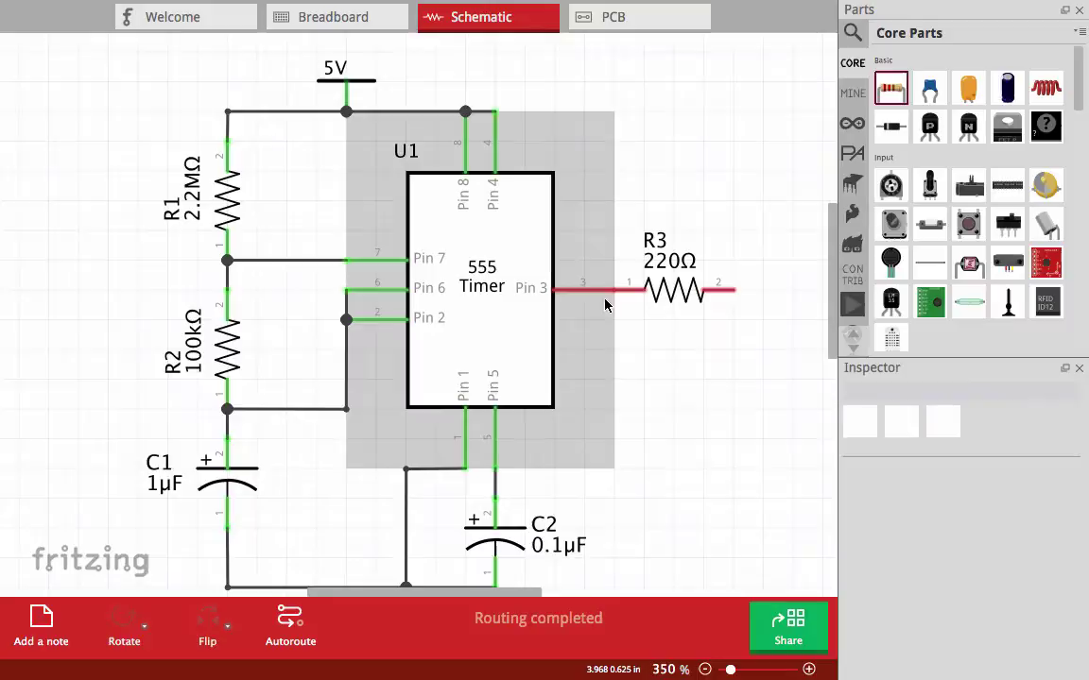
{"action": "left_click_drag", "start_coordinate": [601, 295], "coordinate": [635, 298]}
{"action": "left_click", "coordinate": [644, 340]}
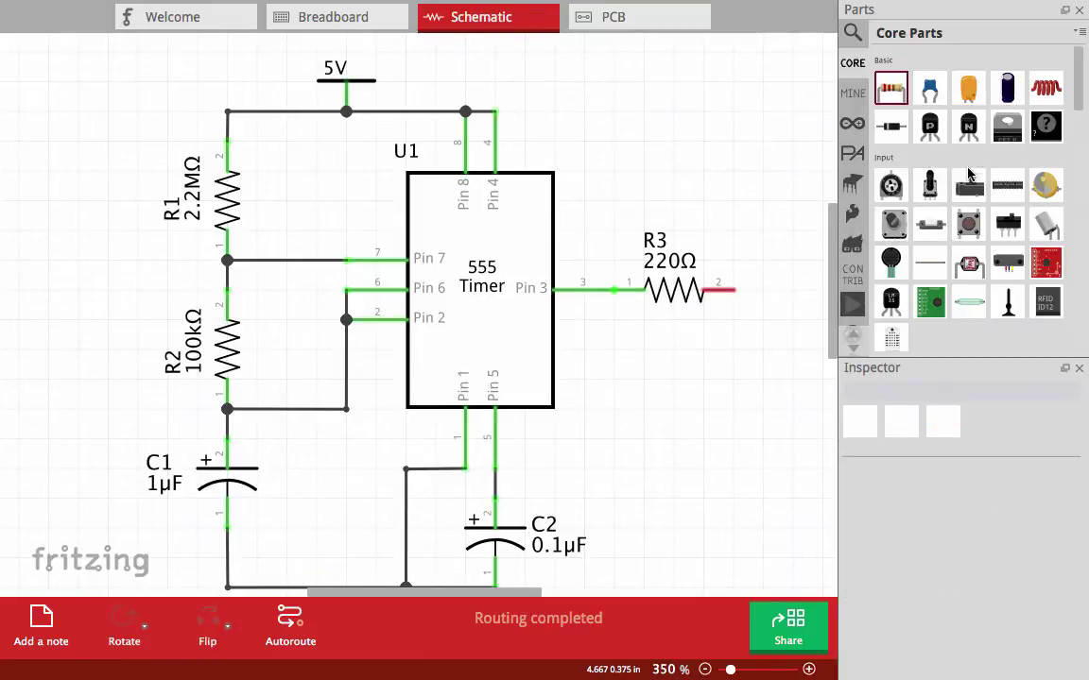
Step: Place a red LED1 at R3's free end and route its anode along the top 5V rail
{"action": "scroll", "coordinate": [968, 173], "scroll_direction": "down", "scroll_amount": 5}
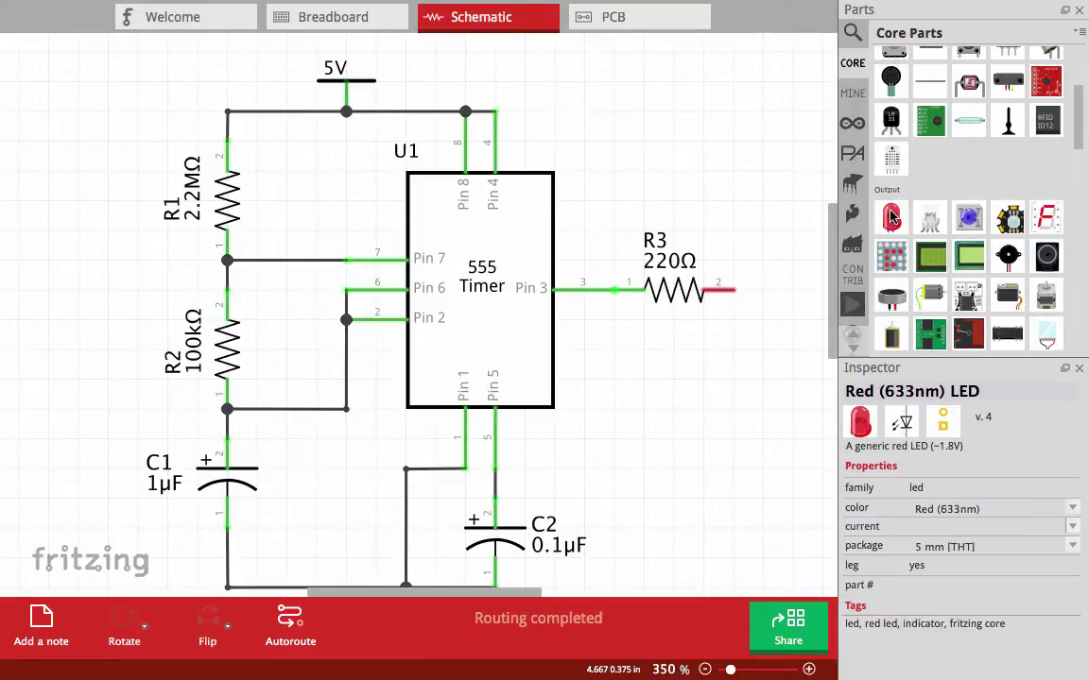
{"action": "mouse_move", "coordinate": [890, 216]}
{"action": "left_mouse_down"}
{"action": "mouse_move", "coordinate": [851, 213]}
{"action": "mouse_move", "coordinate": [720, 161]}
{"action": "mouse_move", "coordinate": [733, 291]}
{"action": "left_mouse_up"}
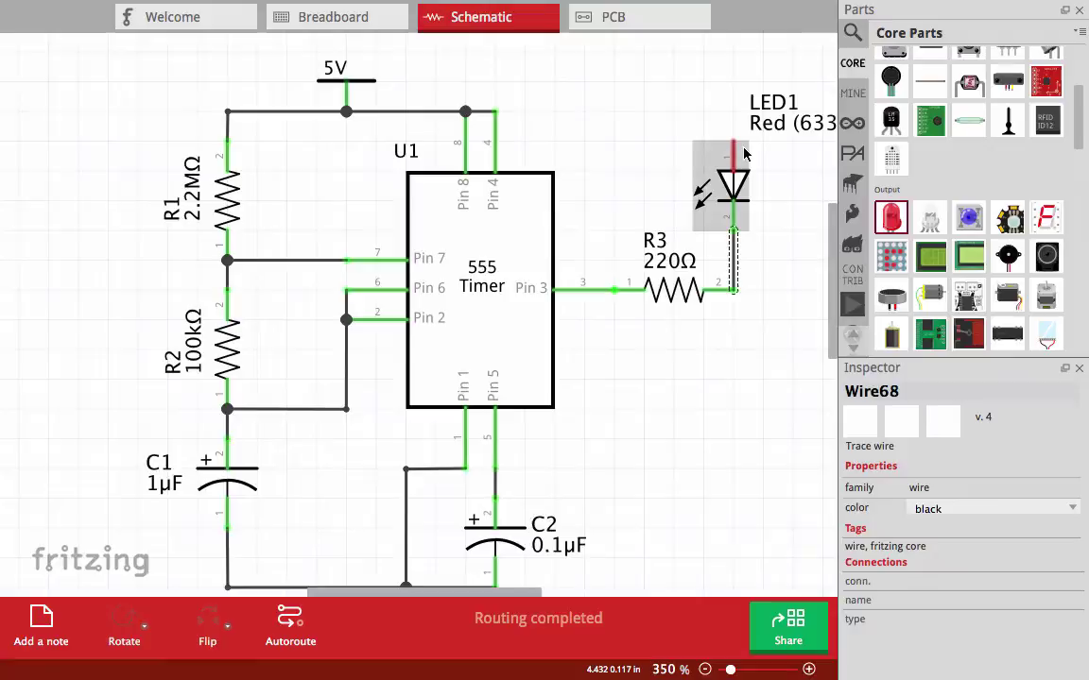
{"action": "mouse_move", "coordinate": [733, 148]}
{"action": "left_mouse_down"}
{"action": "mouse_move", "coordinate": [558, 114]}
{"action": "mouse_move", "coordinate": [490, 122]}
{"action": "mouse_move", "coordinate": [497, 127]}
{"action": "left_mouse_up"}
{"action": "left_click_drag", "start_coordinate": [686, 140], "coordinate": [734, 115]}
{"action": "left_click", "coordinate": [759, 172]}
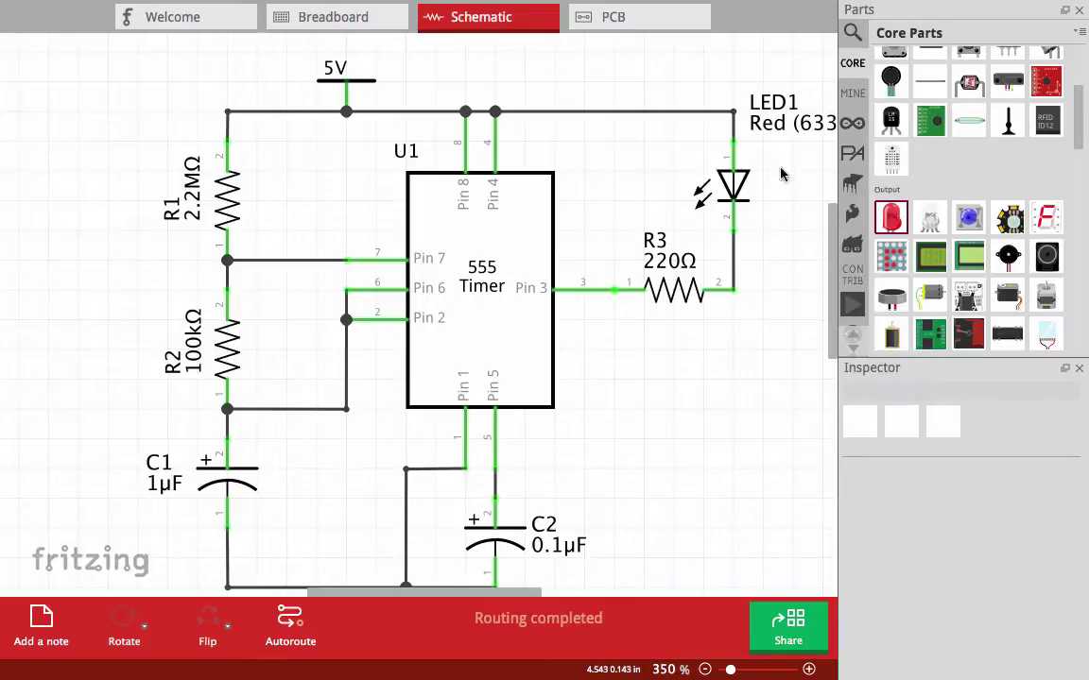
Step: Move the LED1 label beside the diode
{"action": "left_click", "coordinate": [729, 182]}
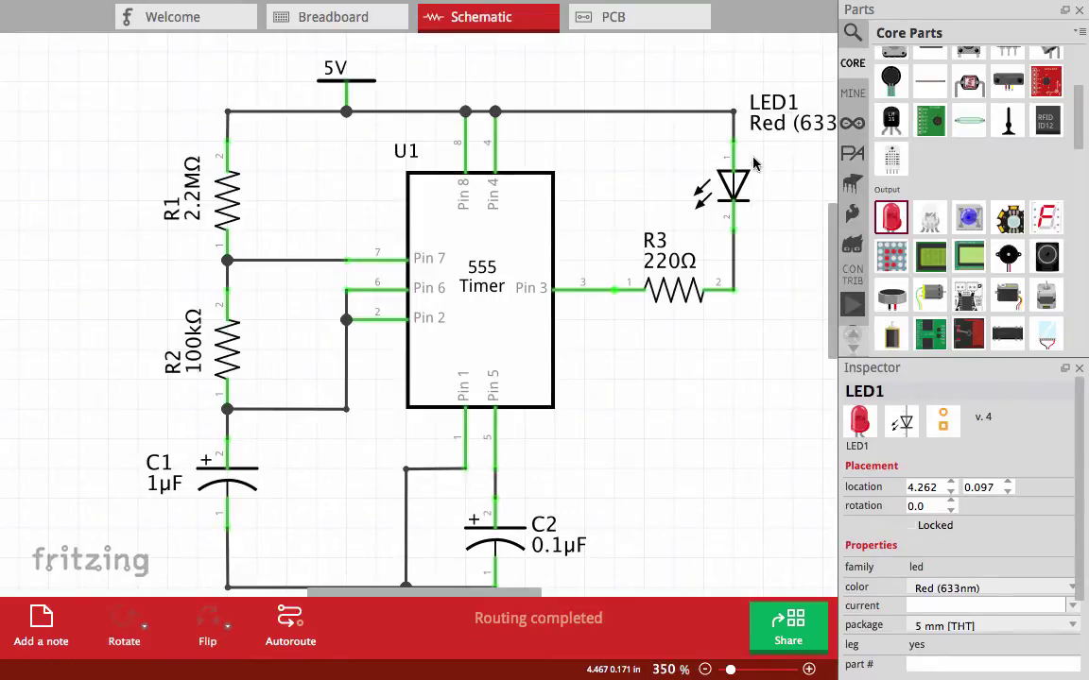
{"action": "left_click_drag", "start_coordinate": [783, 111], "coordinate": [790, 185]}
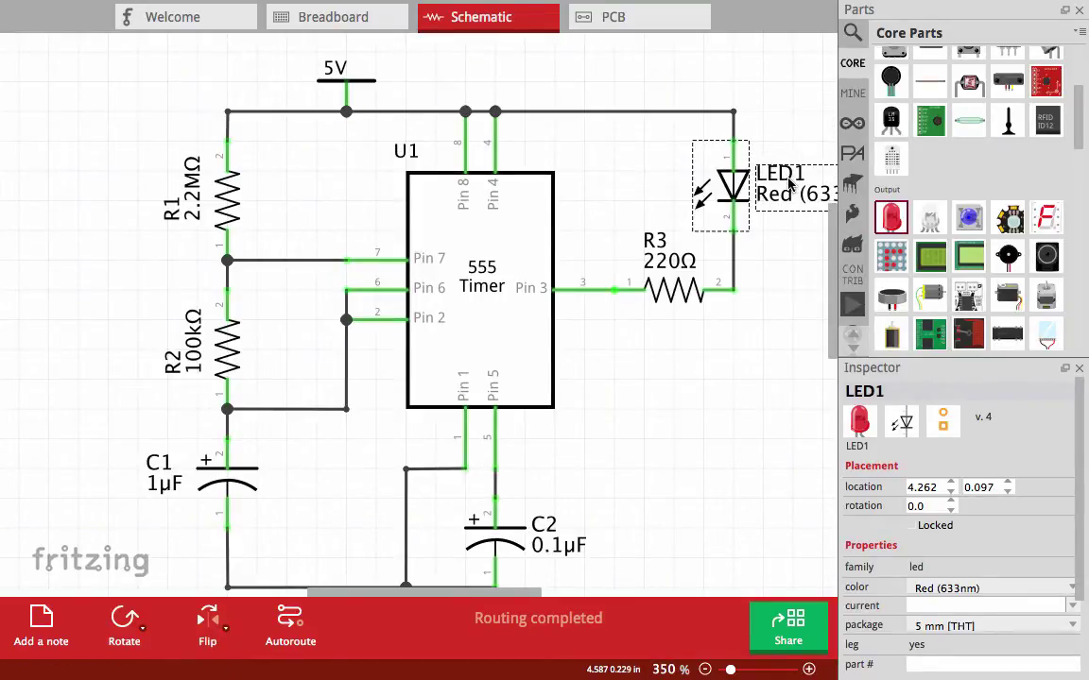
{"action": "left_click", "coordinate": [781, 278]}
{"action": "scroll", "coordinate": [780, 286], "scroll_direction": "down", "scroll_amount": 1}
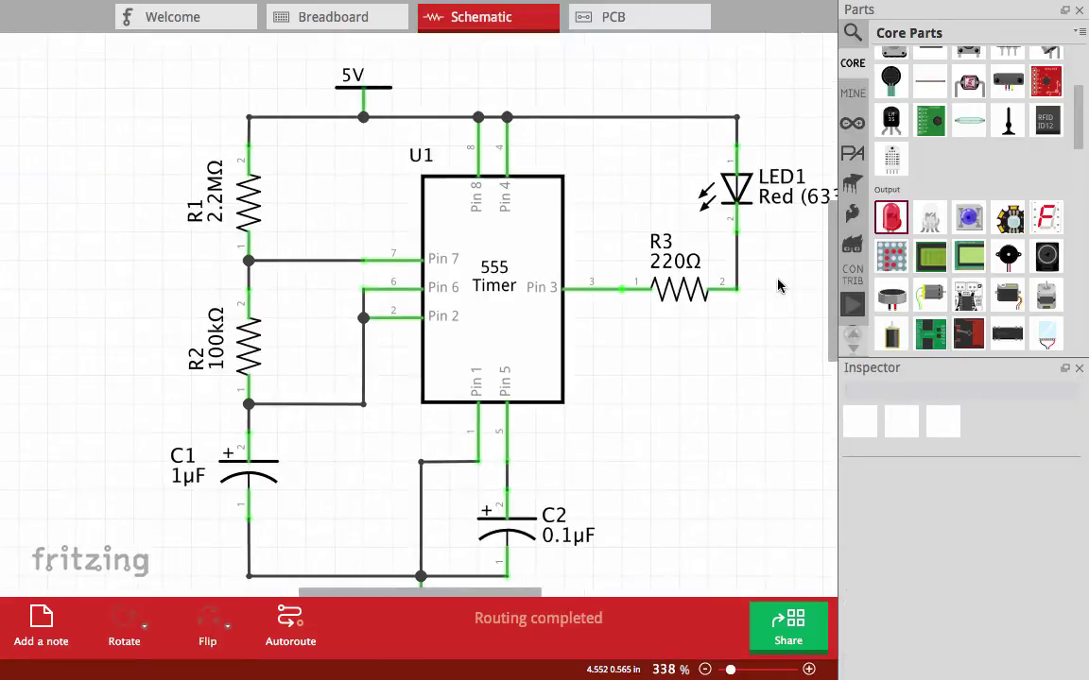
{"action": "scroll", "coordinate": [779, 286], "scroll_direction": "down", "scroll_amount": 3}
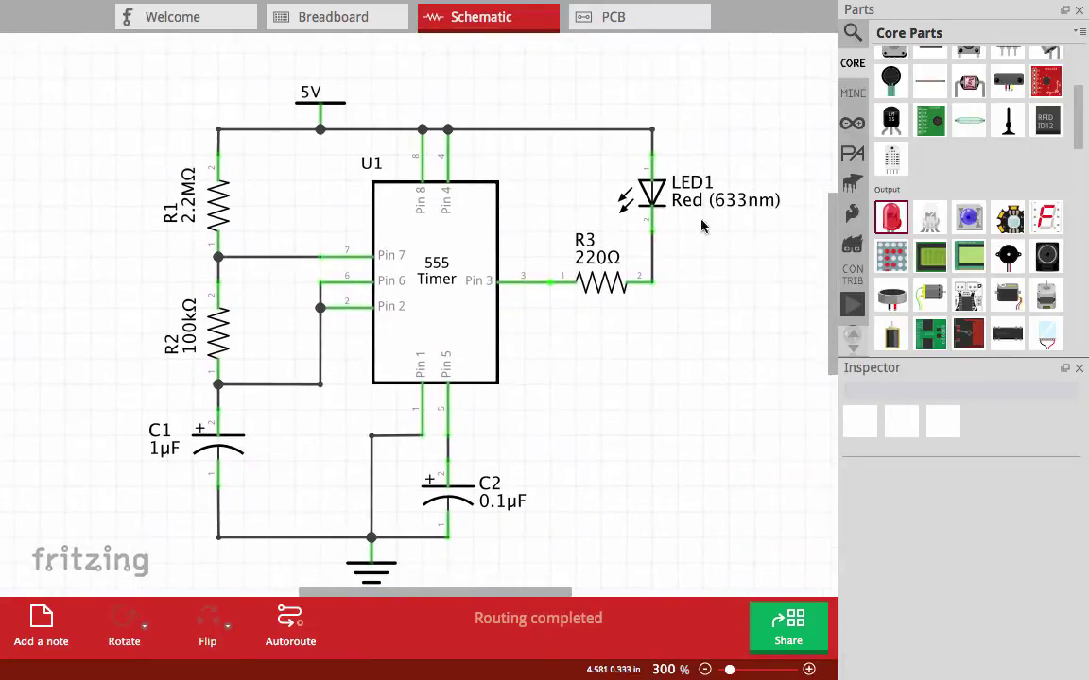
{"action": "left_click", "coordinate": [648, 193]}
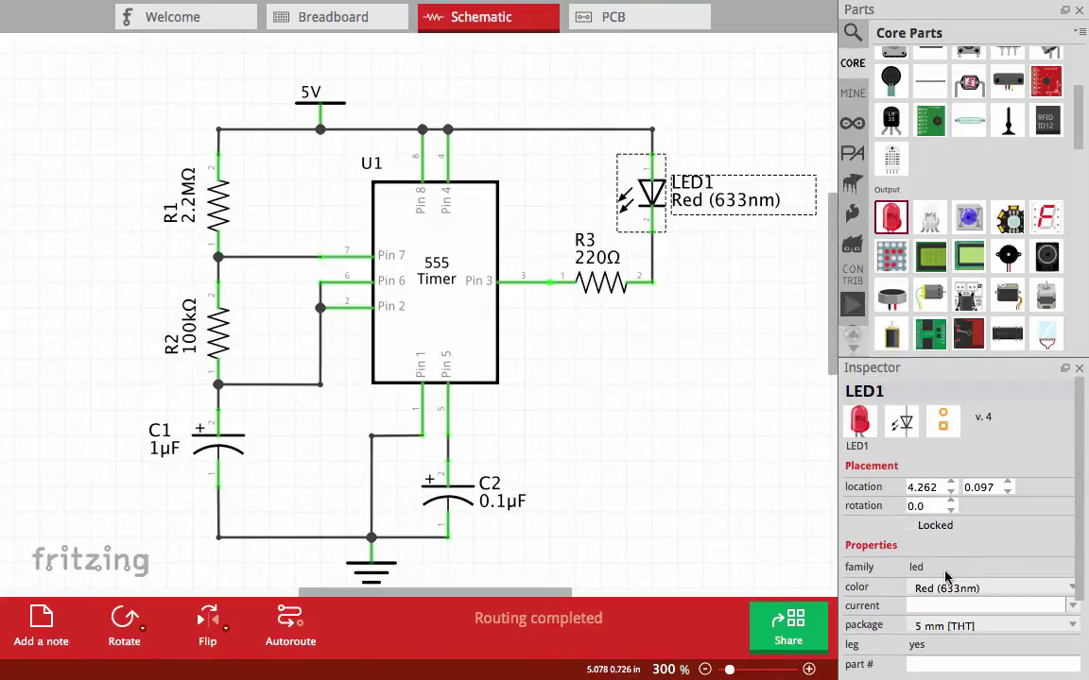
{"action": "scroll", "coordinate": [945, 576], "scroll_direction": "down", "scroll_amount": 2}
{"action": "left_click", "coordinate": [1074, 532]}
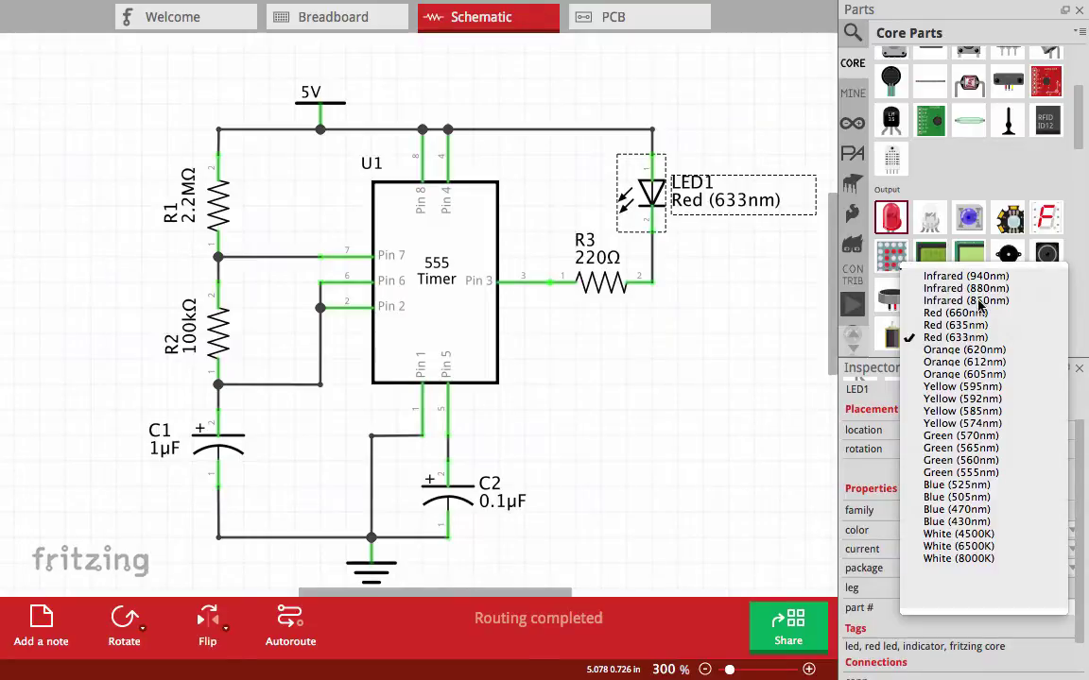
{"action": "left_click", "coordinate": [736, 298]}
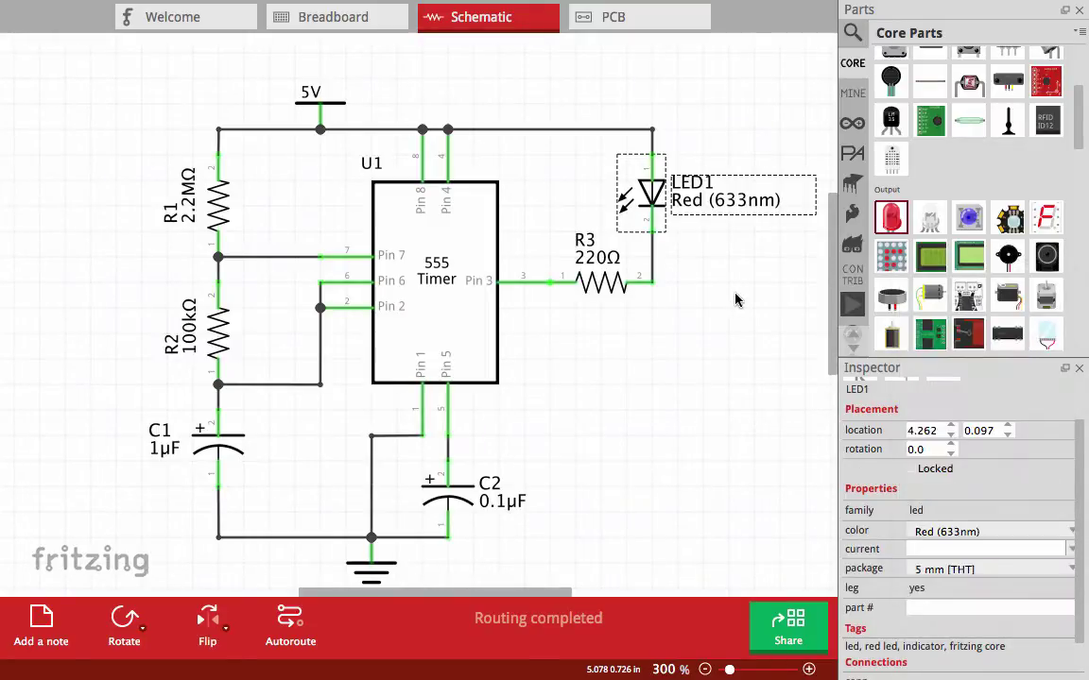
{"action": "left_click", "coordinate": [724, 270]}
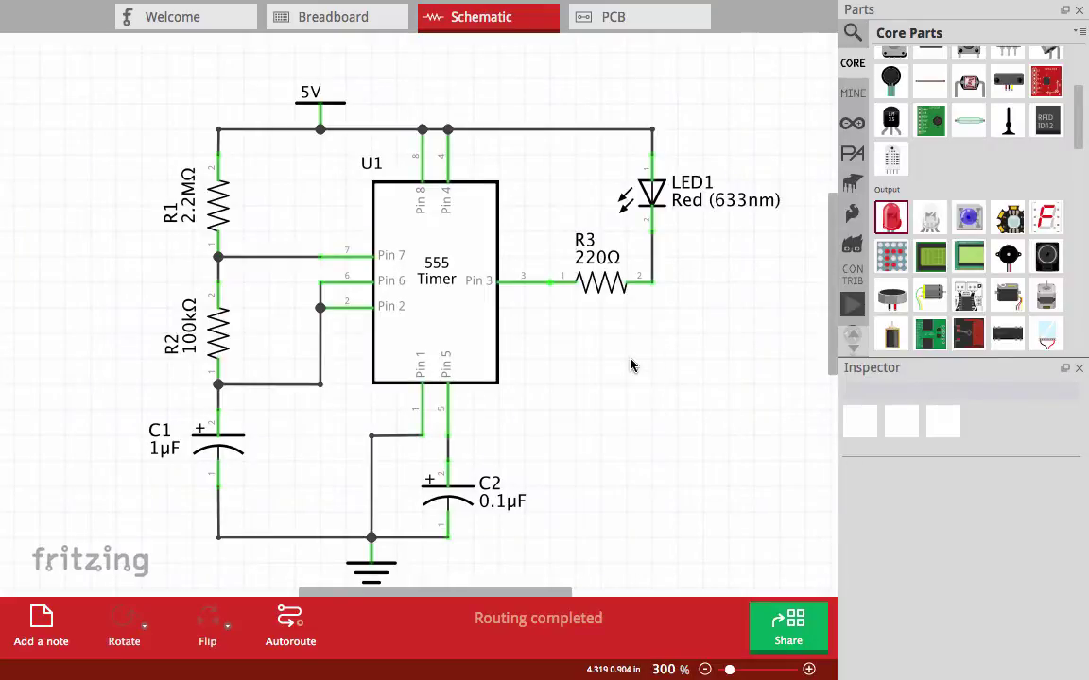
{"action": "scroll", "coordinate": [632, 365], "scroll_direction": "down", "scroll_amount": 3, "text": "ctrl"}
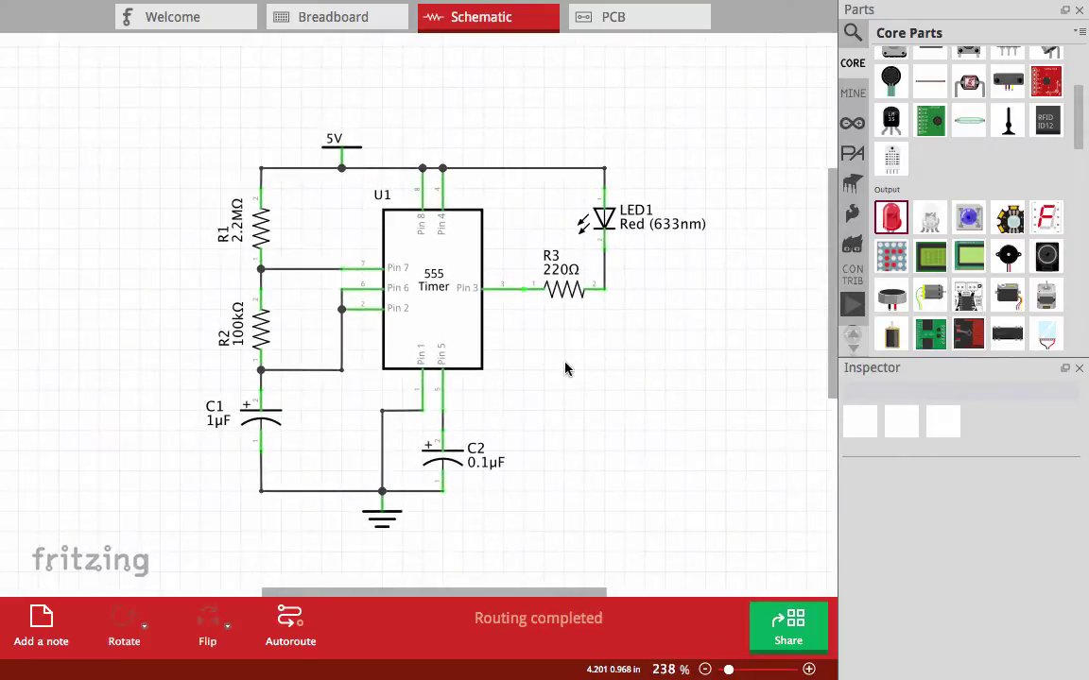
Step: Delete the R2-to-Pin 2 wire and the short wire below R2, then lower C1 slightly
{"action": "middle_click_drag", "start_coordinate": [565, 368], "coordinate": [649, 344]}
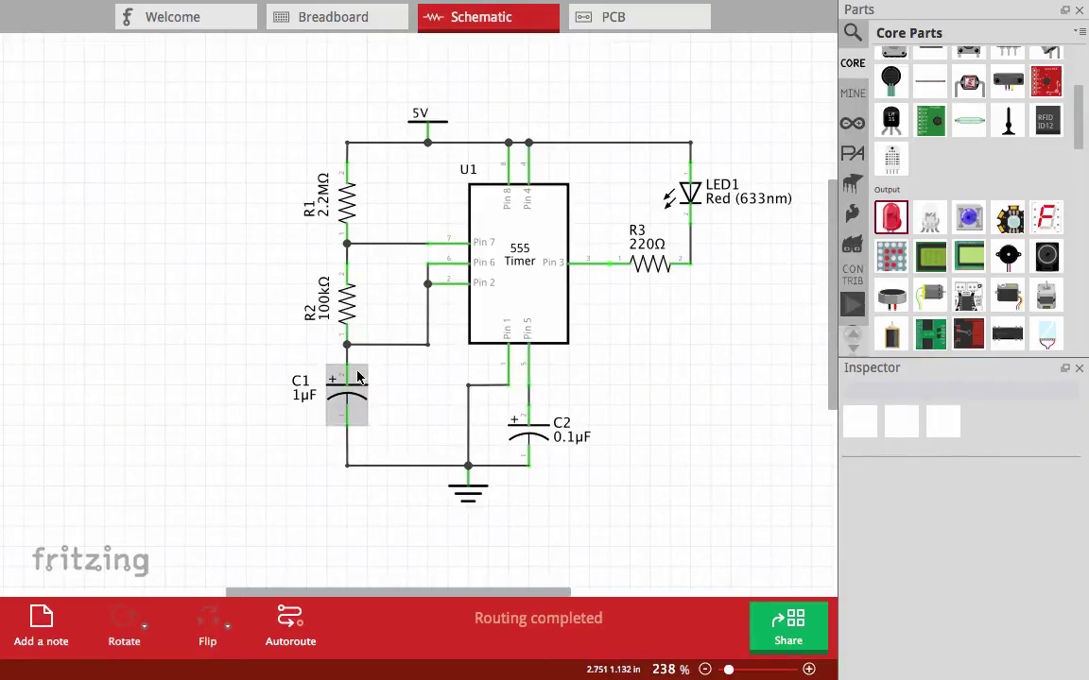
{"action": "left_click", "coordinate": [375, 346]}
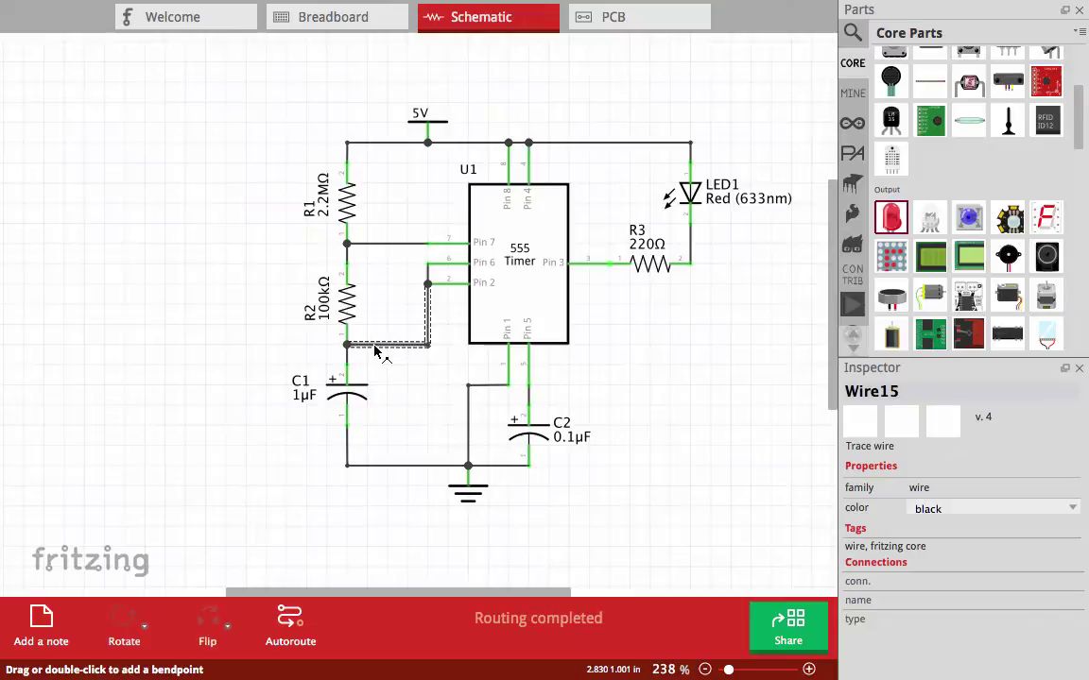
{"action": "key", "text": "Delete"}
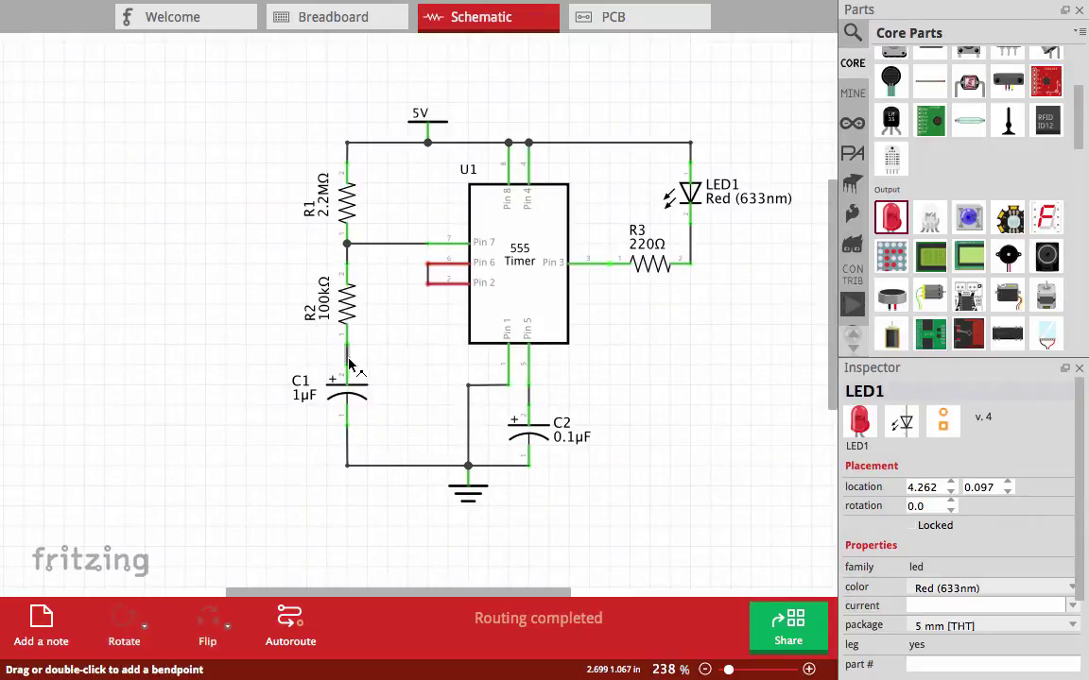
{"action": "left_click", "coordinate": [346, 358]}
{"action": "key", "text": "Delete"}
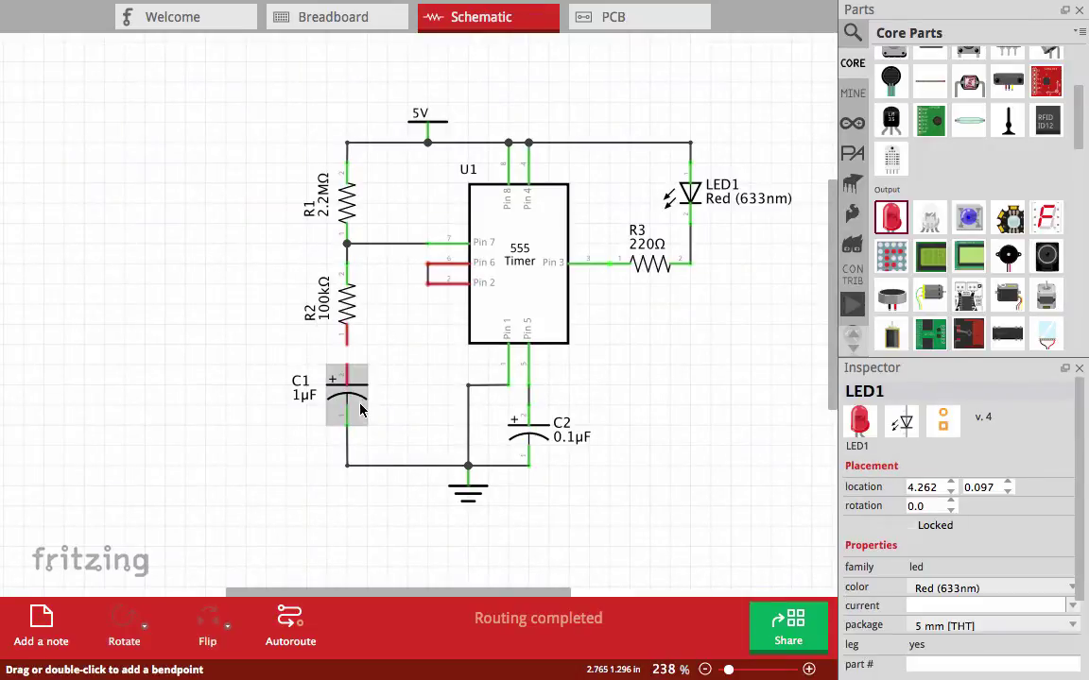
{"action": "left_click_drag", "start_coordinate": [355, 401], "coordinate": [355, 430]}
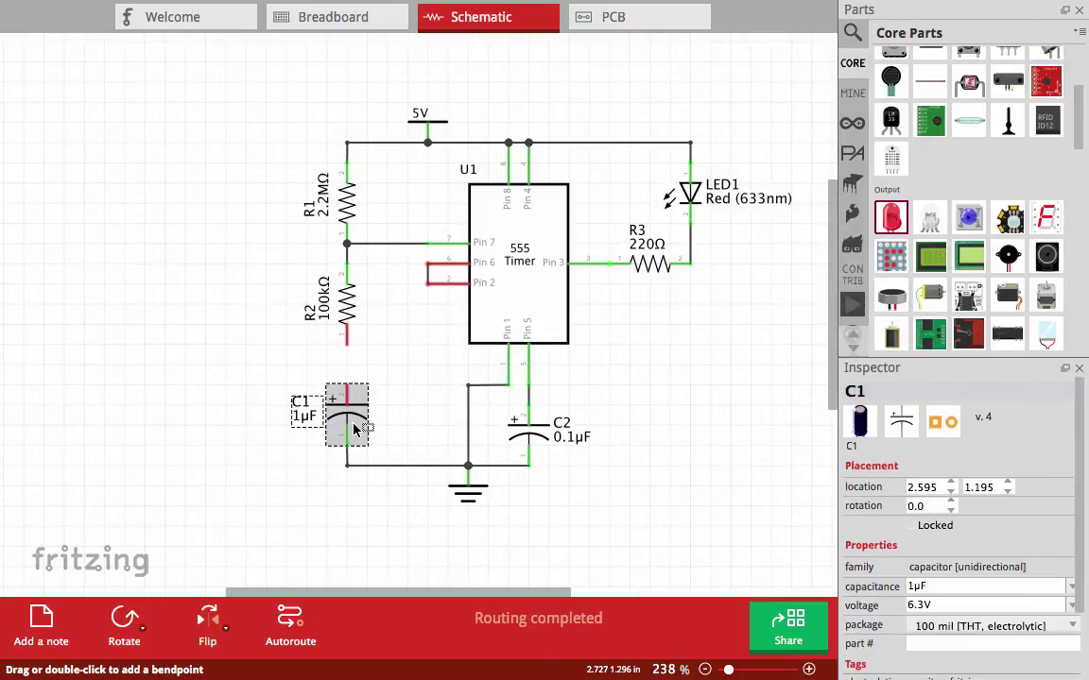
{"action": "left_click", "coordinate": [967, 167]}
{"action": "scroll", "coordinate": [968, 166], "scroll_direction": "up", "scroll_amount": 4}
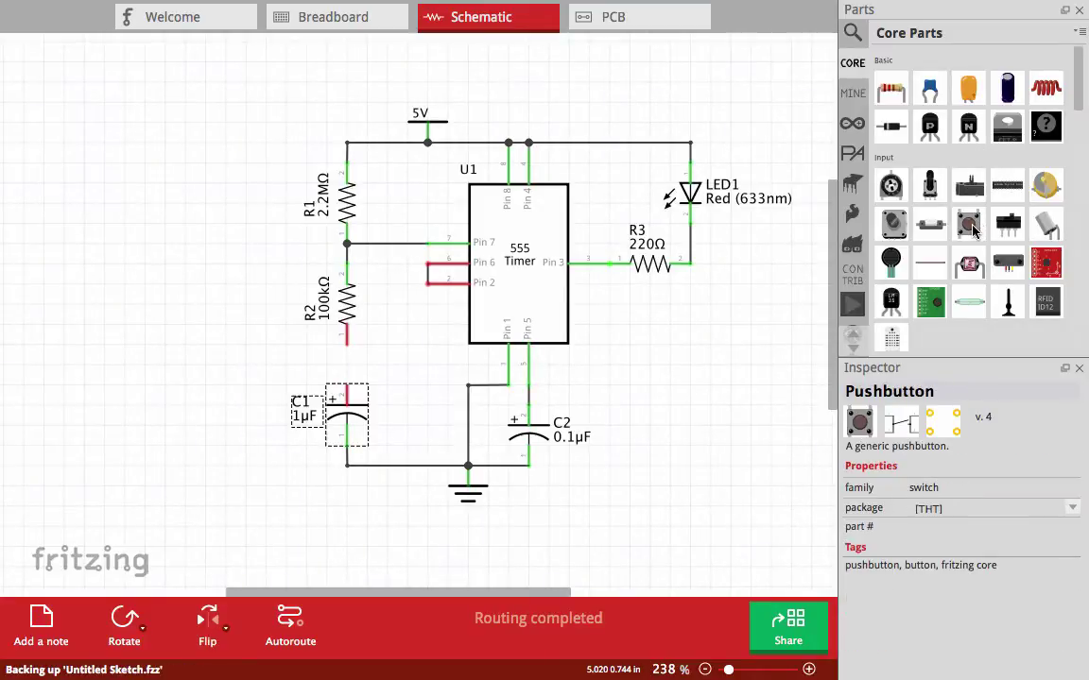
Step: Place pushbutton S1 left of R2, rotated -90° upright, and nudge it toward R2 and C1
{"action": "left_click_drag", "start_coordinate": [968, 221], "coordinate": [195, 382]}
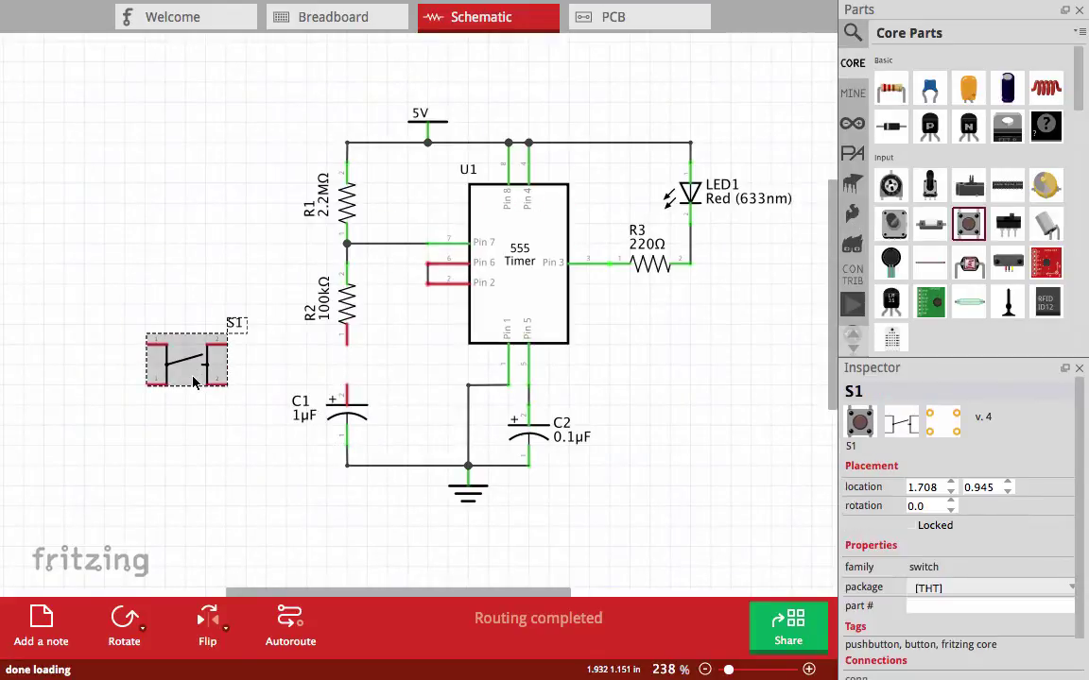
{"action": "left_click", "coordinate": [189, 452]}
{"action": "left_click", "coordinate": [208, 378]}
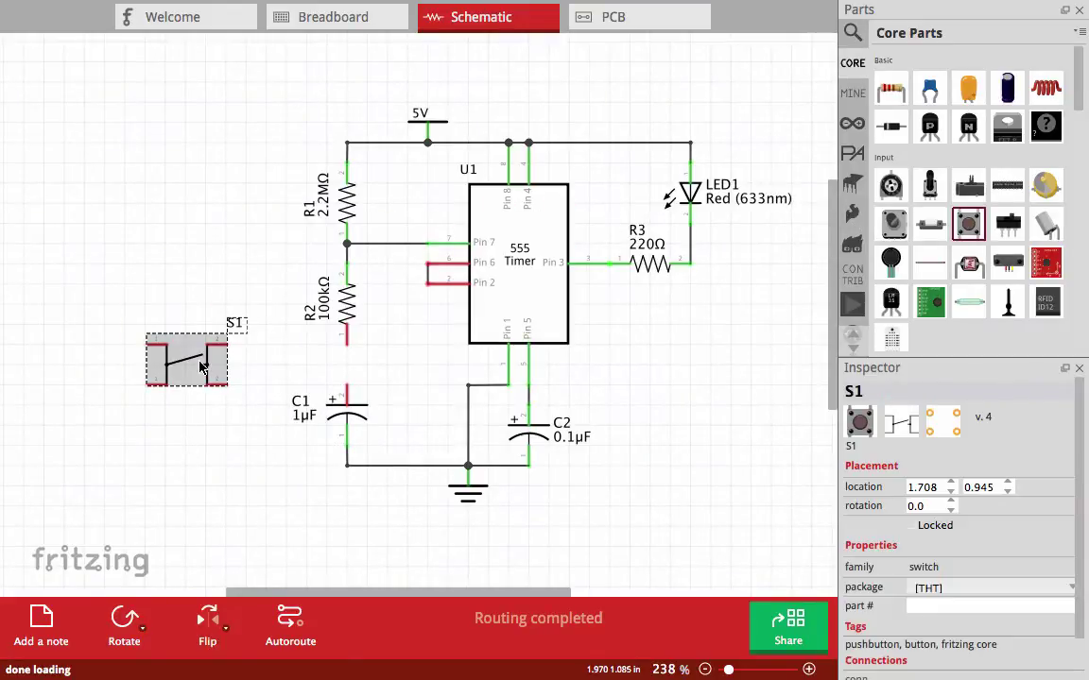
{"action": "left_click", "coordinate": [141, 609]}
{"action": "left_click", "coordinate": [213, 490]}
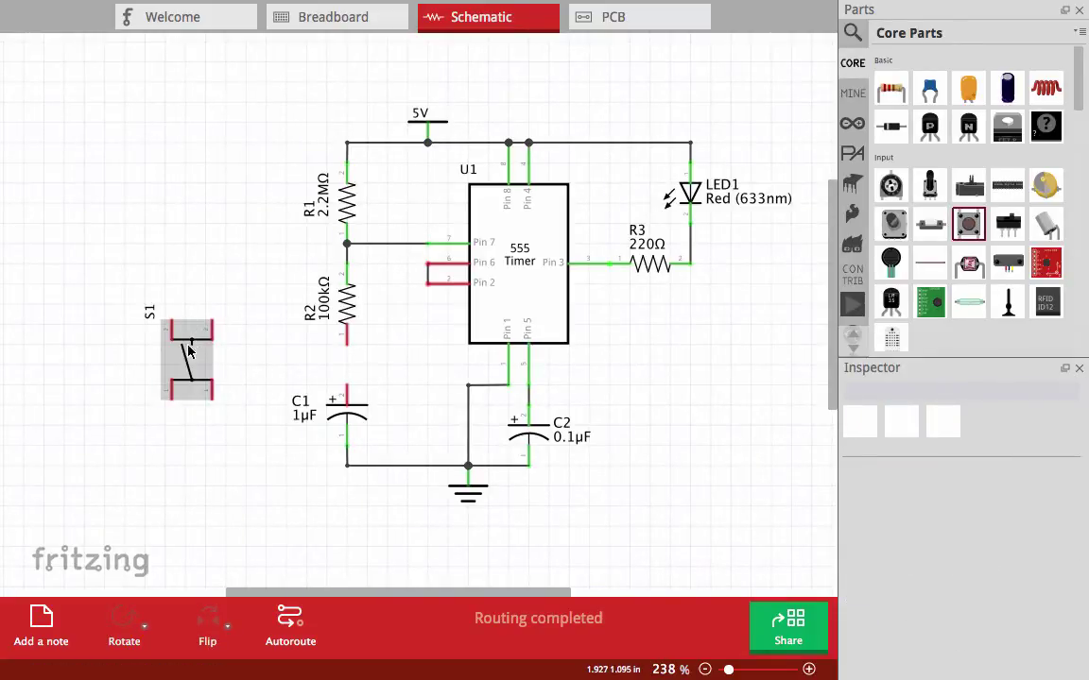
{"action": "left_click_drag", "start_coordinate": [186, 365], "coordinate": [235, 360]}
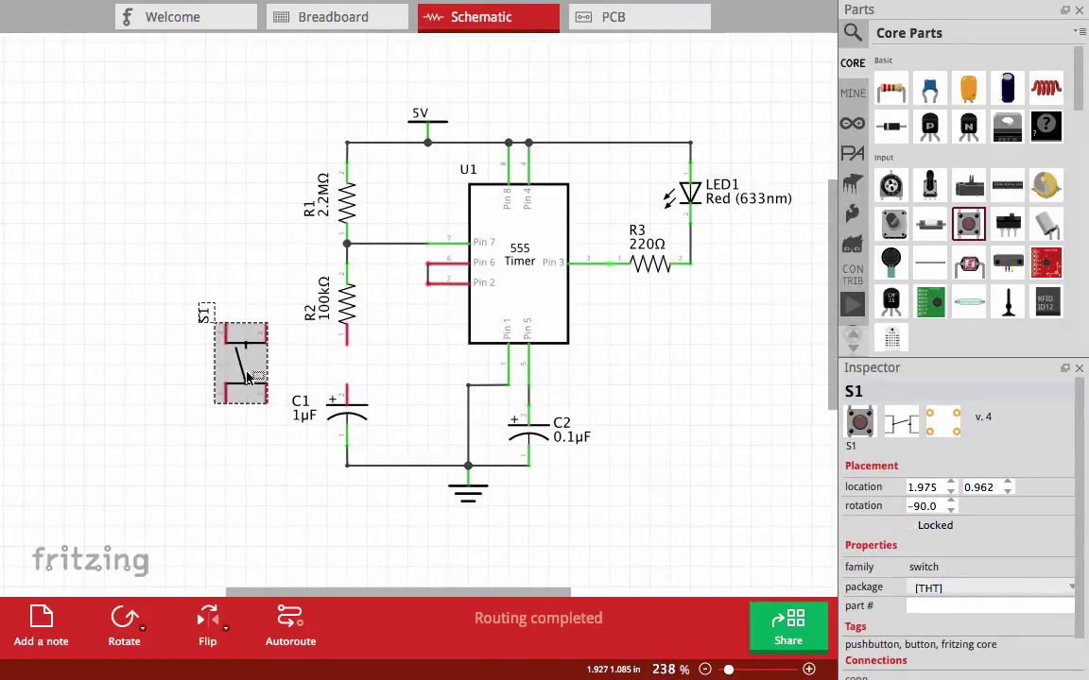
{"action": "left_click", "coordinate": [359, 419]}
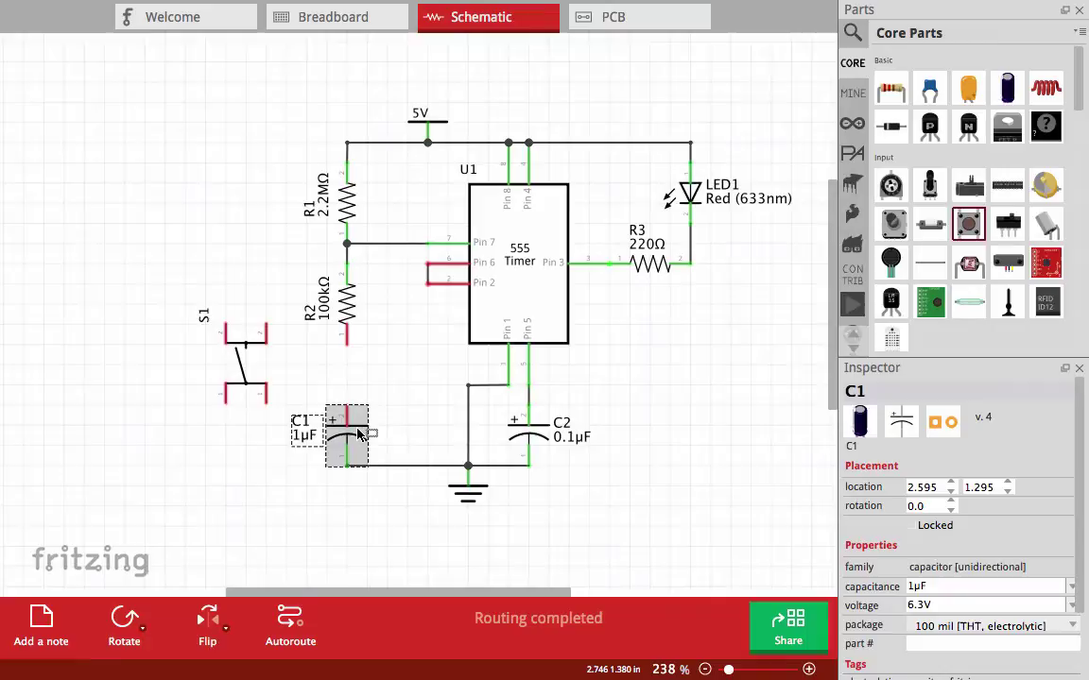
{"action": "left_click", "coordinate": [319, 385]}
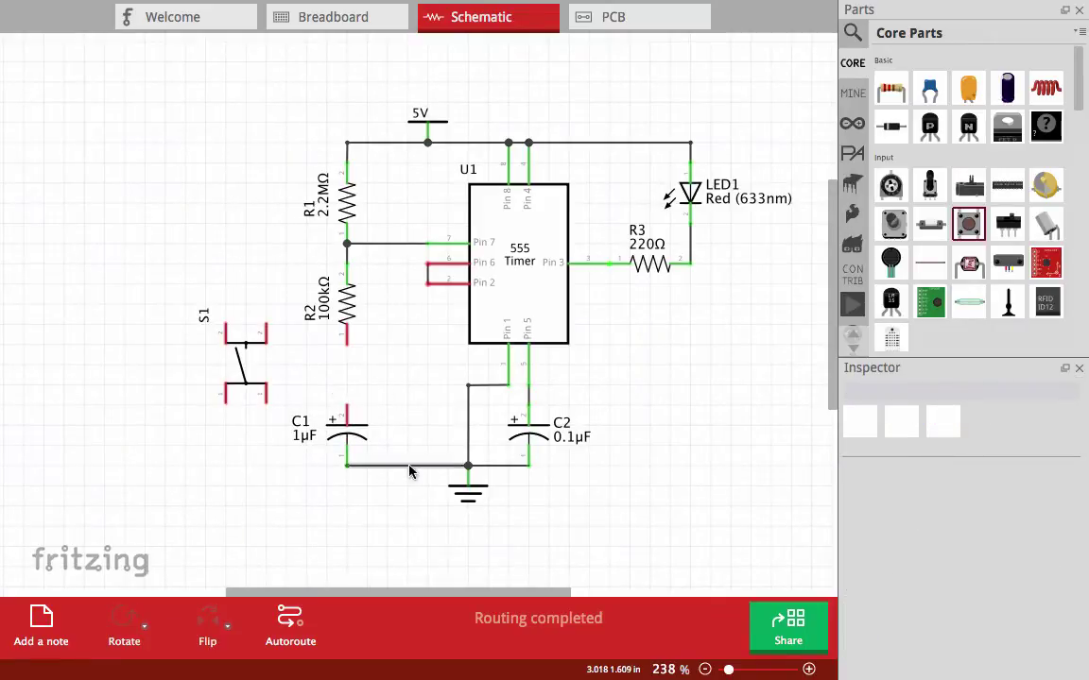
Step: Lower ground and C1, replace C1's ground wire with a straight one, and attach S1 under R2
{"action": "left_click_drag", "start_coordinate": [465, 497], "coordinate": [464, 548]}
{"action": "left_click_drag", "start_coordinate": [347, 442], "coordinate": [347, 482]}
{"action": "left_click", "coordinate": [381, 483]}
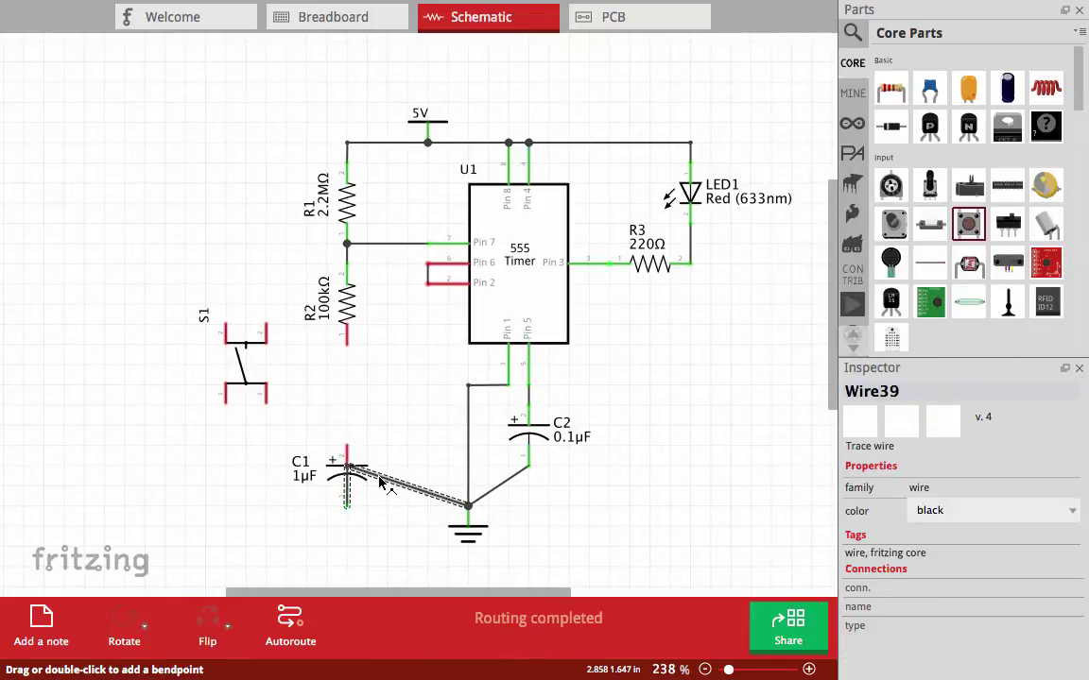
{"action": "double_click", "coordinate": [383, 485]}
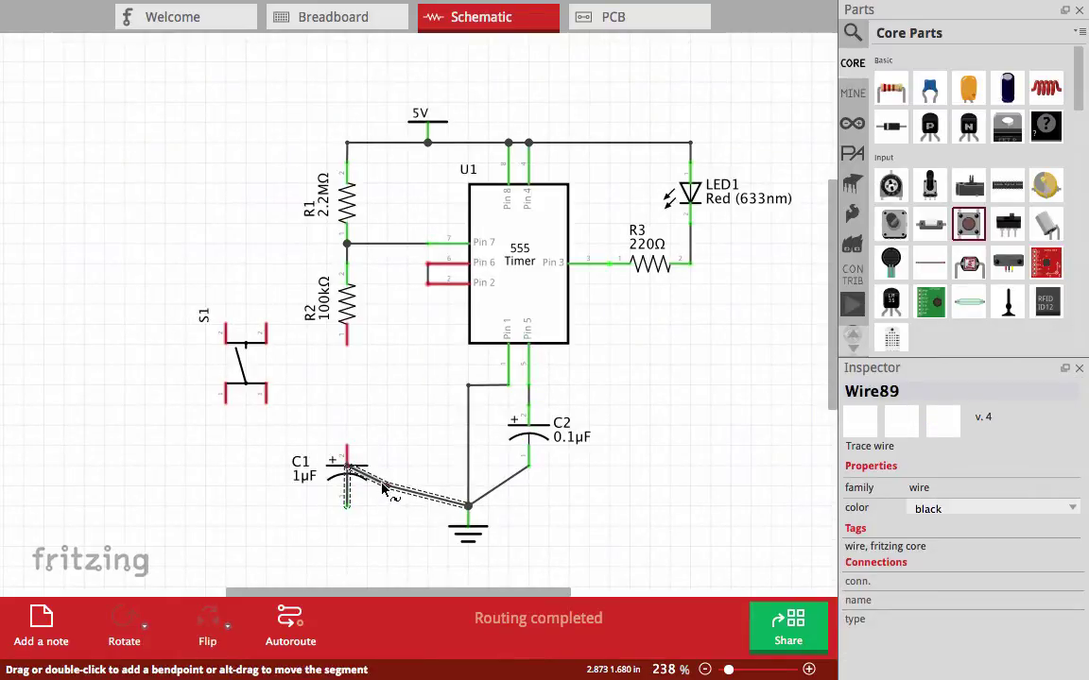
{"action": "left_click", "coordinate": [348, 444]}
{"action": "left_click", "coordinate": [383, 483]}
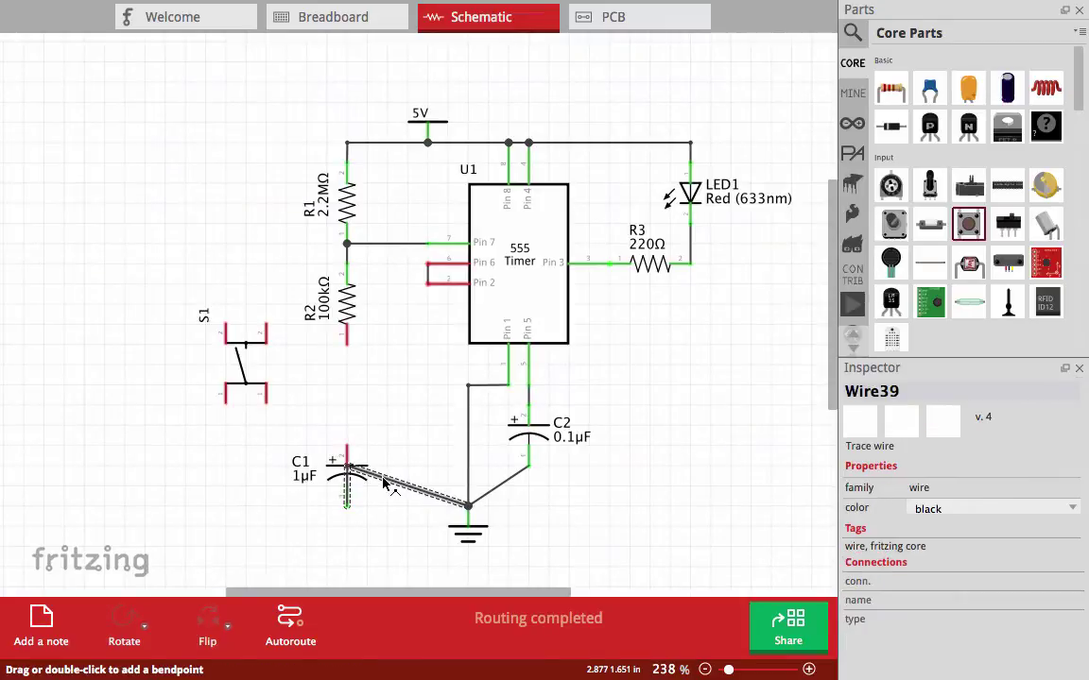
{"action": "key", "text": "Delete"}
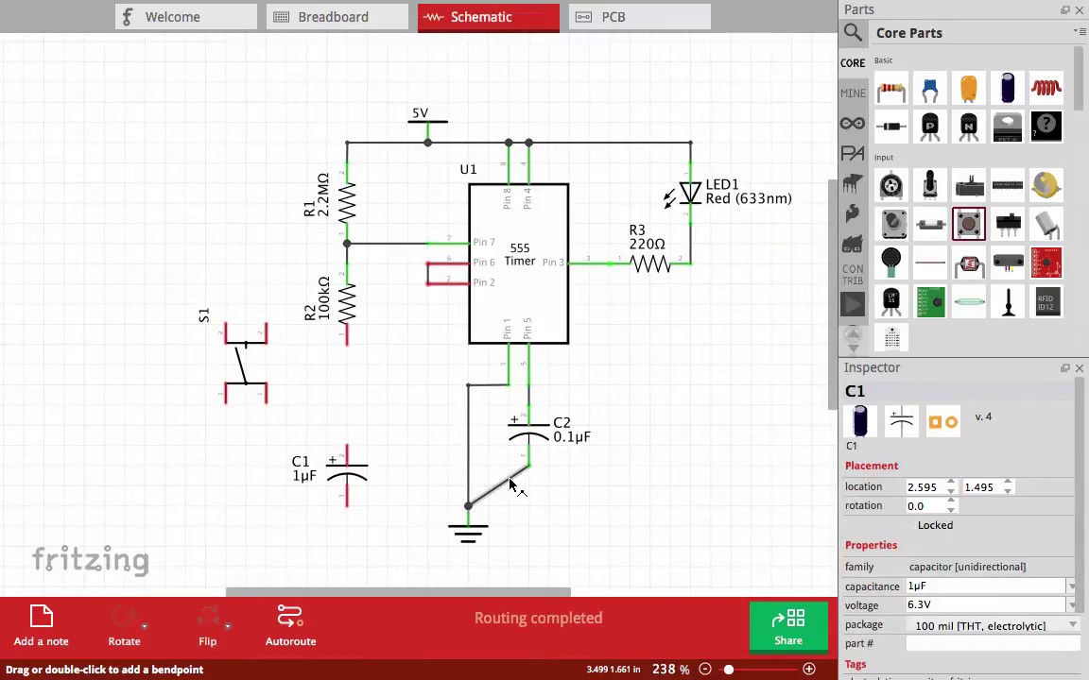
{"action": "left_click_drag", "start_coordinate": [496, 482], "coordinate": [529, 505]}
{"action": "left_click_drag", "start_coordinate": [348, 508], "coordinate": [468, 507]}
{"action": "left_click_drag", "start_coordinate": [269, 397], "coordinate": [328, 402]}
{"action": "left_click", "coordinate": [365, 389]}
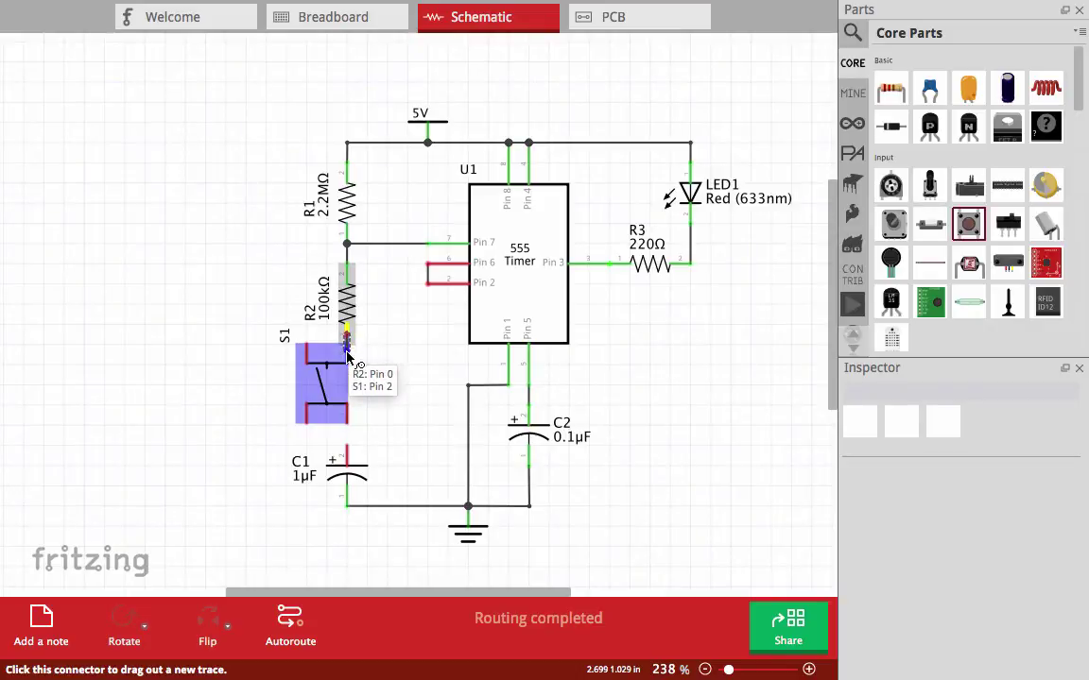
Step: Join C1 to S1's lower pin and straighten the ground wiring horizontally
{"action": "left_click_drag", "start_coordinate": [348, 342], "coordinate": [359, 367]}
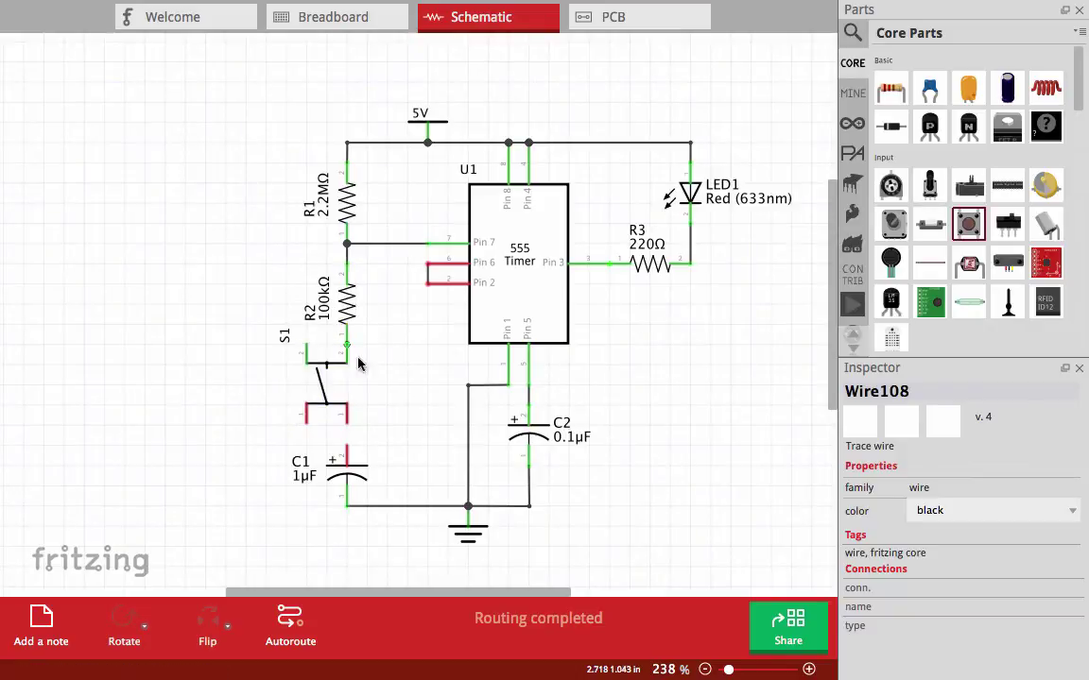
{"action": "left_click", "coordinate": [350, 475]}
{"action": "left_click_drag", "start_coordinate": [350, 476], "coordinate": [349, 438]}
{"action": "left_click_drag", "start_coordinate": [467, 515], "coordinate": [466, 522]}
{"action": "left_click_drag", "start_coordinate": [529, 506], "coordinate": [529, 486]}
{"action": "left_click", "coordinate": [575, 518]}
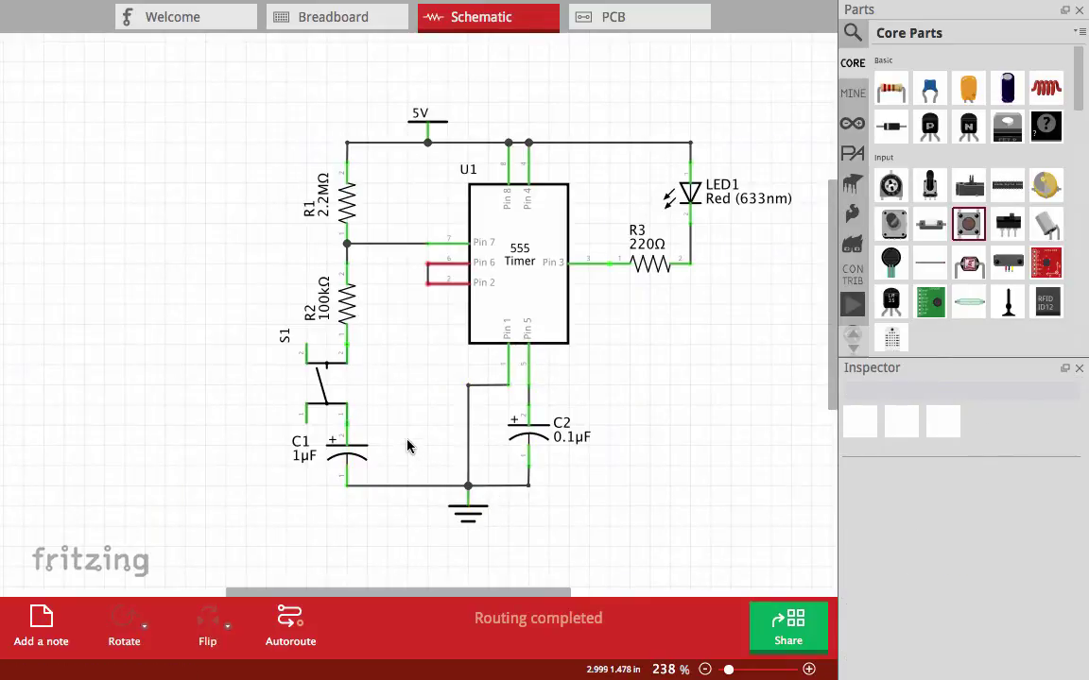
Step: Move S1's label beside the switch
{"action": "left_click", "coordinate": [328, 380]}
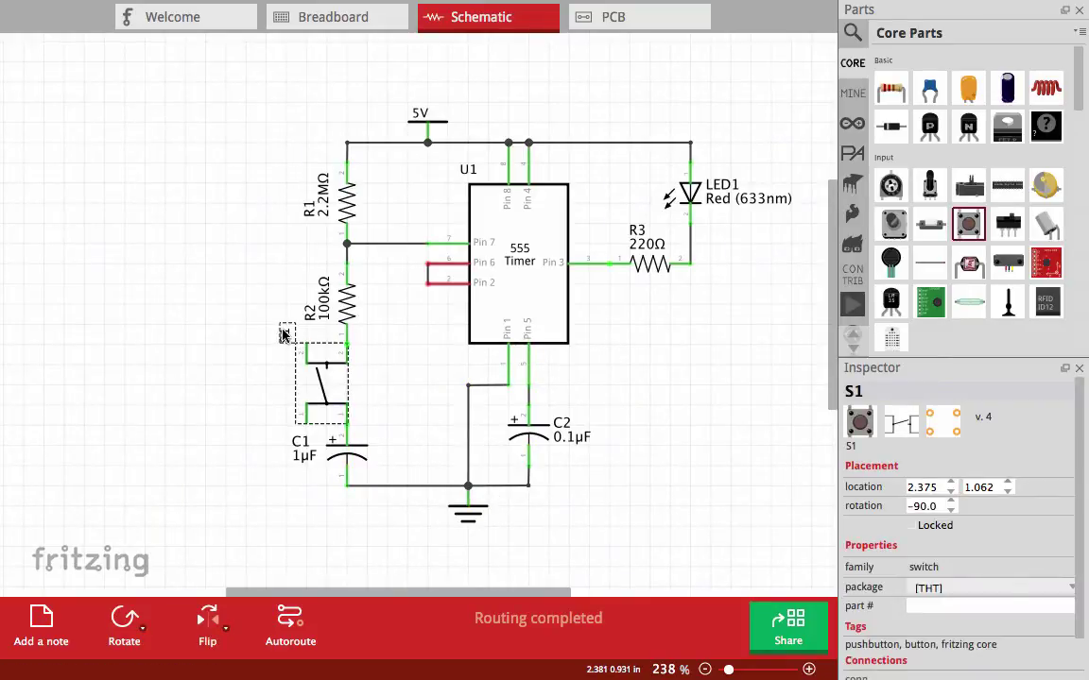
{"action": "left_click_drag", "start_coordinate": [283, 334], "coordinate": [286, 377]}
{"action": "left_click", "coordinate": [378, 386]}
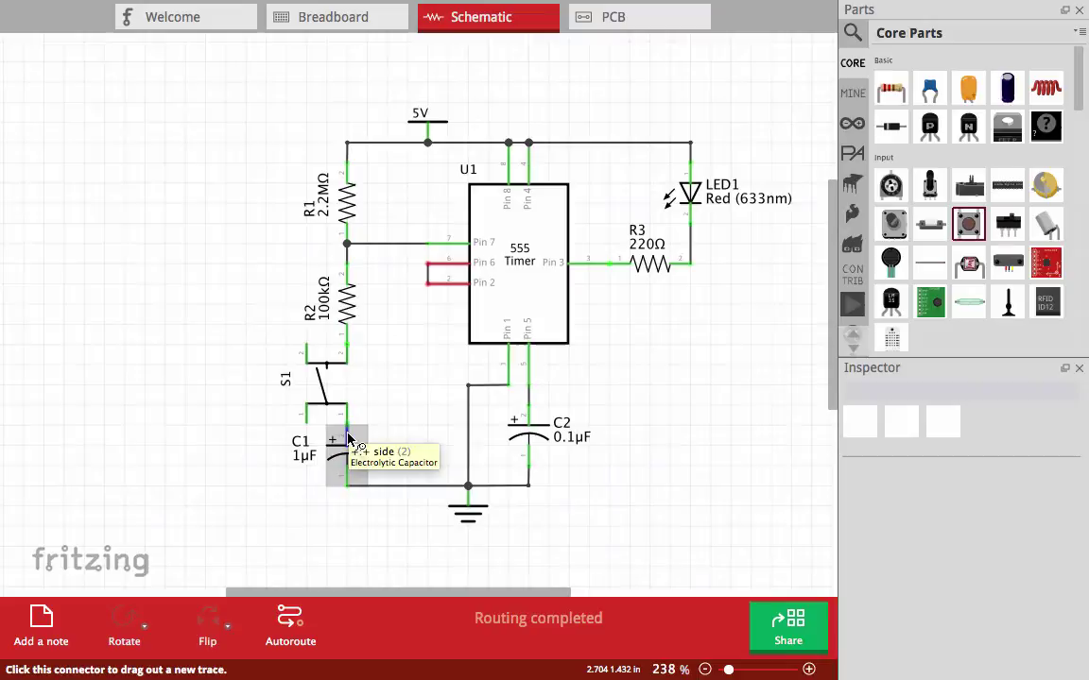
Step: Wire C1's positive lead to U1 Pin 2, bent into a right-angle route
{"action": "left_click_drag", "start_coordinate": [347, 436], "coordinate": [427, 300]}
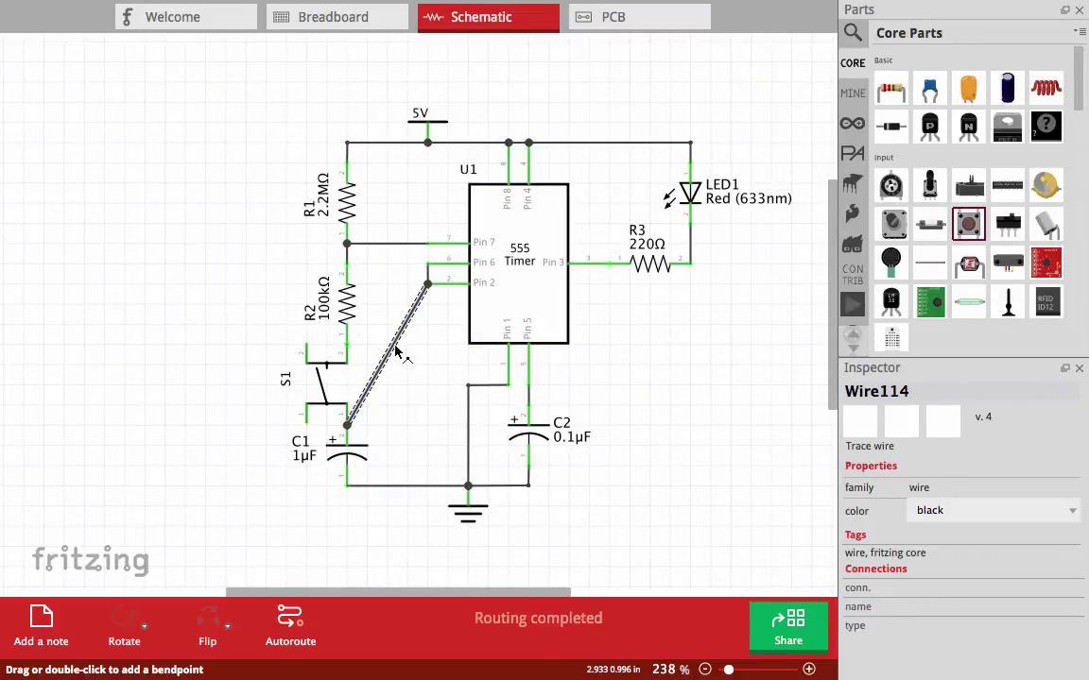
{"action": "left_click_drag", "start_coordinate": [395, 350], "coordinate": [428, 425]}
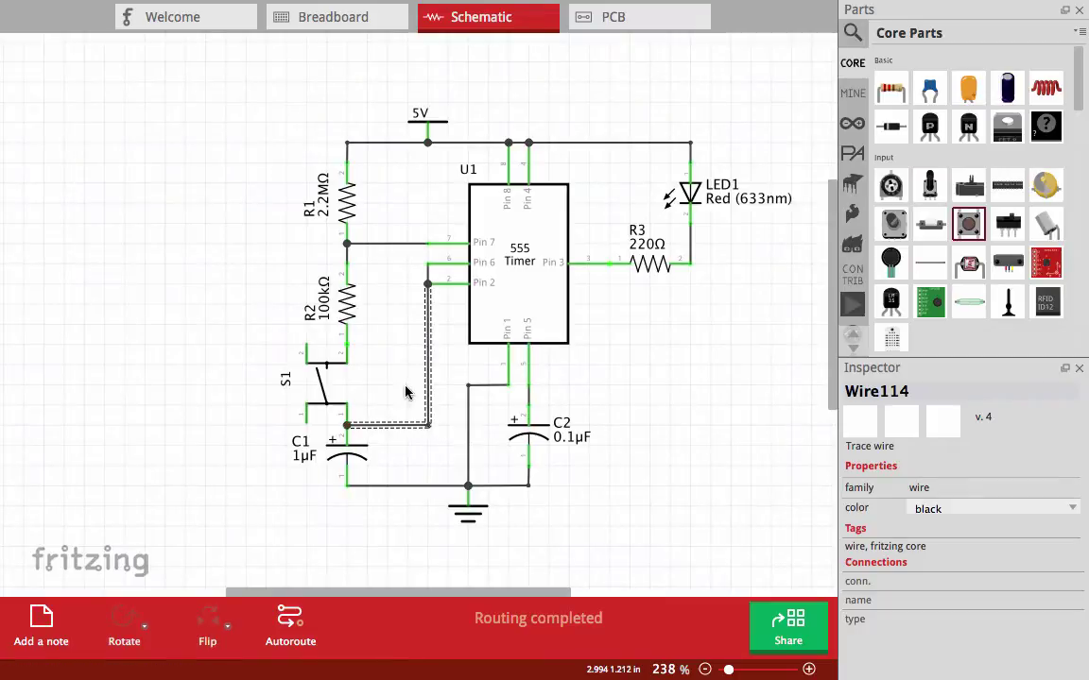
{"action": "left_click", "coordinate": [395, 349]}
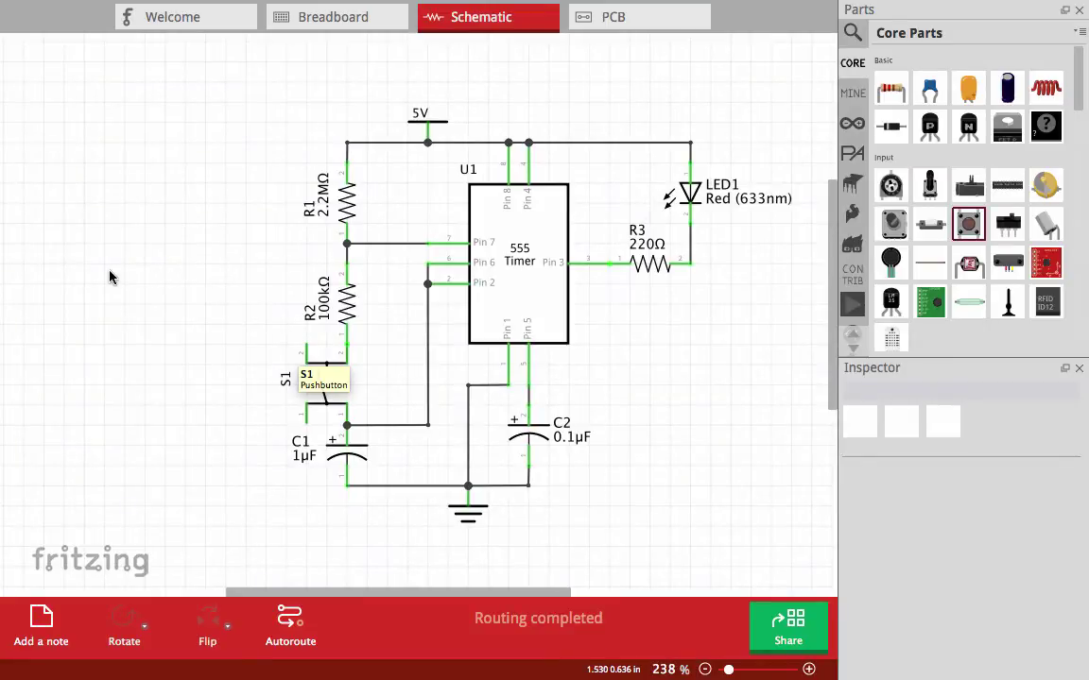
Step: Place a Voltage Regulator – 5V (U2) in empty space at the upper left
{"action": "middle_click_drag", "start_coordinate": [109, 277], "coordinate": [282, 260]}
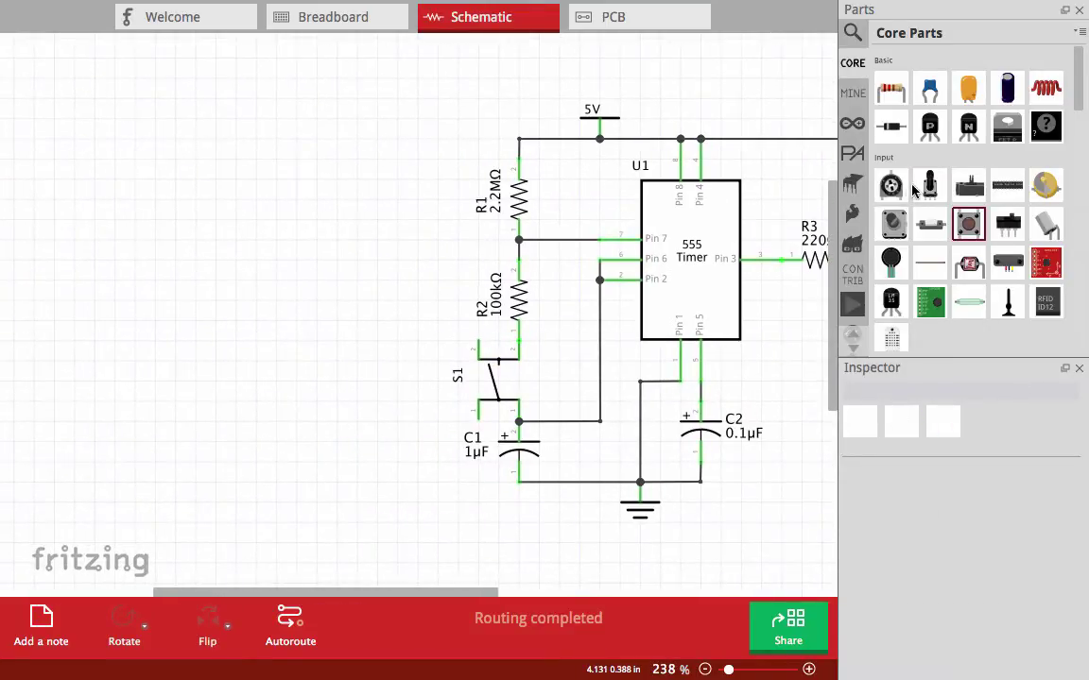
{"action": "mouse_move", "coordinate": [916, 194]}
{"action": "scroll", "coordinate": [938, 149], "scroll_direction": "down", "scroll_amount": 6}
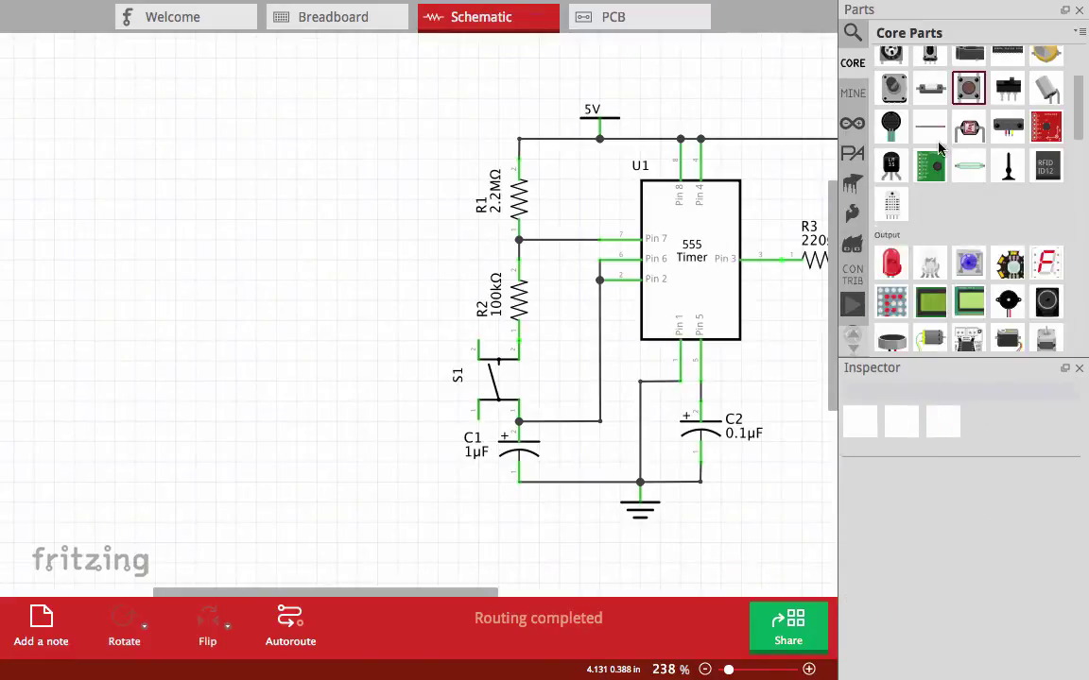
{"action": "scroll", "coordinate": [938, 148], "scroll_direction": "down", "scroll_amount": 3}
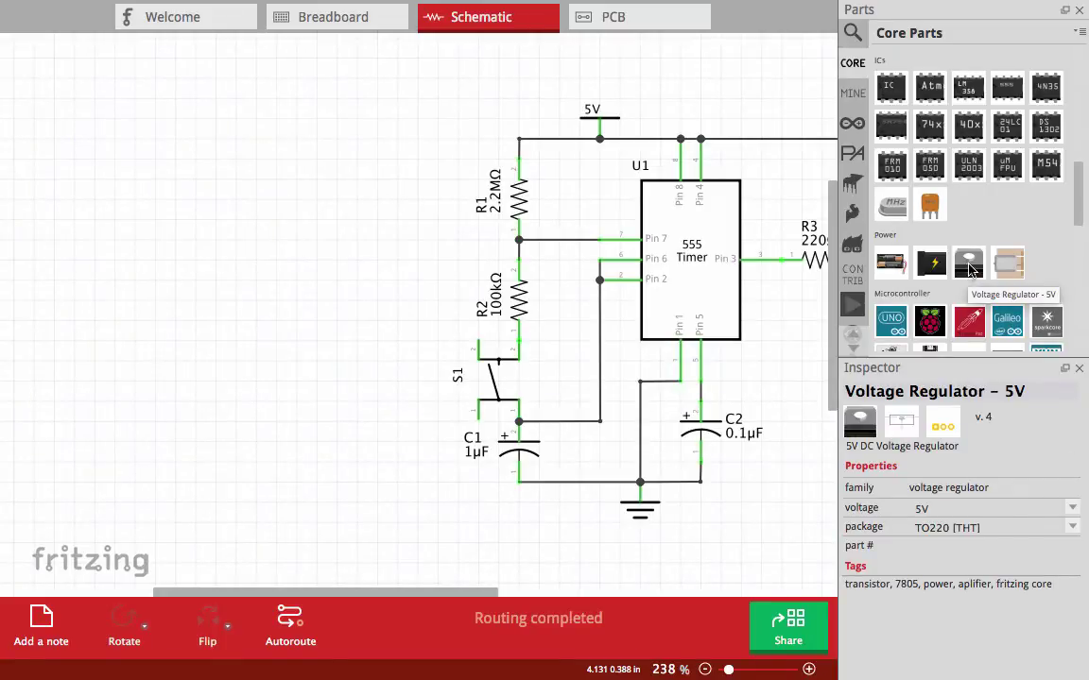
{"action": "left_click_drag", "start_coordinate": [969, 269], "coordinate": [78, 169]}
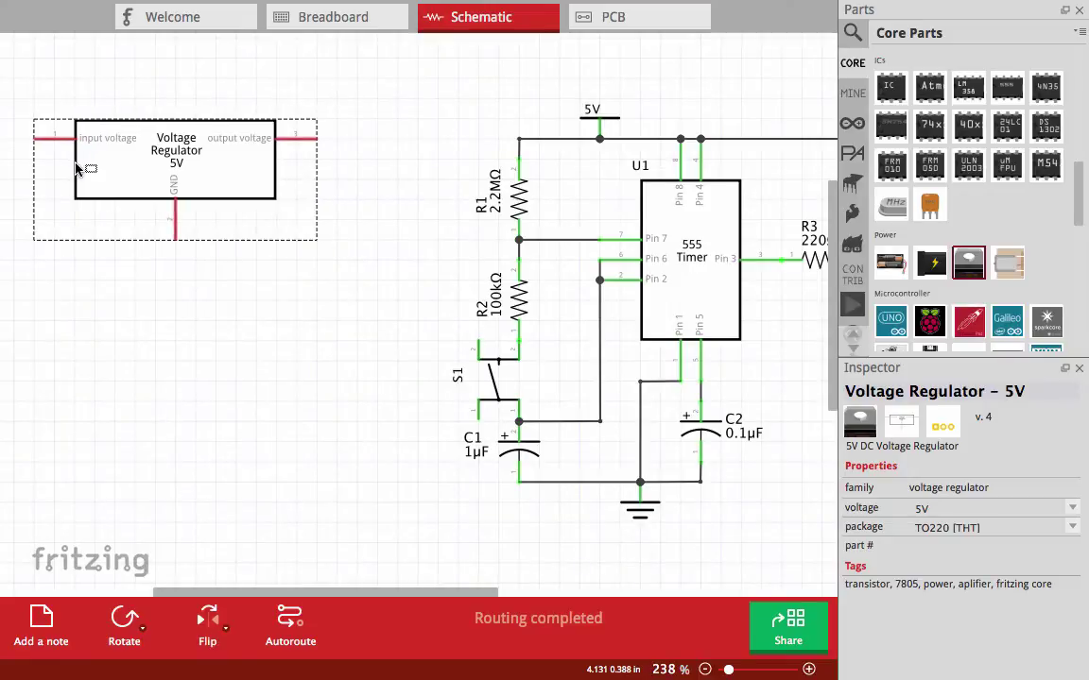
{"action": "left_click", "coordinate": [170, 364]}
Step: Add two electrolytic capacitors, C3 at U2's input and C4 at its output
{"action": "left_click_drag", "start_coordinate": [170, 362], "coordinate": [315, 349]}
{"action": "scroll", "coordinate": [968, 104], "scroll_direction": "up", "scroll_amount": 5}
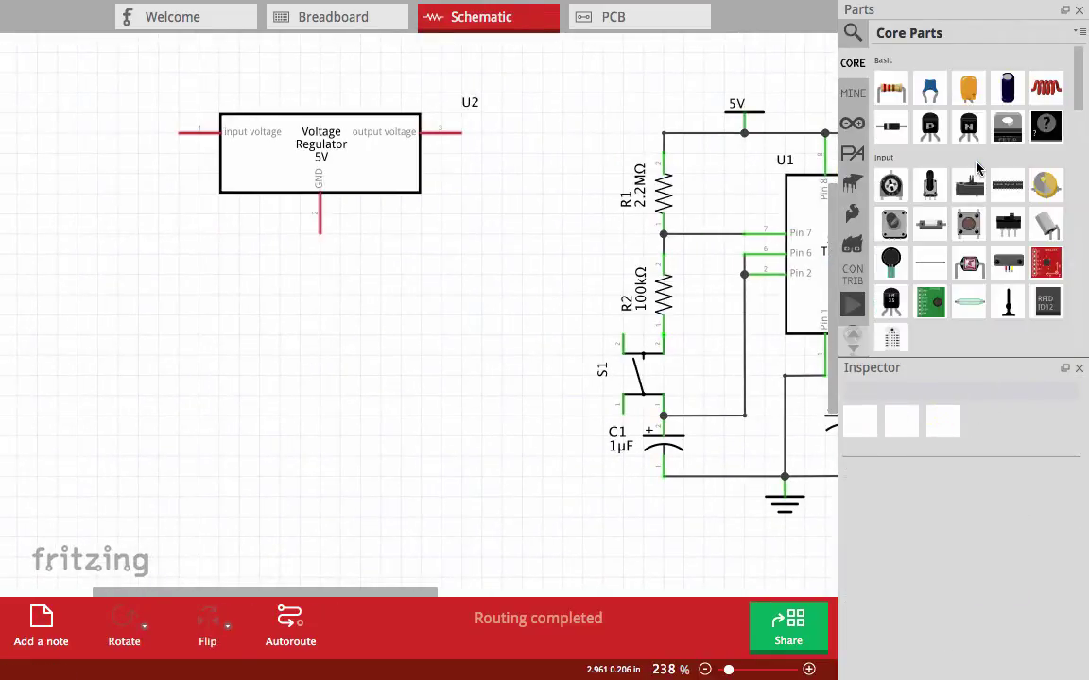
{"action": "left_click_drag", "start_coordinate": [1007, 88], "coordinate": [188, 167]}
{"action": "left_click_drag", "start_coordinate": [1006, 88], "coordinate": [486, 177]}
Step: Move C3's label to its left and C4's label to its right
{"action": "left_click", "coordinate": [153, 286]}
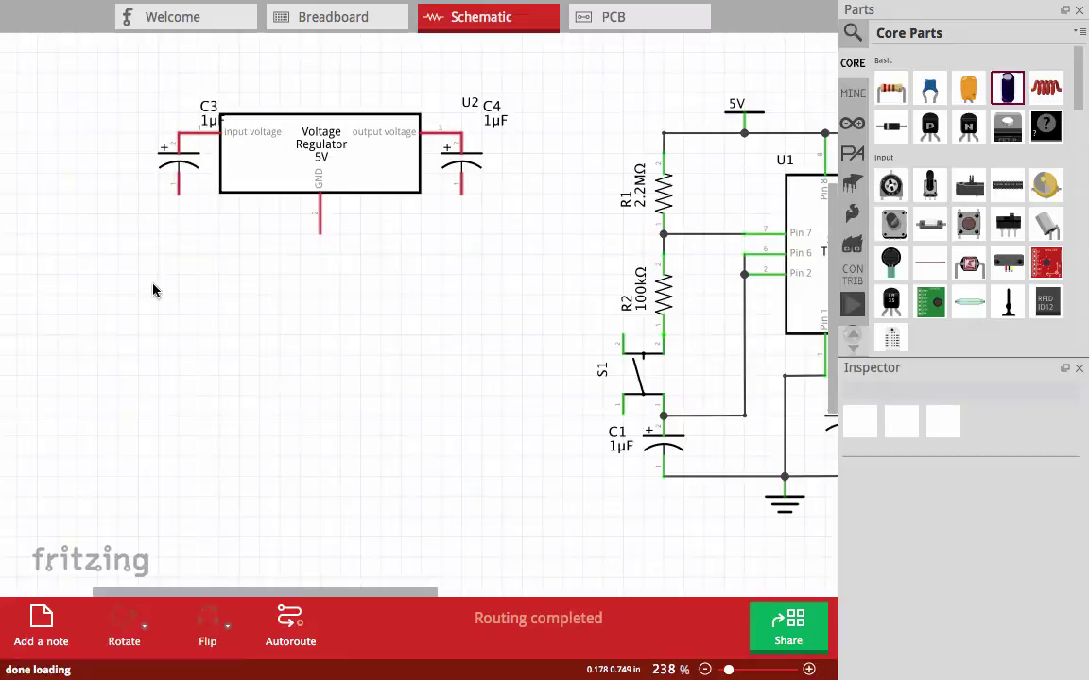
{"action": "left_click", "coordinate": [180, 166]}
{"action": "left_click_drag", "start_coordinate": [208, 111], "coordinate": [132, 163]}
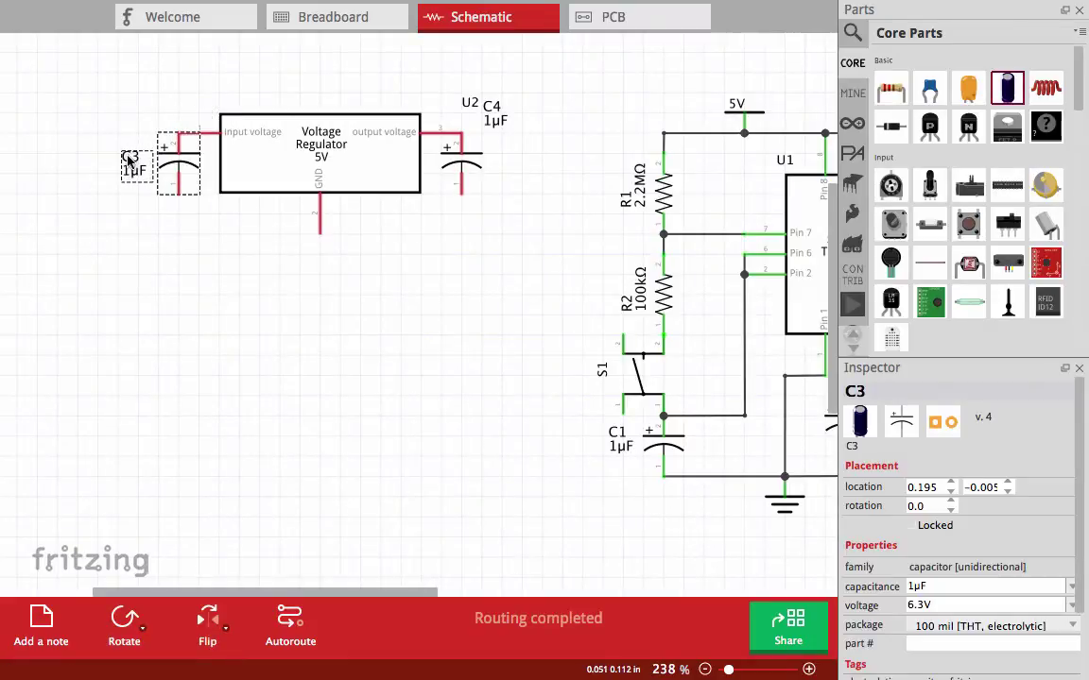
{"action": "left_click", "coordinate": [460, 153]}
{"action": "left_click_drag", "start_coordinate": [497, 122], "coordinate": [507, 169]}
{"action": "left_click", "coordinate": [481, 296]}
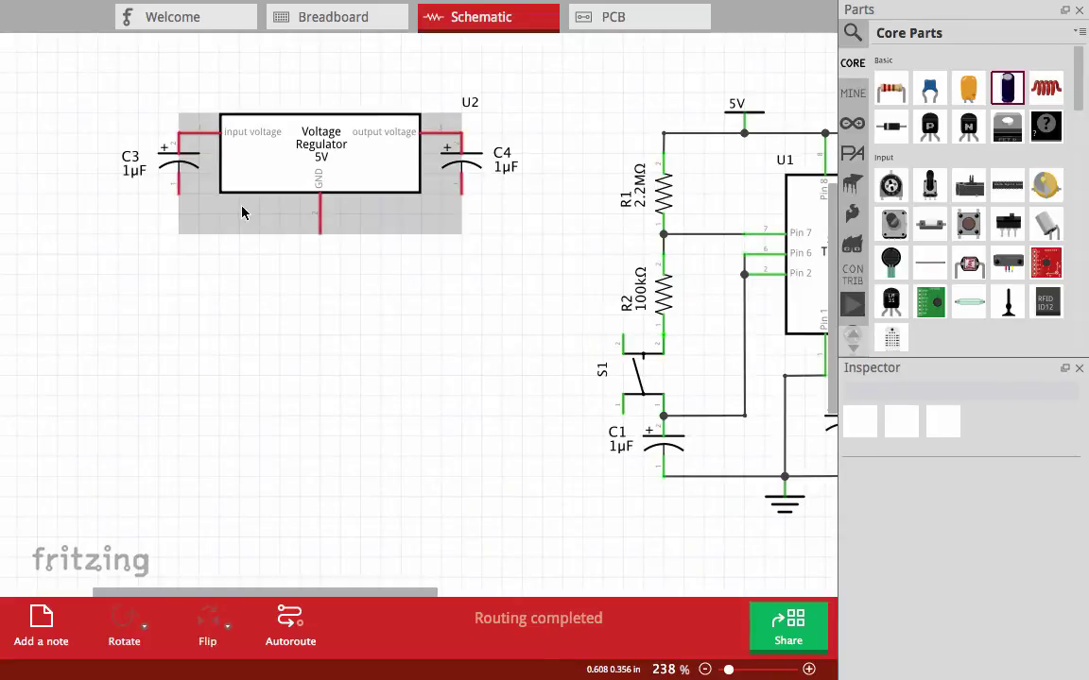
Step: Set capacitor C3's capacitance to 0.33µF in the Inspector
{"action": "left_click", "coordinate": [184, 186]}
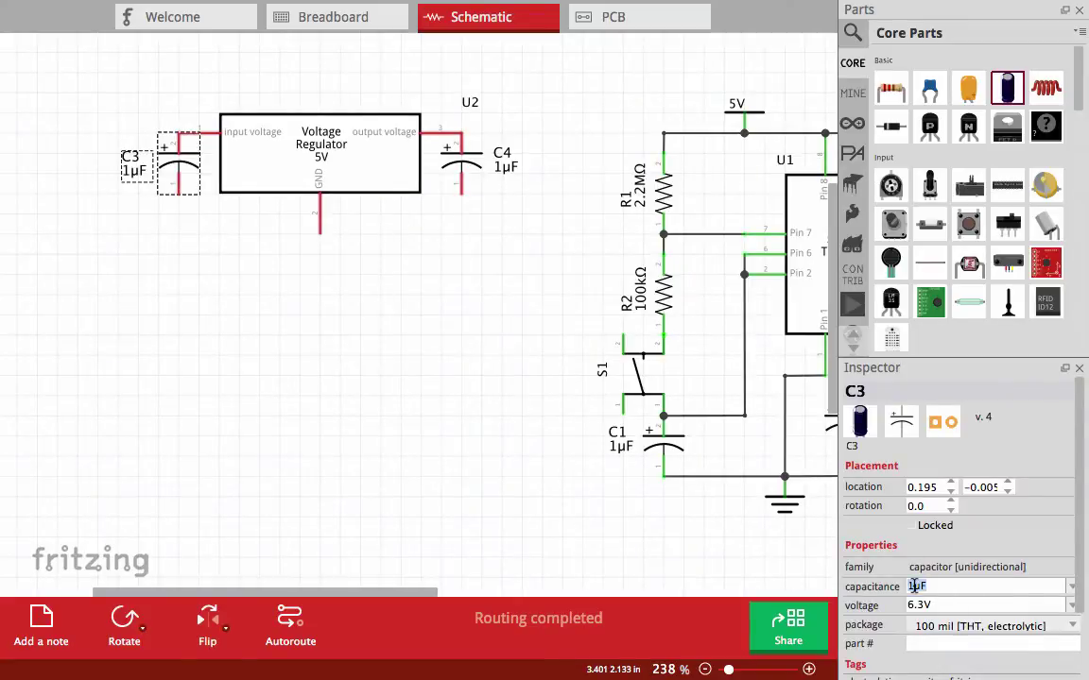
{"action": "left_click", "coordinate": [955, 586]}
{"action": "type", "text": "10"}
{"action": "key", "text": "Left"}
{"action": "key", "text": "Left"}
{"action": "key", "text": "BackSpace"}
{"action": "key", "text": "Return"}
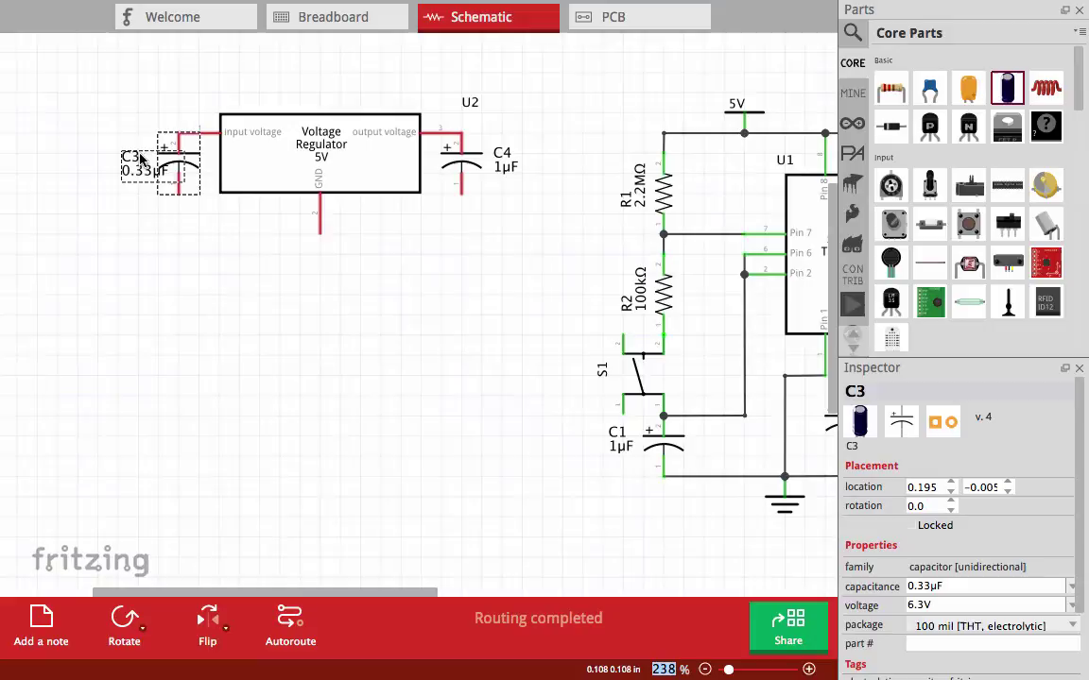
{"action": "left_click", "coordinate": [446, 202]}
Step: Set capacitor C4's capacitance to 0.1µF
{"action": "left_click", "coordinate": [452, 172]}
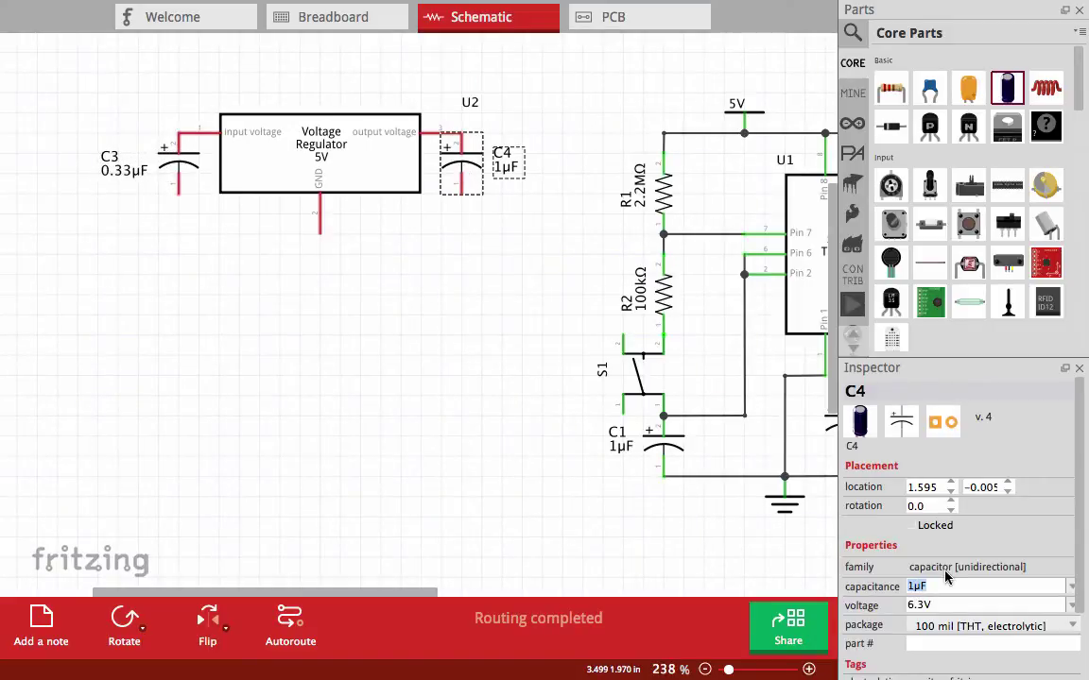
{"action": "key", "text": "Home"}
{"action": "key", "text": "shift+End"}
{"action": "key", "text": "Home"}
{"action": "key", "text": "Home"}
{"action": "left_click", "coordinate": [508, 255]}
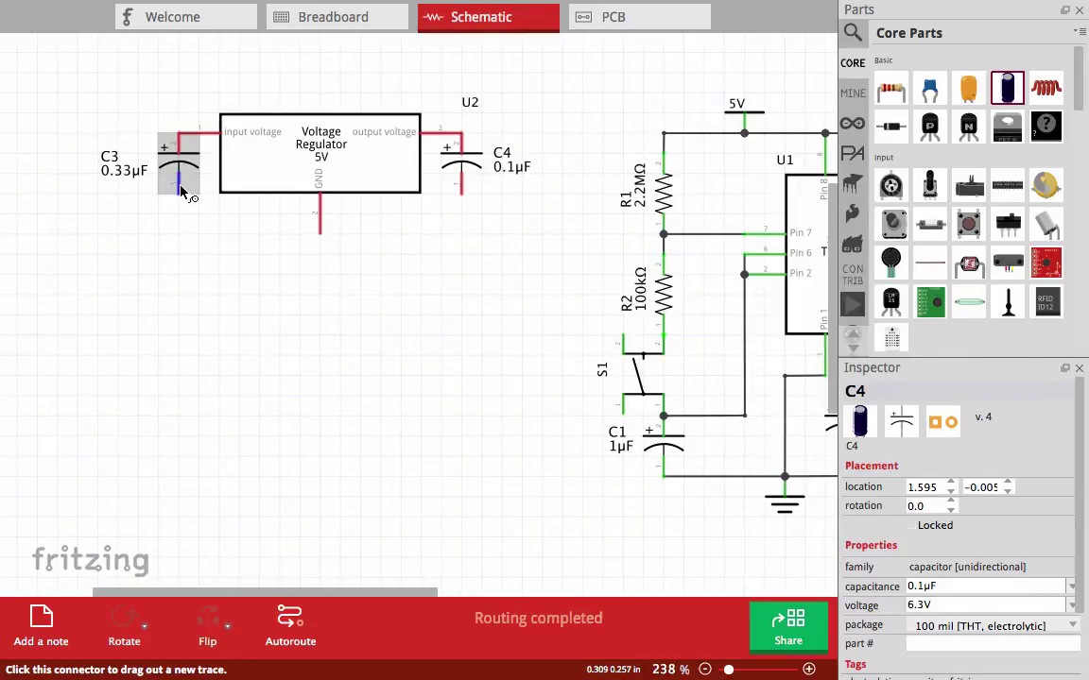
Step: Tie C4's lower pin to U2's GND junction and square off the C3–GND wire
{"action": "left_click_drag", "start_coordinate": [189, 197], "coordinate": [319, 233]}
{"action": "left_click", "coordinate": [145, 243]}
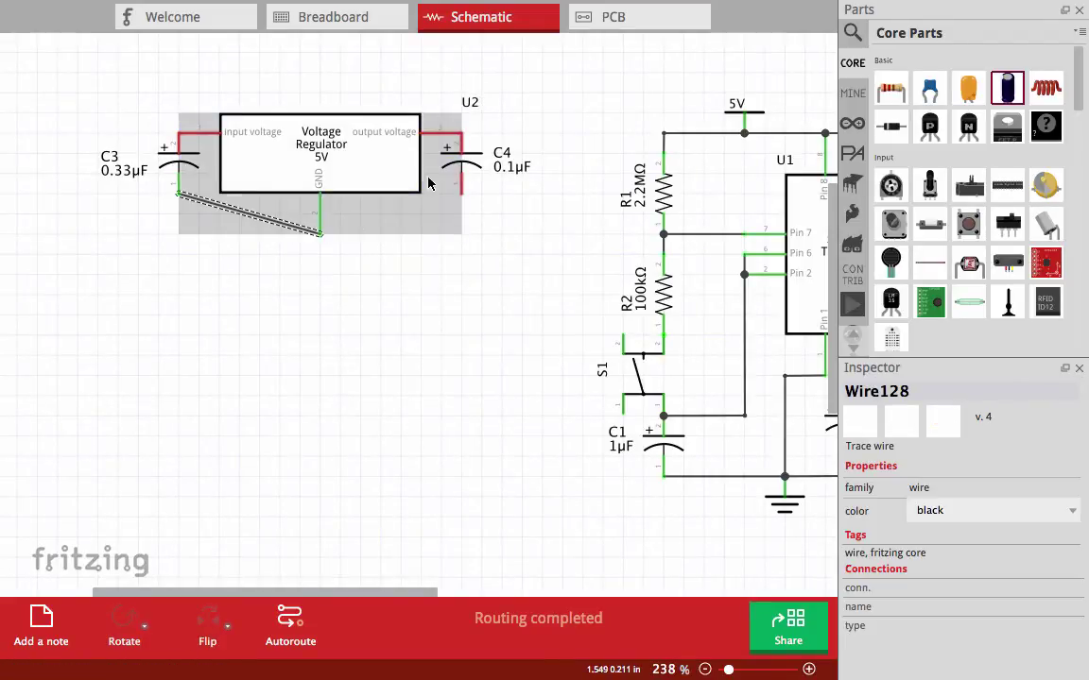
{"action": "left_click_drag", "start_coordinate": [461, 193], "coordinate": [462, 236]}
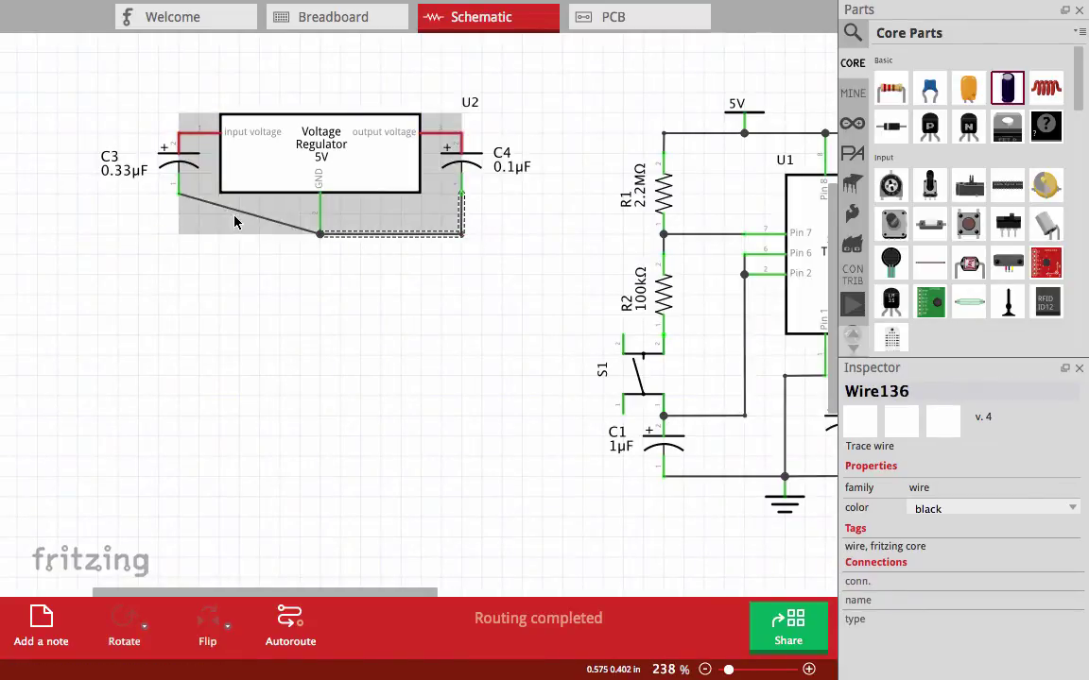
{"action": "left_click_drag", "start_coordinate": [236, 222], "coordinate": [178, 235]}
{"action": "left_click", "coordinate": [260, 318]}
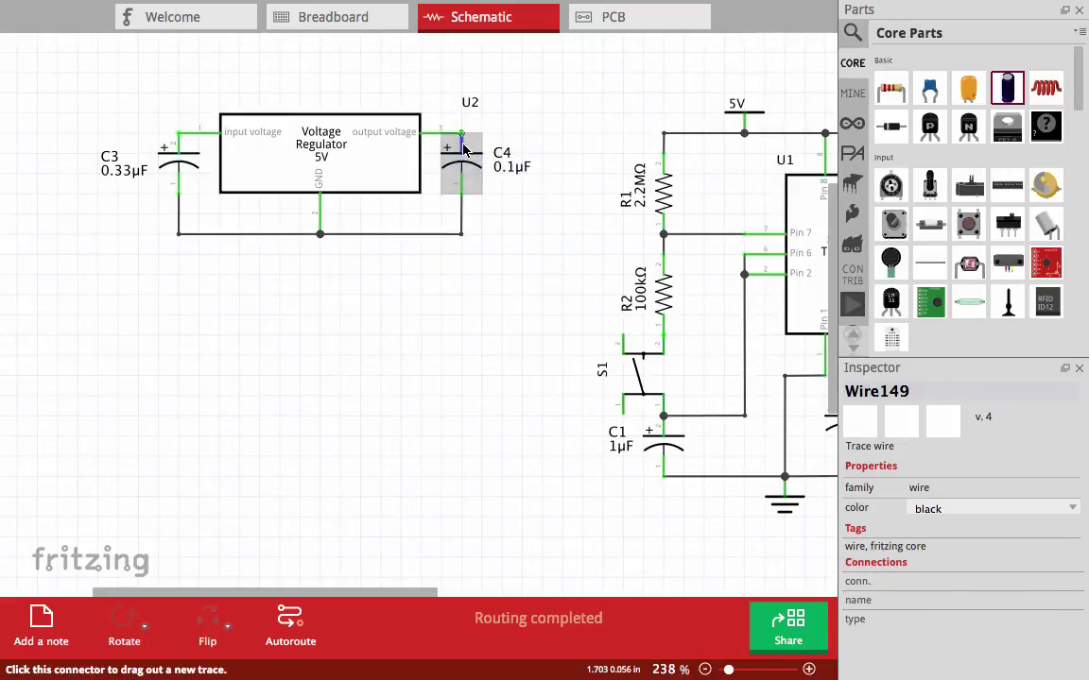
{"action": "left_click", "coordinate": [326, 156]}
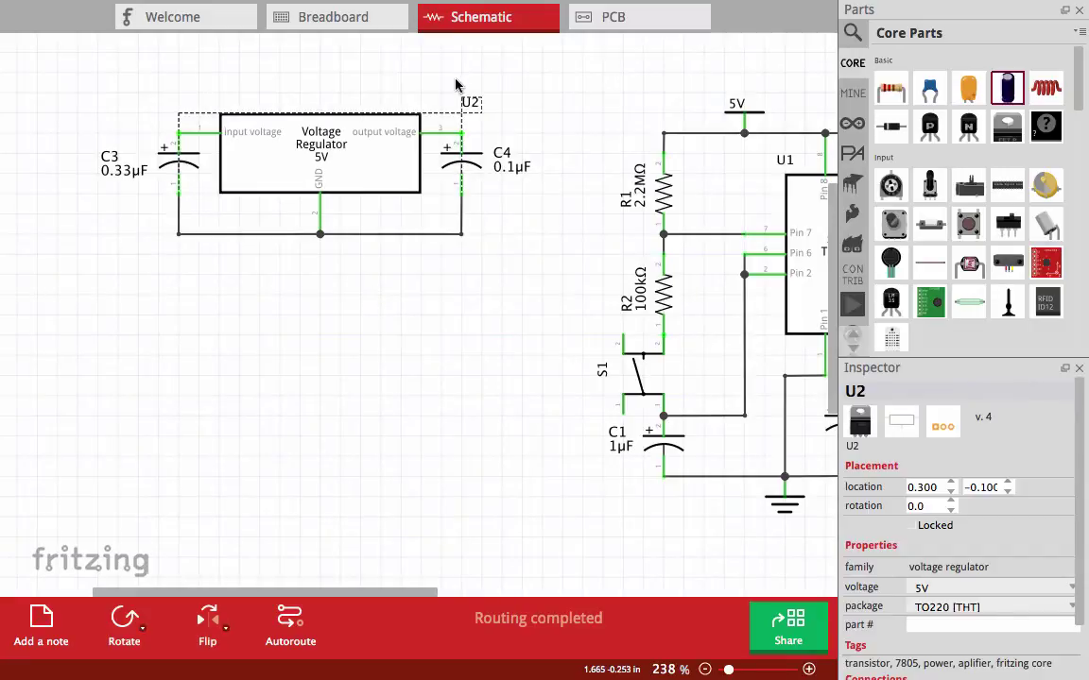
Step: Move U2's label above the regulator and wire U2's output to R1's top pin
{"action": "left_click_drag", "start_coordinate": [477, 104], "coordinate": [398, 104]}
{"action": "left_click", "coordinate": [383, 332]}
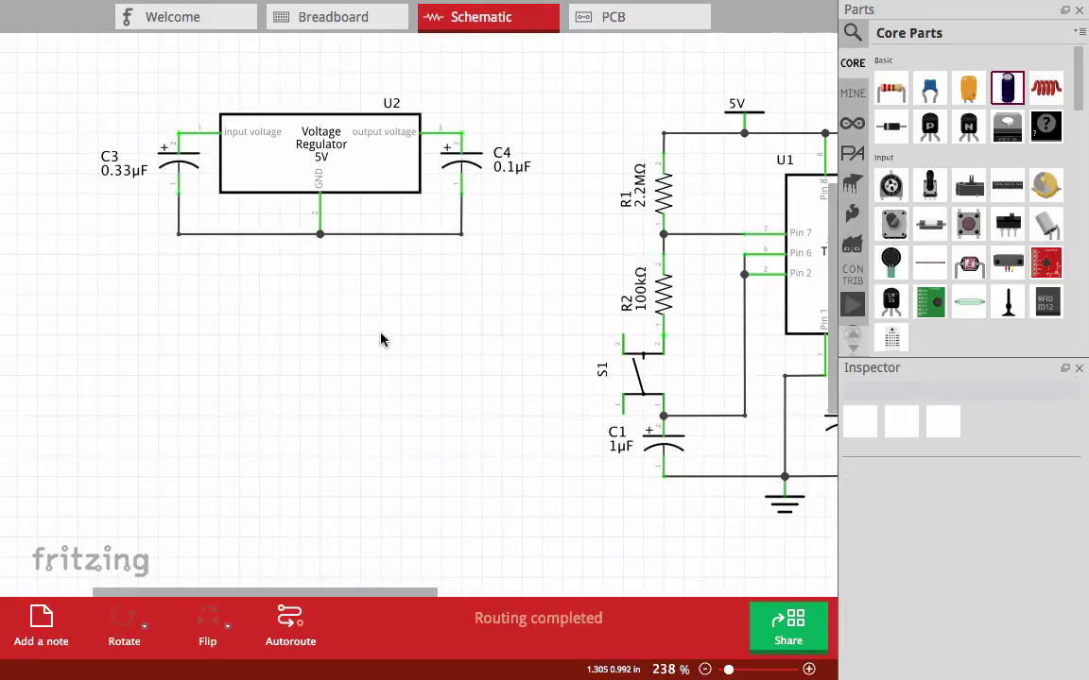
{"action": "left_click_drag", "start_coordinate": [430, 342], "coordinate": [252, 348]}
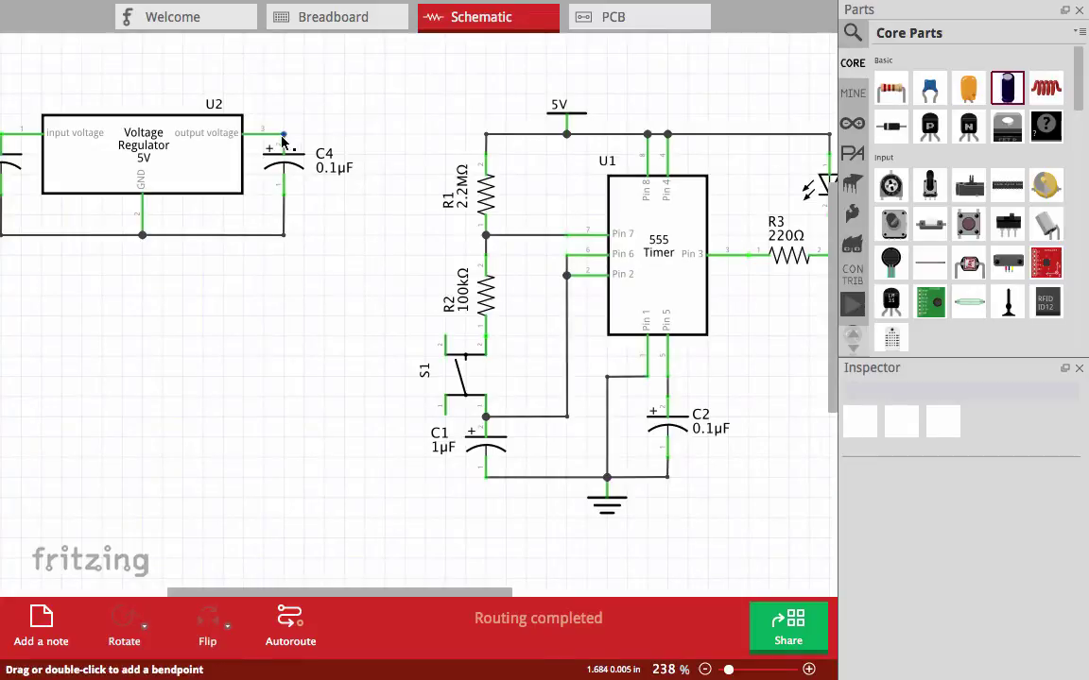
{"action": "mouse_move", "coordinate": [272, 133]}
{"action": "left_mouse_down"}
{"action": "mouse_move", "coordinate": [503, 141]}
{"action": "mouse_move", "coordinate": [486, 162]}
{"action": "left_mouse_up"}
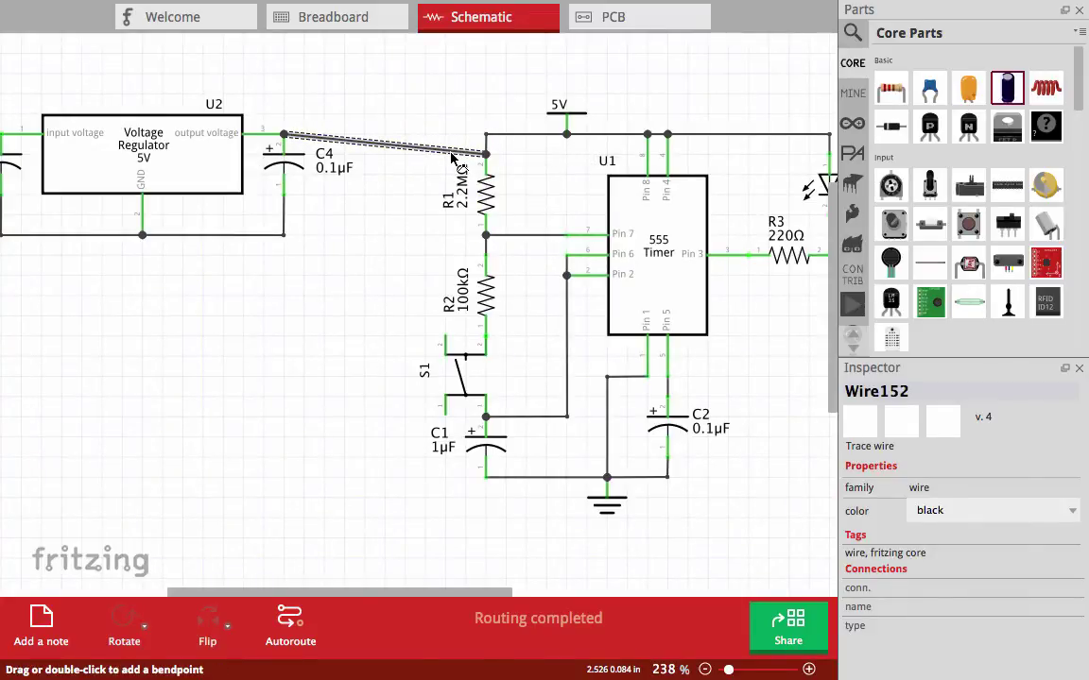
{"action": "left_click_drag", "start_coordinate": [396, 144], "coordinate": [440, 139]}
{"action": "left_click", "coordinate": [171, 289]}
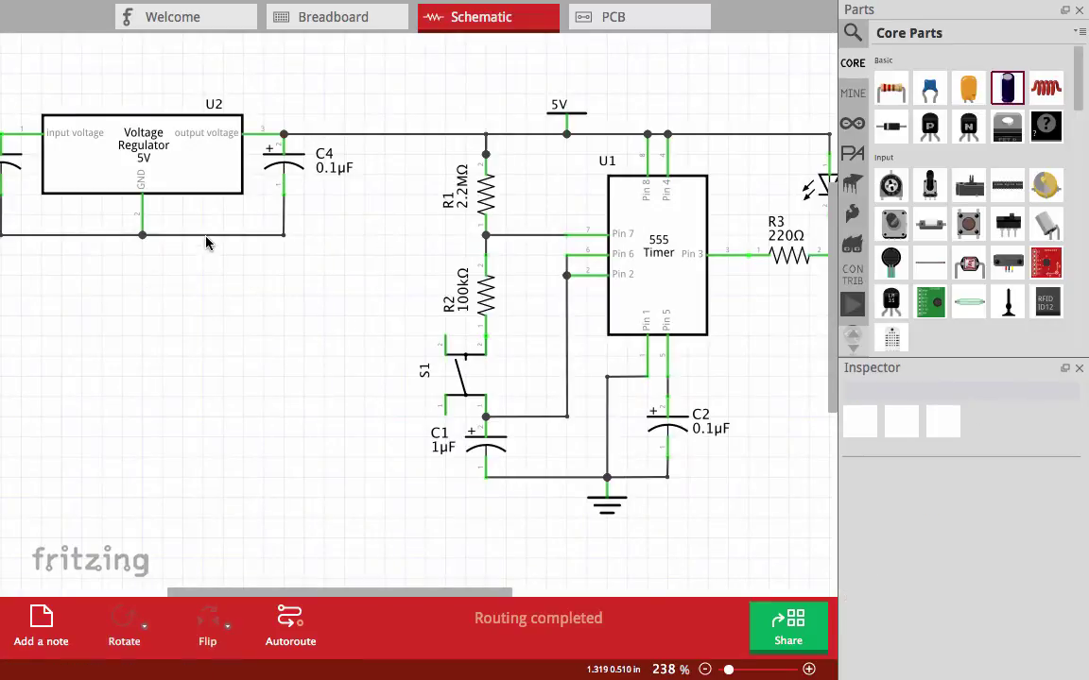
Step: Wire U2's GND pin to C1's ground line along the bottom
{"action": "mouse_move", "coordinate": [142, 224]}
{"action": "left_mouse_down"}
{"action": "mouse_move", "coordinate": [291, 473]}
{"action": "mouse_move", "coordinate": [543, 514]}
{"action": "mouse_move", "coordinate": [501, 504]}
{"action": "mouse_move", "coordinate": [488, 467]}
{"action": "mouse_move", "coordinate": [484, 477]}
{"action": "left_mouse_up"}
{"action": "mouse_move", "coordinate": [367, 397]}
{"action": "left_mouse_down"}
{"action": "mouse_move", "coordinate": [365, 420]}
{"action": "mouse_move", "coordinate": [165, 460]}
{"action": "mouse_move", "coordinate": [143, 477]}
{"action": "left_mouse_up"}
{"action": "left_click", "coordinate": [247, 548]}
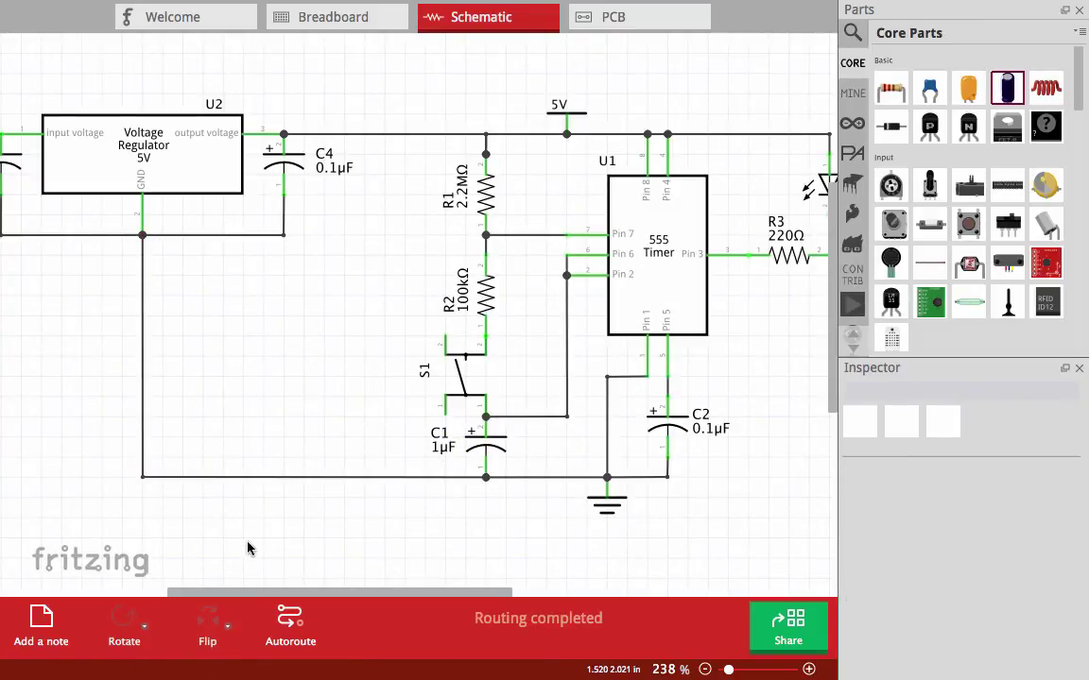
Step: Delete the regulator-to-R1 wire and U2's direct ground wire to C1
{"action": "left_click_drag", "start_coordinate": [215, 369], "coordinate": [286, 370]}
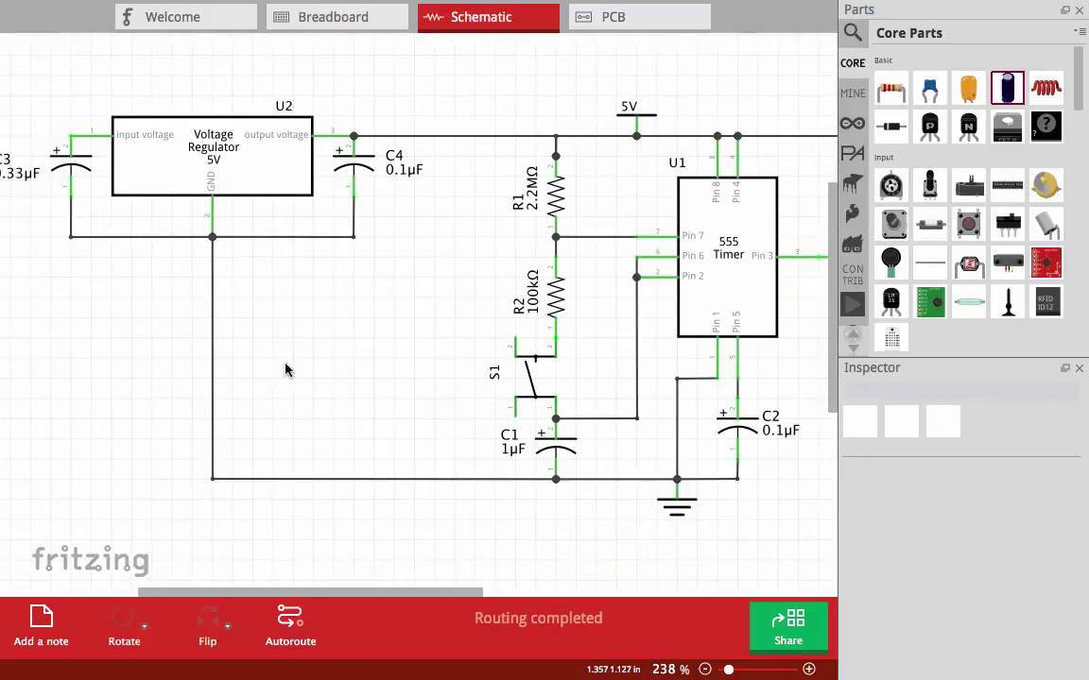
{"action": "left_click", "coordinate": [475, 137]}
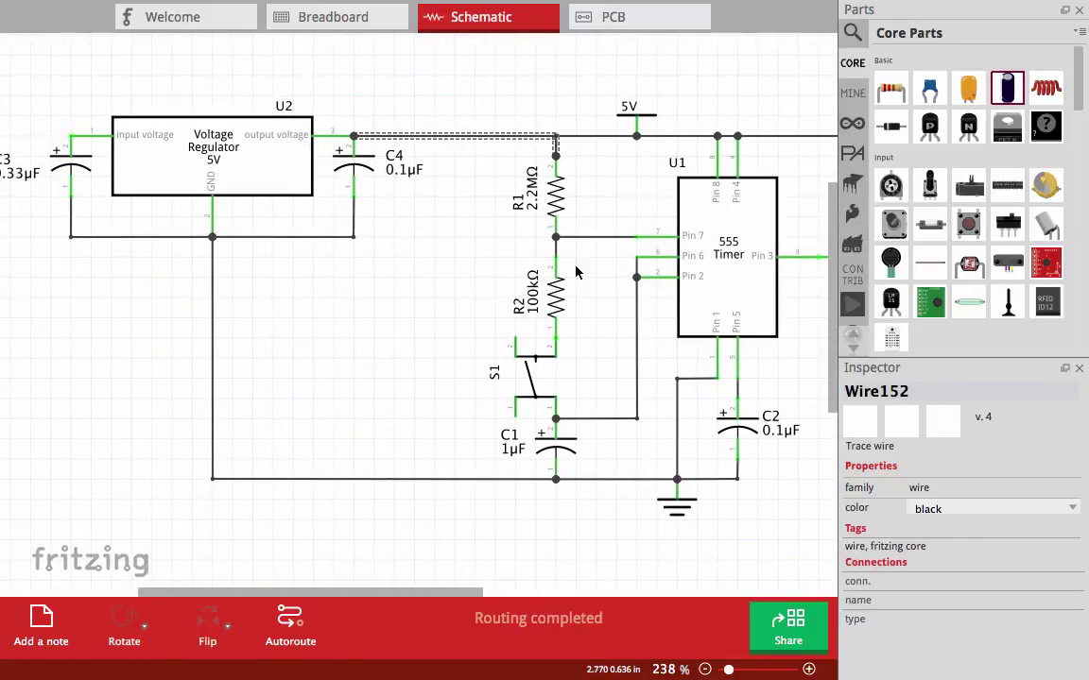
{"action": "key", "text": "Delete"}
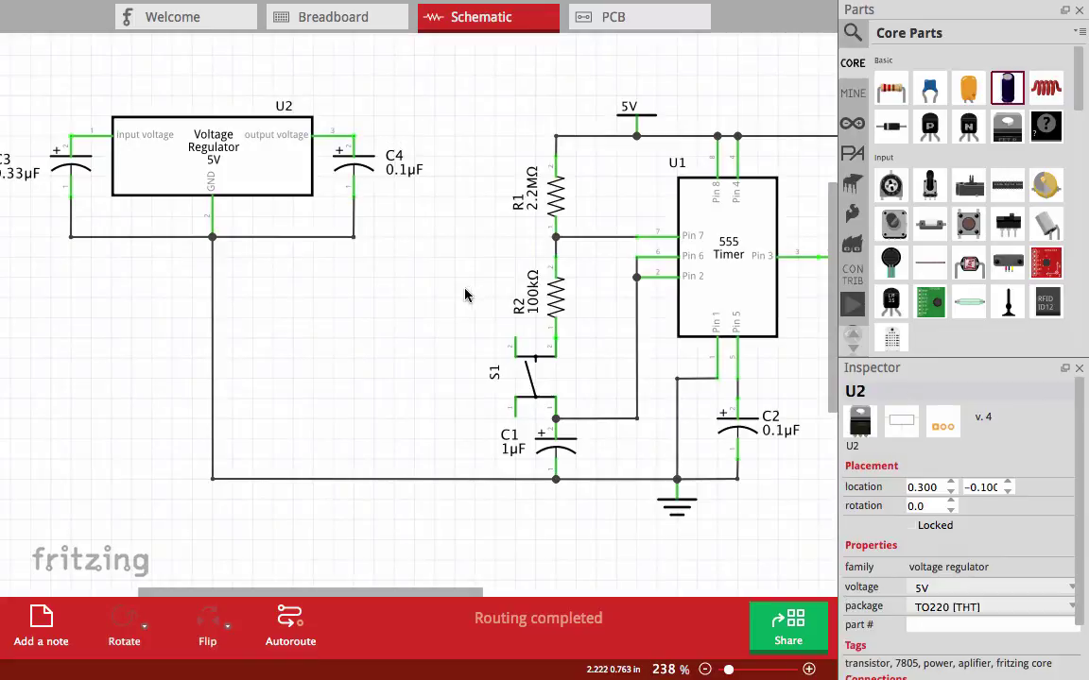
{"action": "left_click", "coordinate": [213, 334]}
{"action": "key", "text": "Delete"}
Step: Place a Ground symbol below U2 and wire U2's GND pin to it
{"action": "left_click_drag", "start_coordinate": [296, 338], "coordinate": [238, 356]}
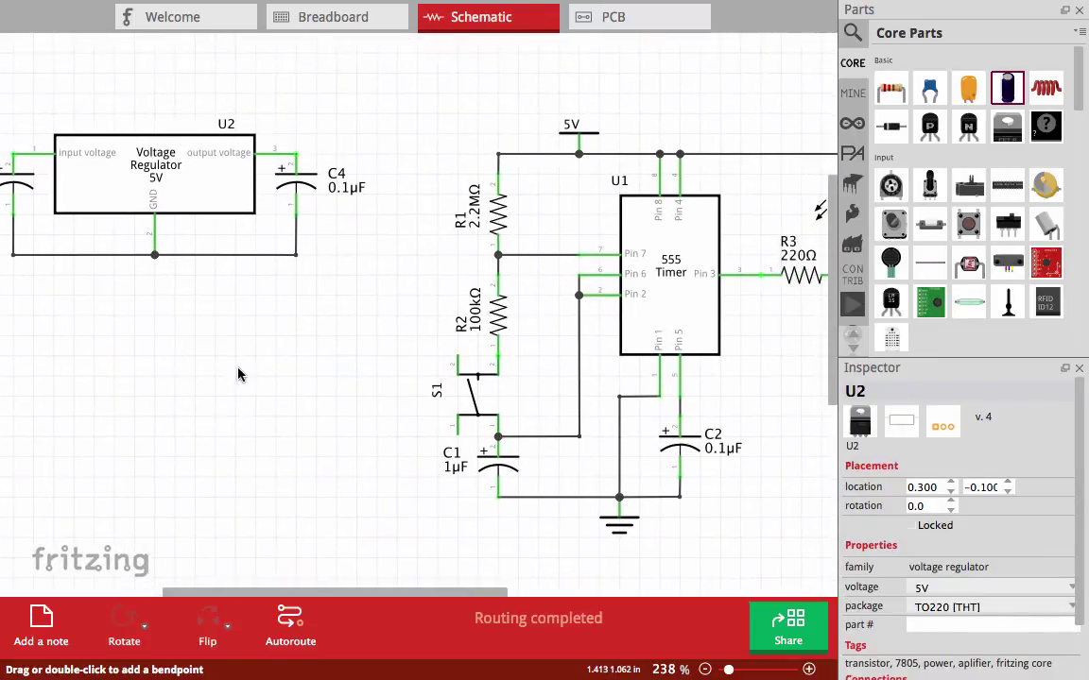
{"action": "scroll", "coordinate": [950, 217], "scroll_direction": "down", "scroll_amount": 10}
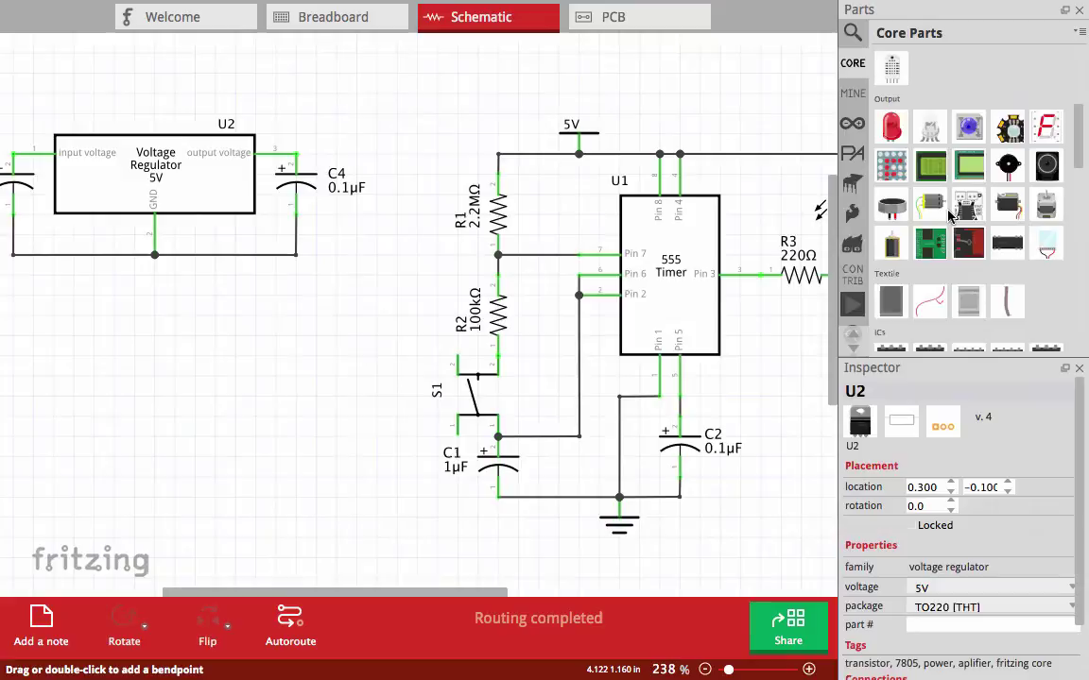
{"action": "scroll", "coordinate": [950, 217], "scroll_direction": "down", "scroll_amount": 8}
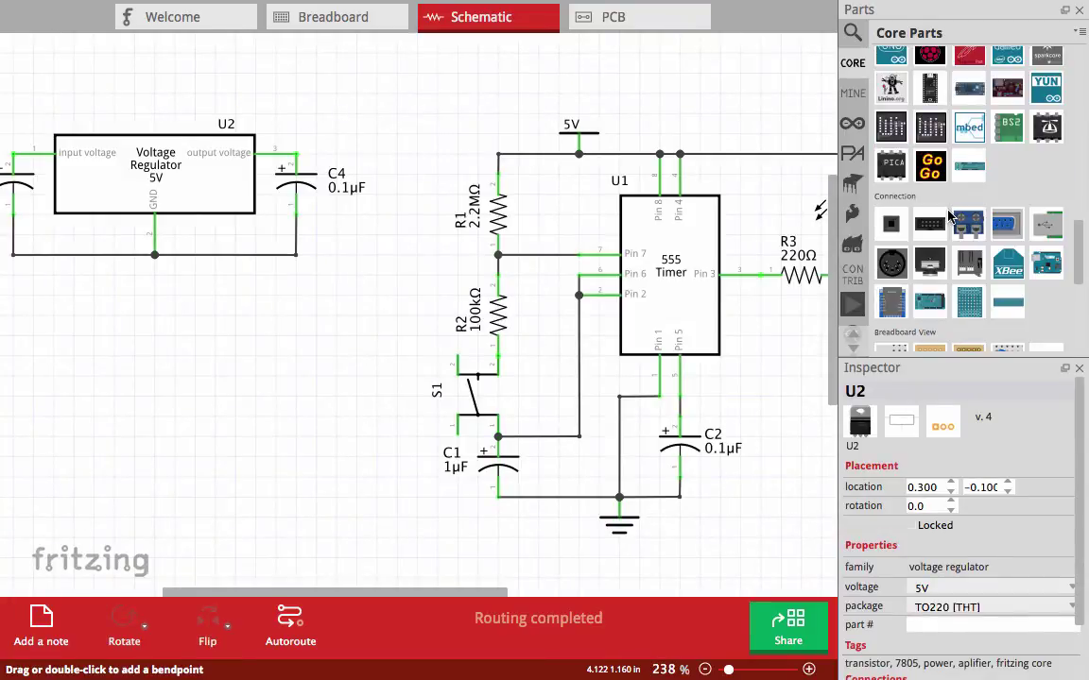
{"action": "left_click_drag", "start_coordinate": [892, 231], "coordinate": [158, 285]}
{"action": "left_click", "coordinate": [223, 304]}
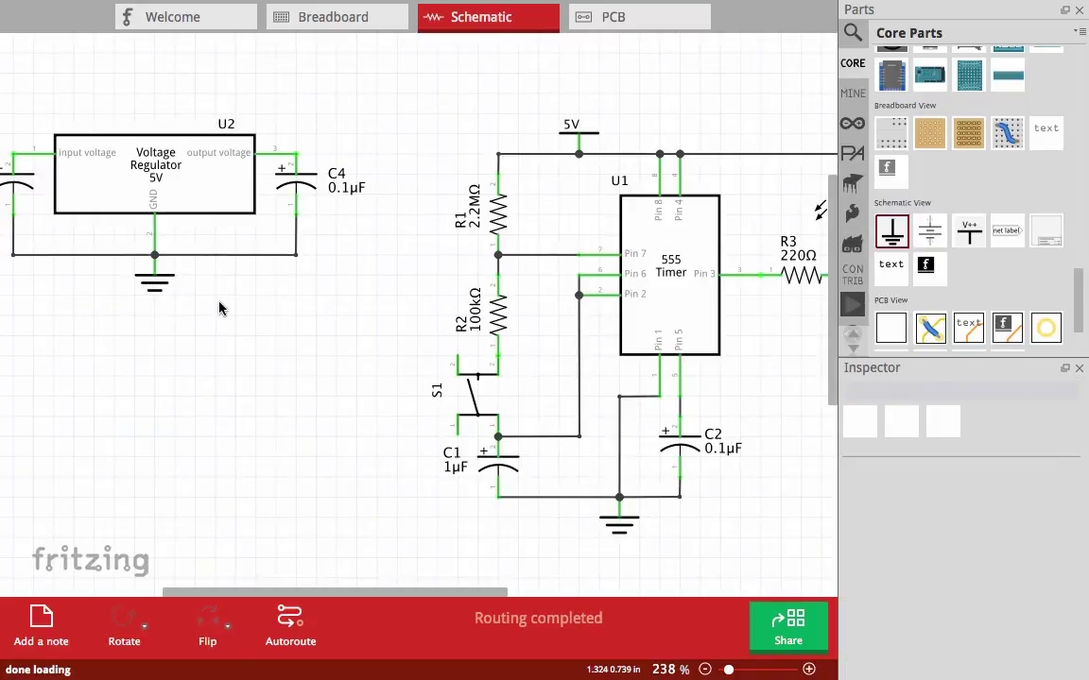
{"action": "left_click_drag", "start_coordinate": [158, 286], "coordinate": [158, 304]}
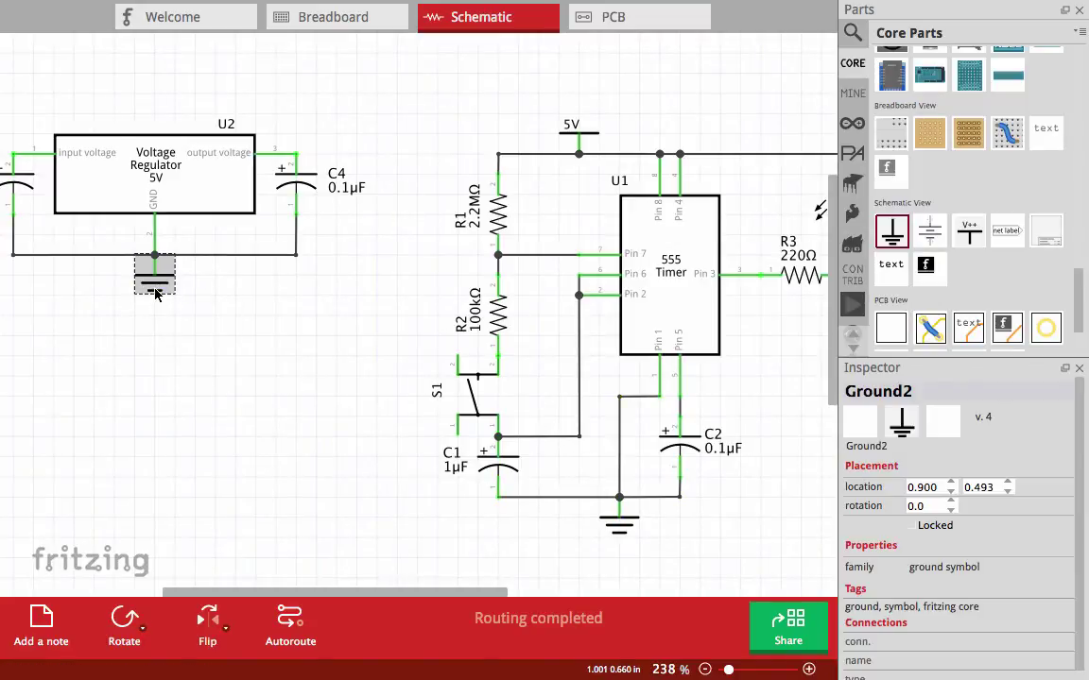
{"action": "left_click_drag", "start_coordinate": [155, 248], "coordinate": [154, 284]}
{"action": "left_click", "coordinate": [200, 315]}
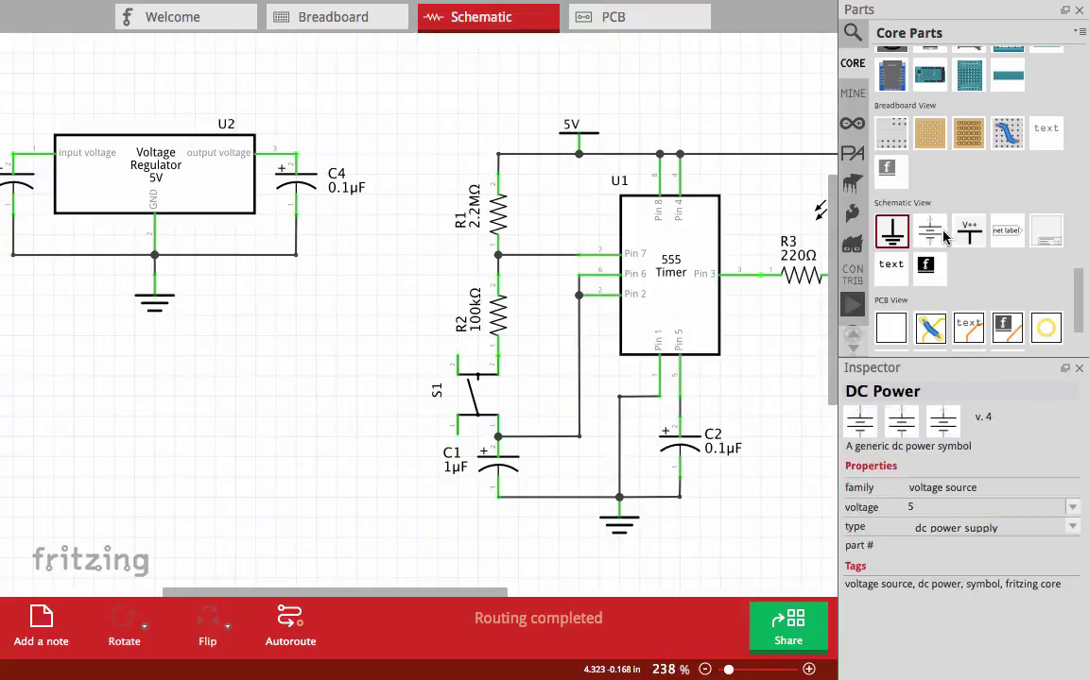
Step: Place a 5V power label beside U2 and wire the regulator output to it
{"action": "left_click", "coordinate": [968, 234]}
{"action": "left_click_drag", "start_coordinate": [969, 235], "coordinate": [360, 166]}
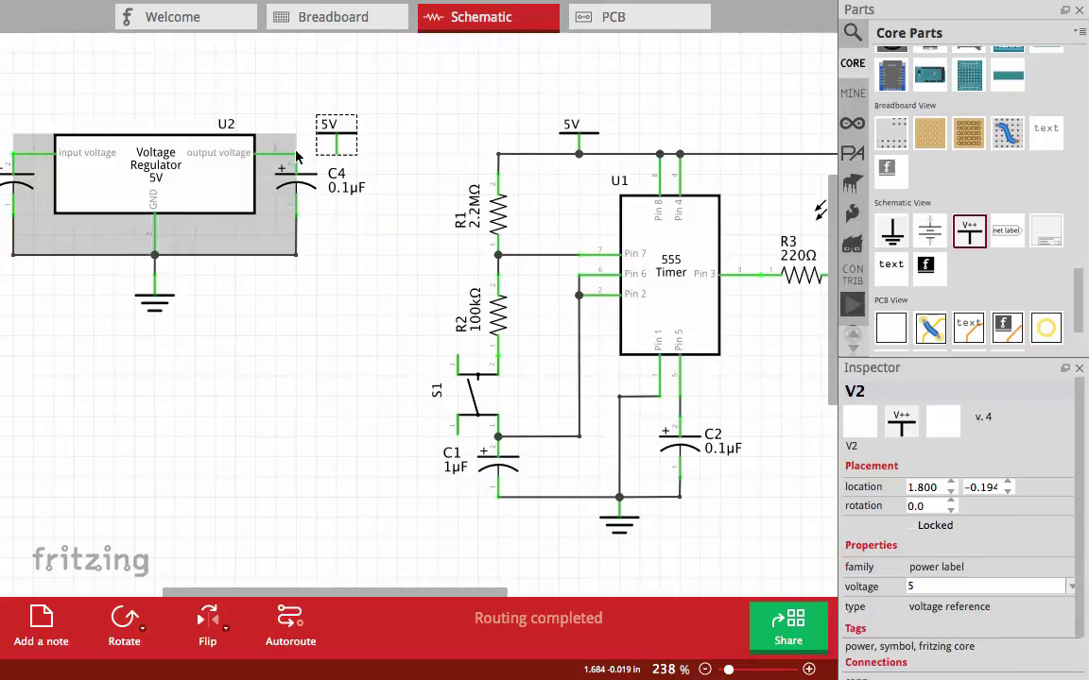
{"action": "left_click_drag", "start_coordinate": [289, 163], "coordinate": [335, 151]}
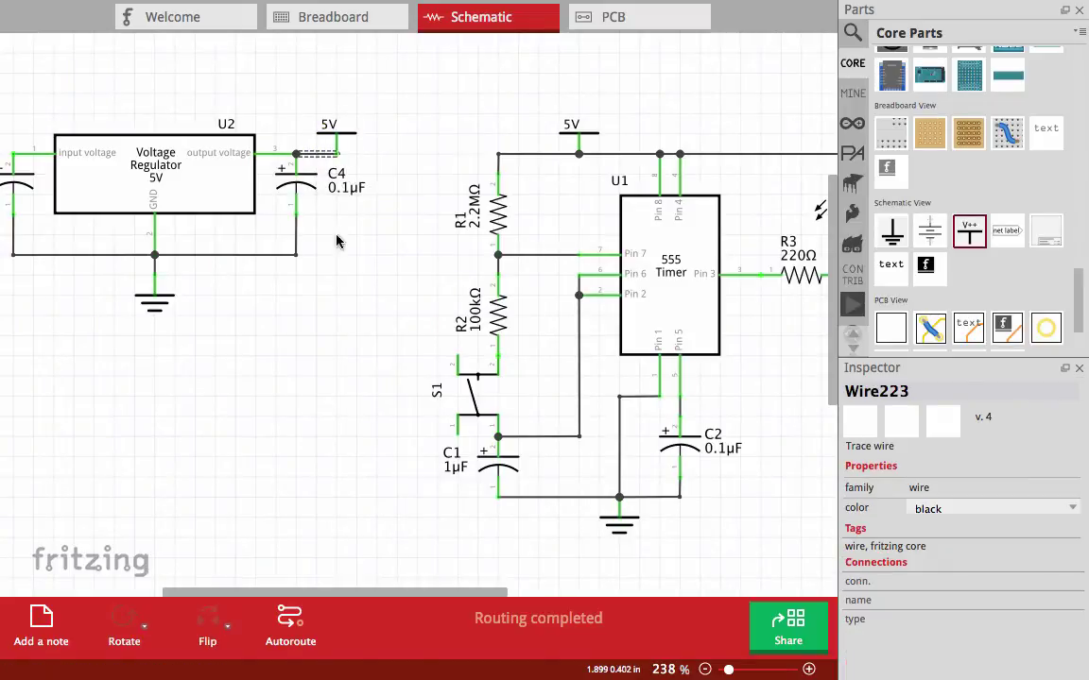
{"action": "left_click", "coordinate": [321, 284]}
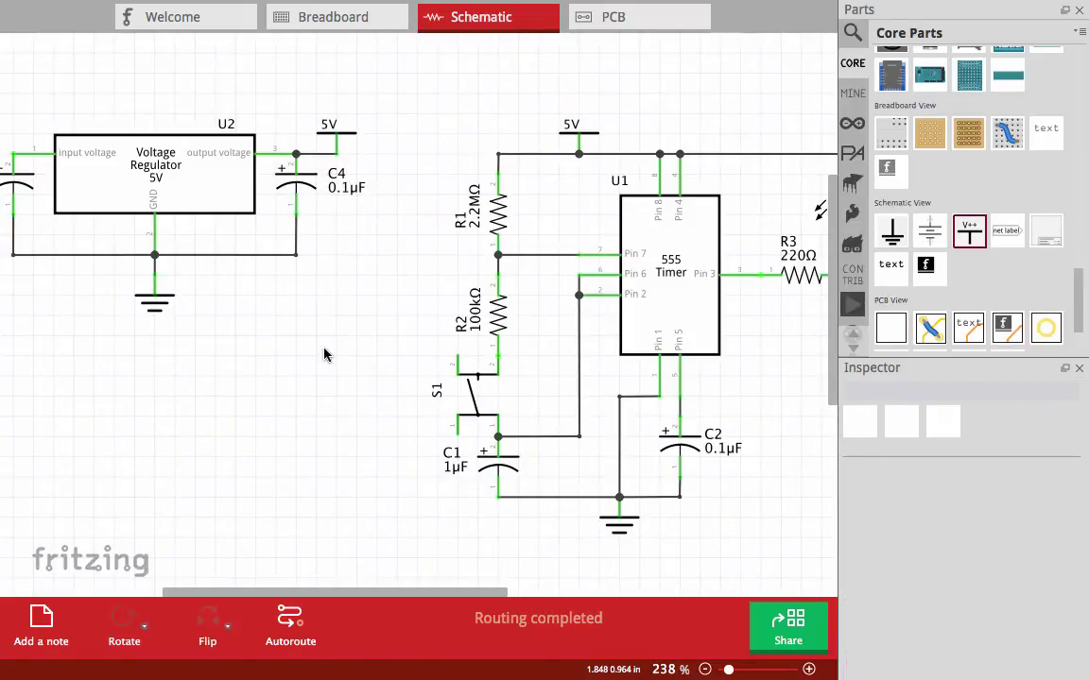
Step: Pan the schematic right to free empty space left of the regulator stage
{"action": "scroll", "coordinate": [324, 354], "scroll_direction": "down", "scroll_amount": 4, "text": "ctrl"}
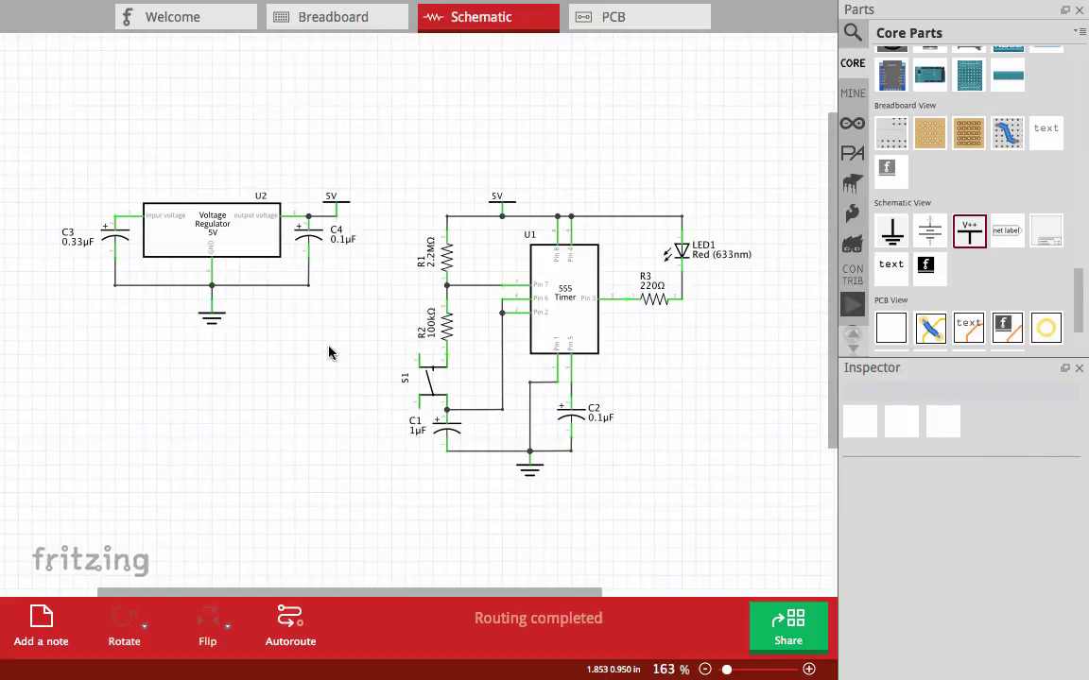
{"action": "scroll", "coordinate": [317, 369], "scroll_direction": "up", "scroll_amount": 2, "text": "ctrl"}
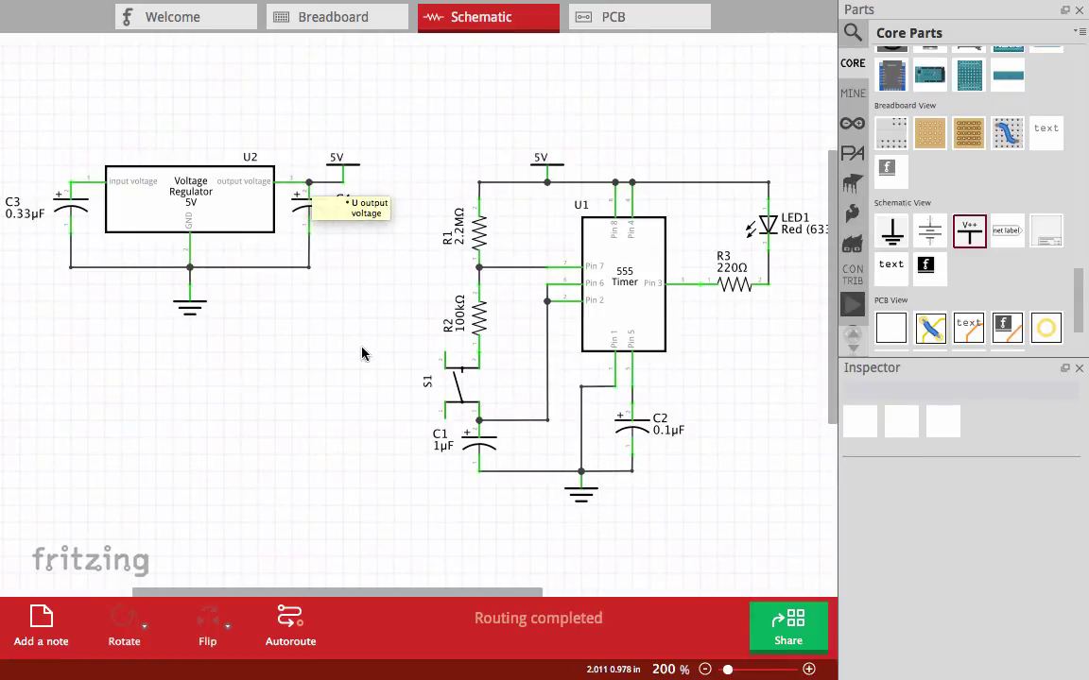
{"action": "scroll", "coordinate": [362, 351], "scroll_direction": "down", "scroll_amount": 3, "text": "ctrl"}
{"action": "scroll", "coordinate": [357, 342], "scroll_direction": "up", "scroll_amount": 3, "text": "ctrl"}
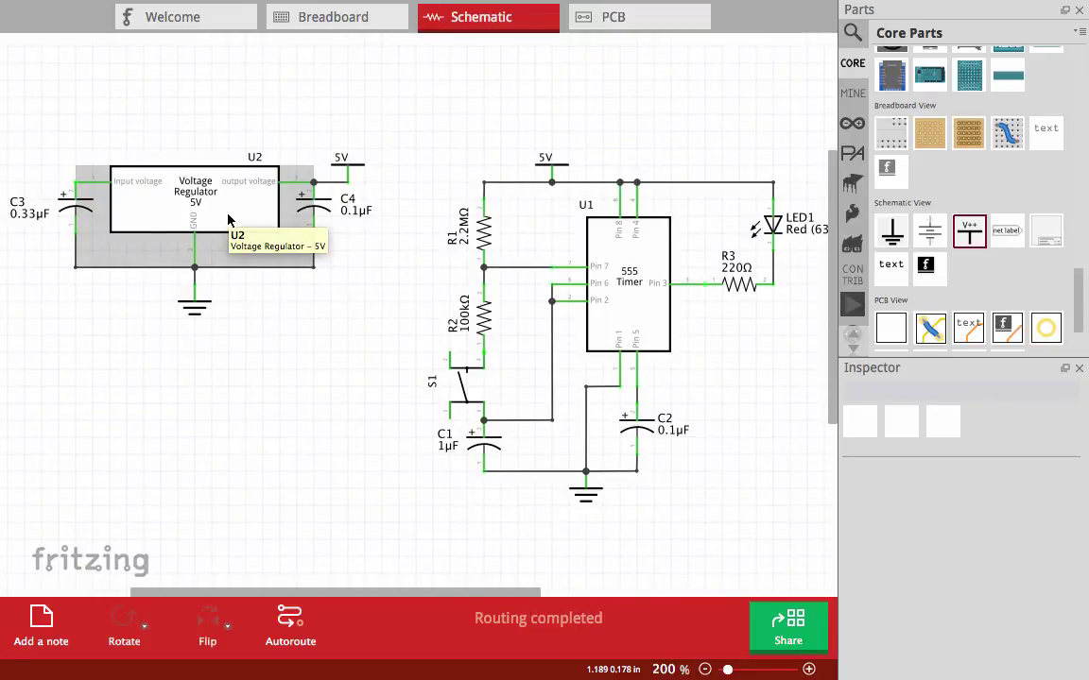
{"action": "scroll", "coordinate": [288, 418], "scroll_direction": "down", "scroll_amount": 1, "text": "ctrl"}
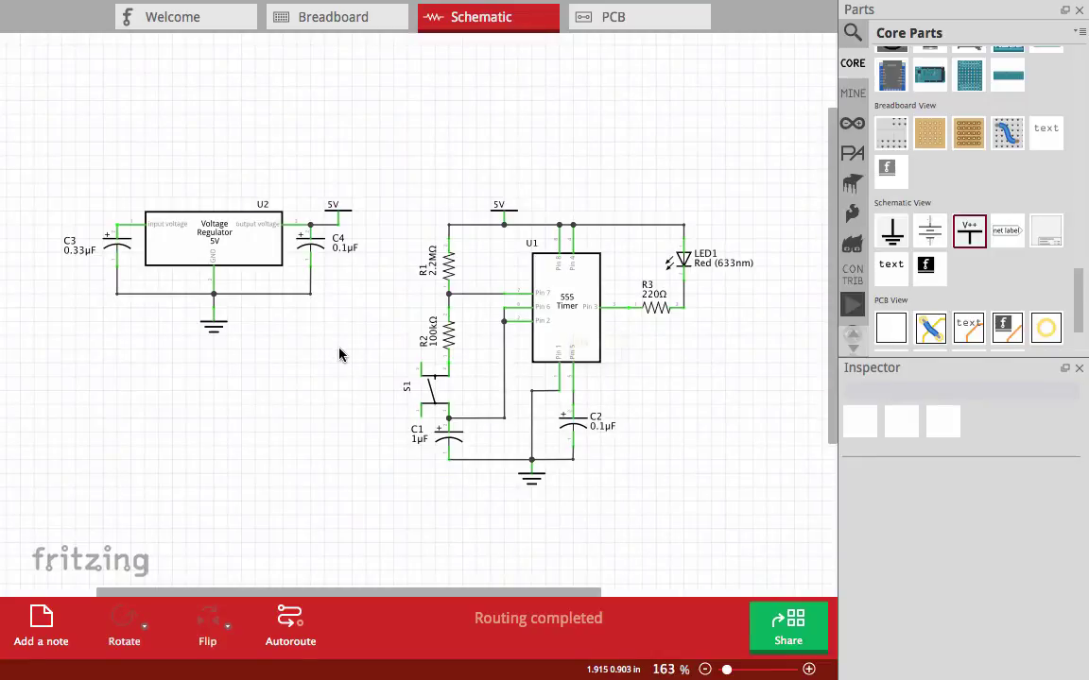
{"action": "scroll", "coordinate": [327, 385], "scroll_direction": "up", "scroll_amount": 1}
{"action": "scroll", "coordinate": [327, 384], "scroll_direction": "down", "scroll_amount": 3}
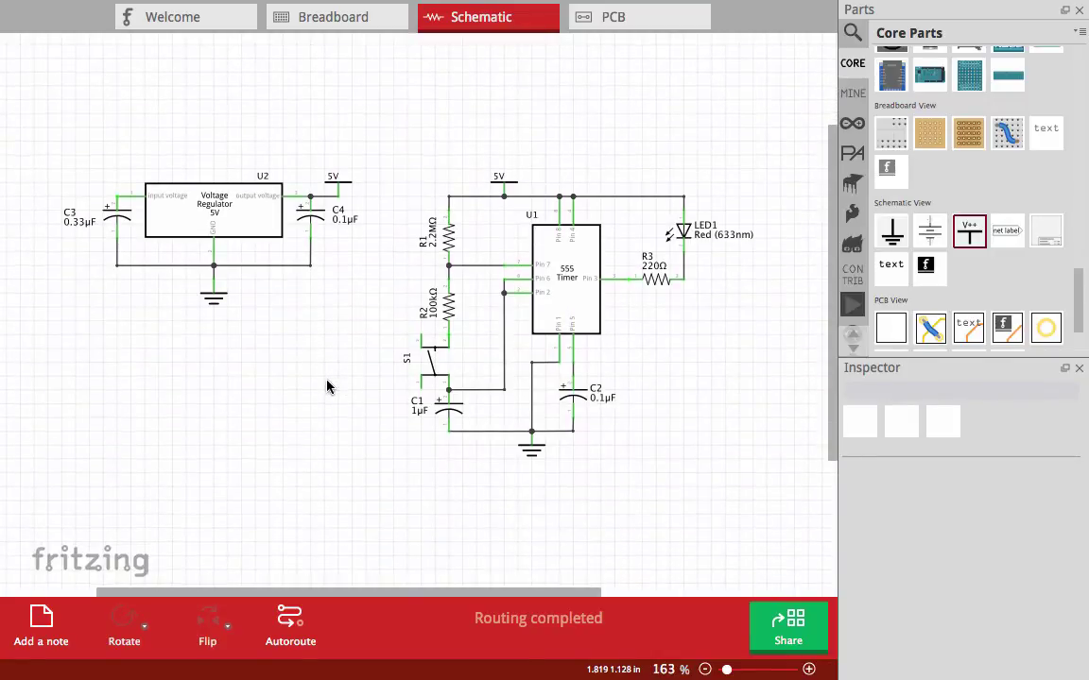
{"action": "scroll", "coordinate": [327, 366], "scroll_direction": "up", "scroll_amount": 2, "text": "ctrl"}
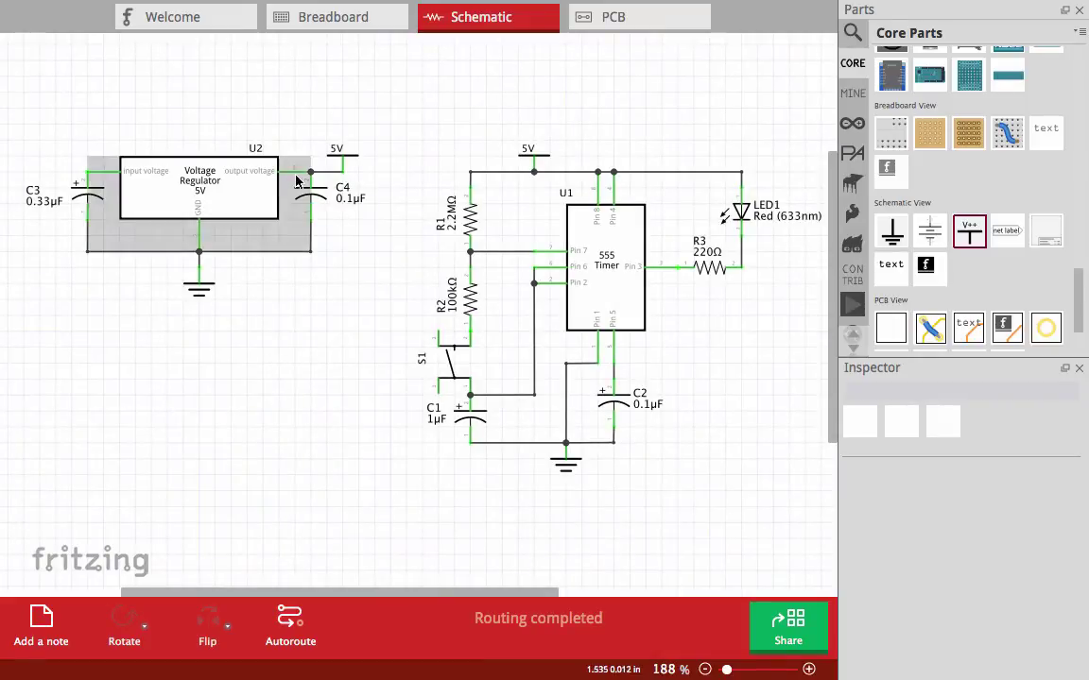
{"action": "left_click_drag", "start_coordinate": [151, 413], "coordinate": [310, 408]}
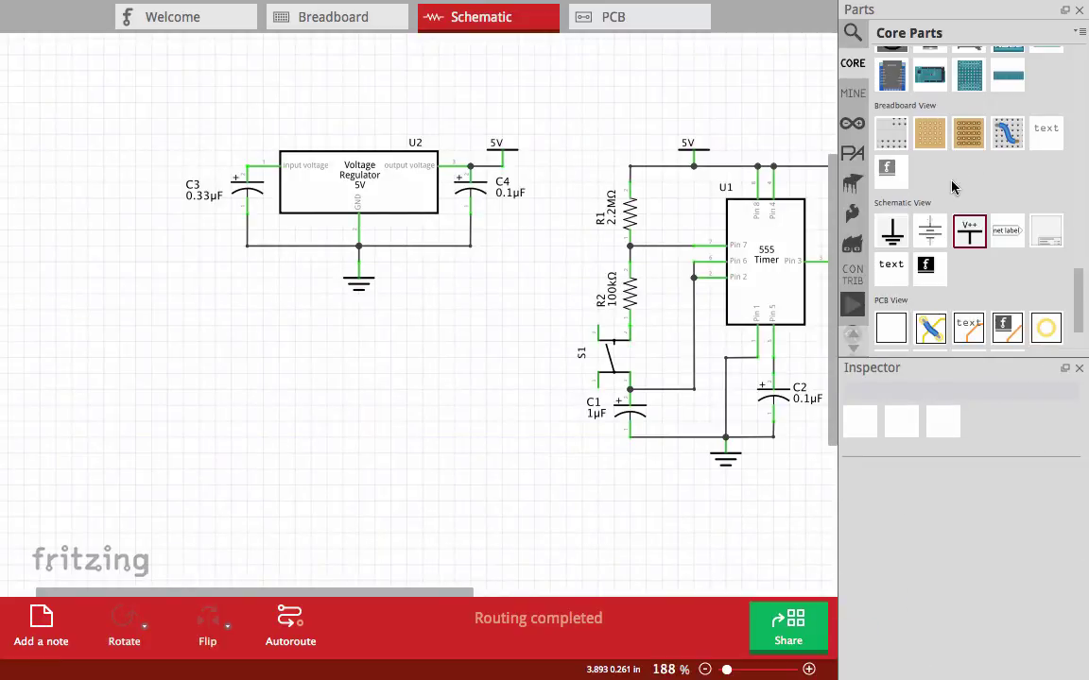
Step: Place a Battery from Core Parts on the schematic left of C3
{"action": "scroll", "coordinate": [952, 183], "scroll_direction": "up", "scroll_amount": 4}
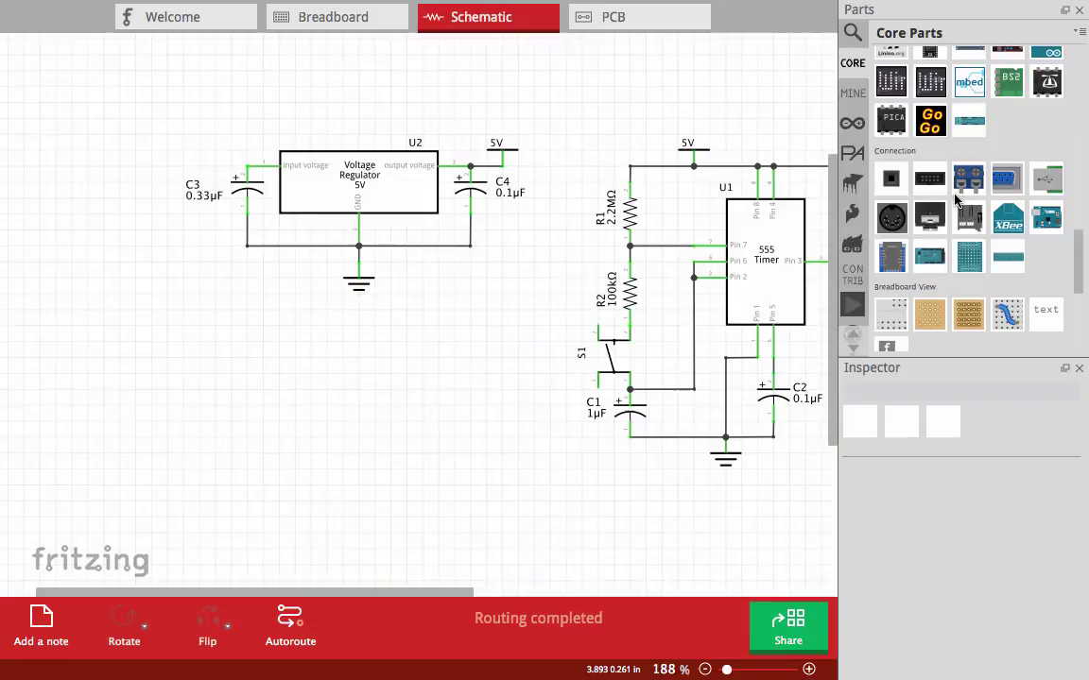
{"action": "scroll", "coordinate": [955, 199], "scroll_direction": "up", "scroll_amount": 3}
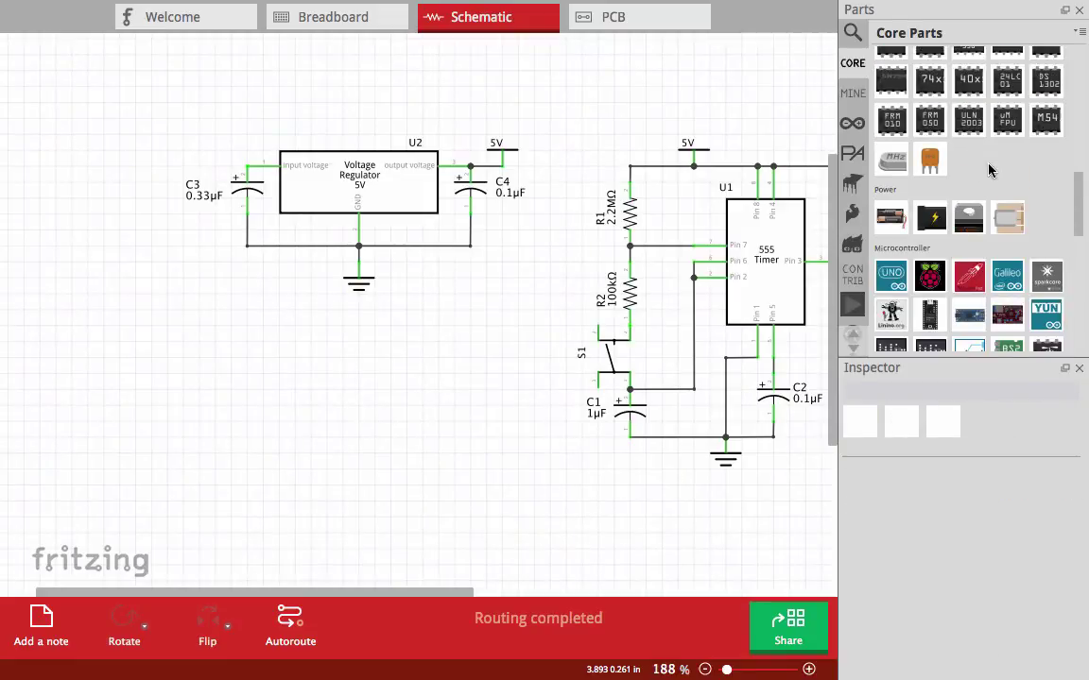
{"action": "mouse_move", "coordinate": [931, 220]}
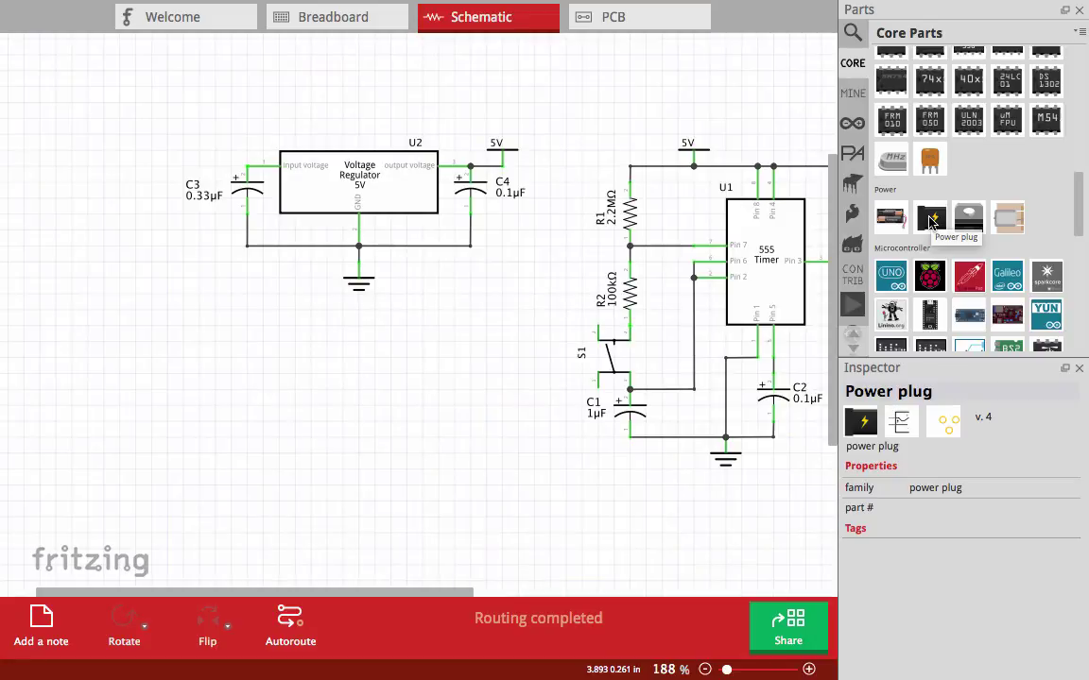
{"action": "left_click", "coordinate": [892, 220]}
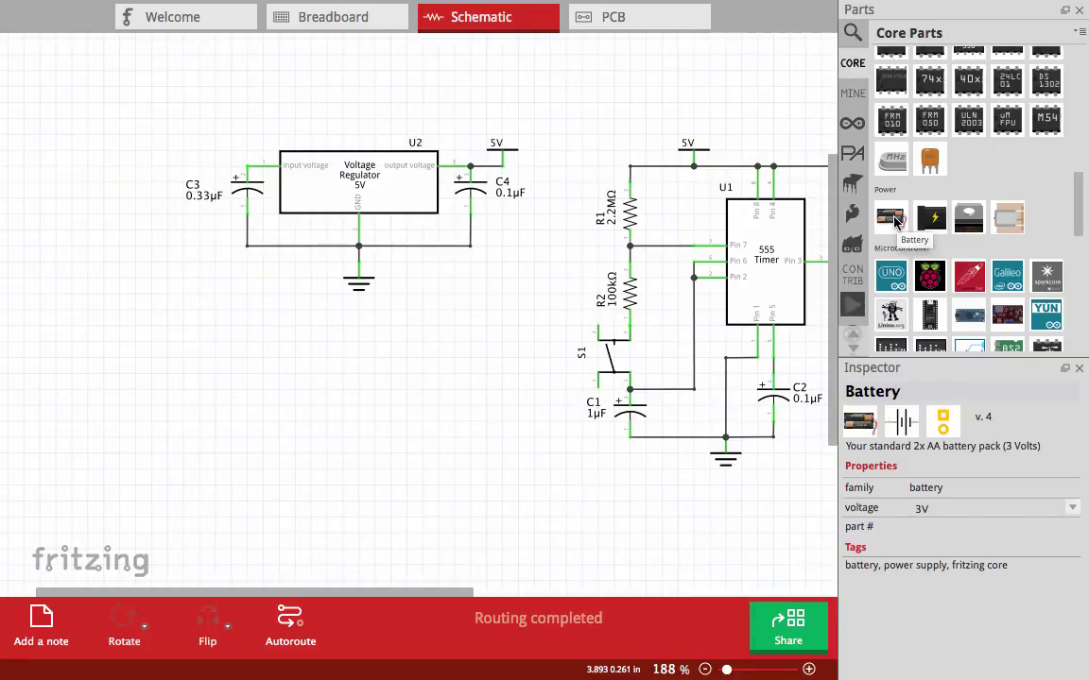
{"action": "left_click_drag", "start_coordinate": [895, 221], "coordinate": [110, 218]}
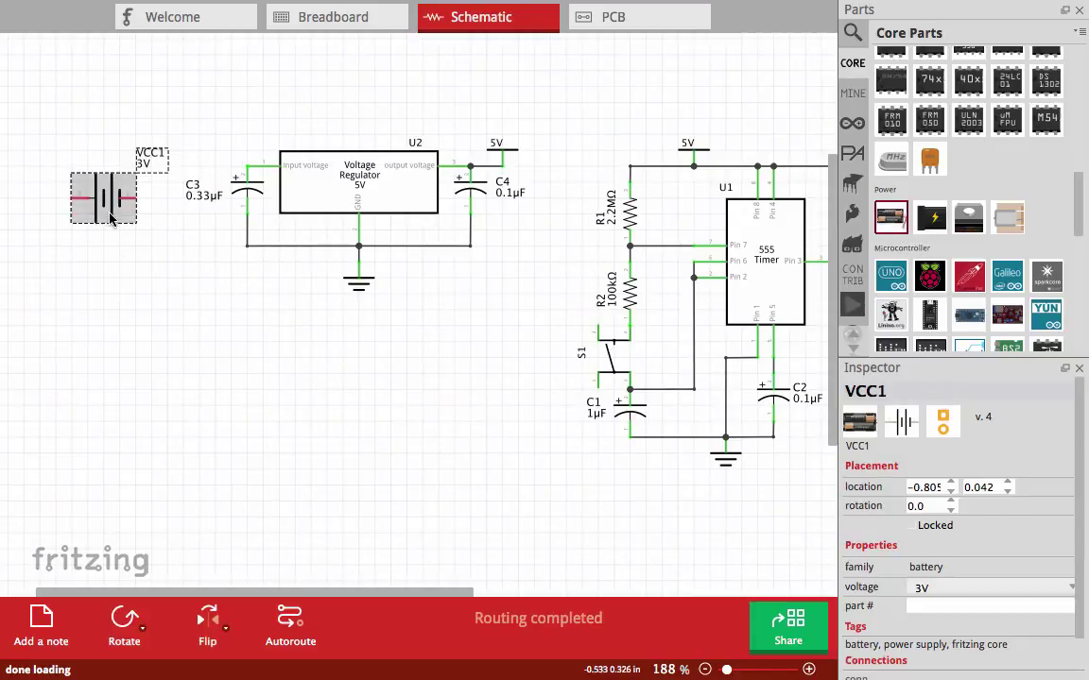
Step: Rotate battery VCC1 to 90 degrees and reposition its VCC1 label
{"action": "left_click", "coordinate": [113, 623]}
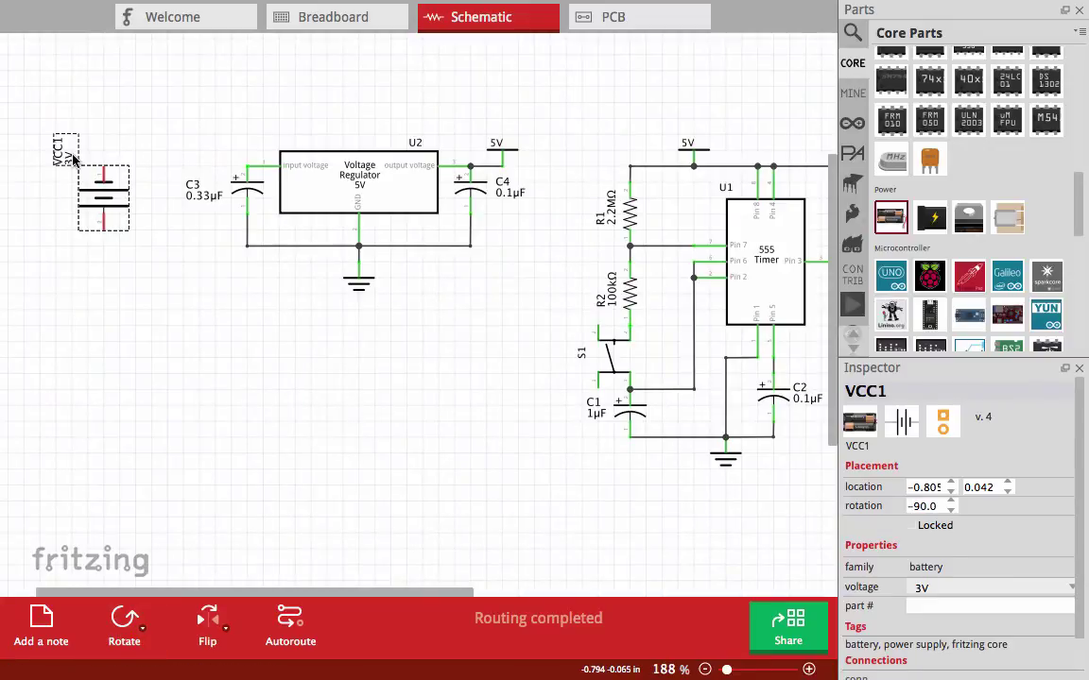
{"action": "left_click_drag", "start_coordinate": [73, 159], "coordinate": [63, 205]}
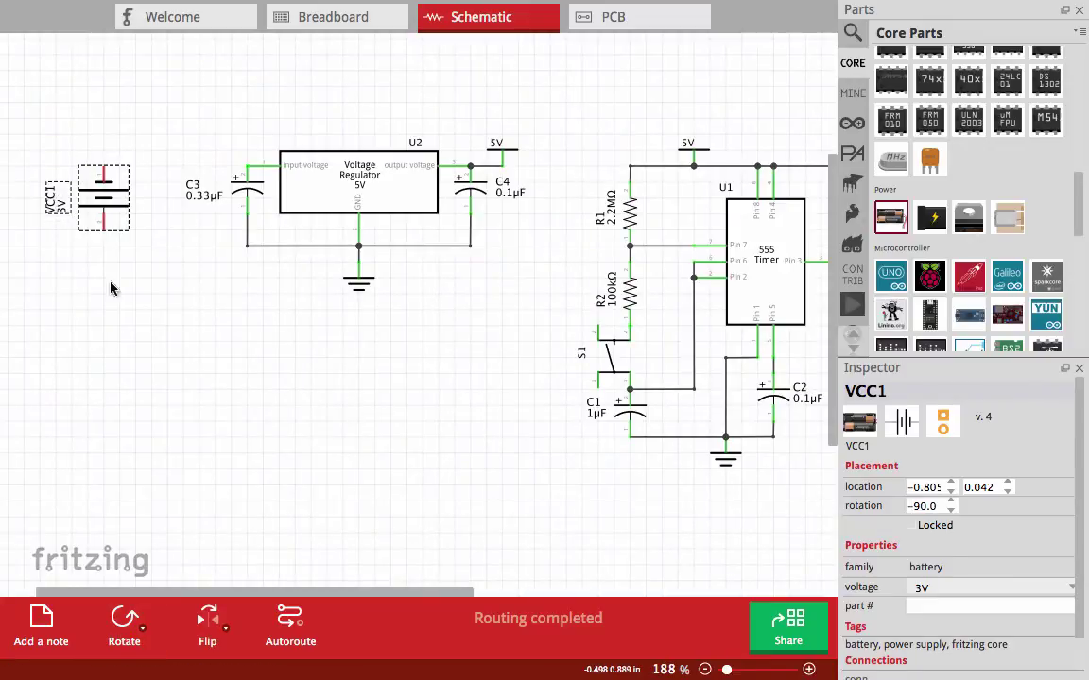
{"action": "left_click", "coordinate": [124, 631]}
{"action": "left_click", "coordinate": [123, 634]}
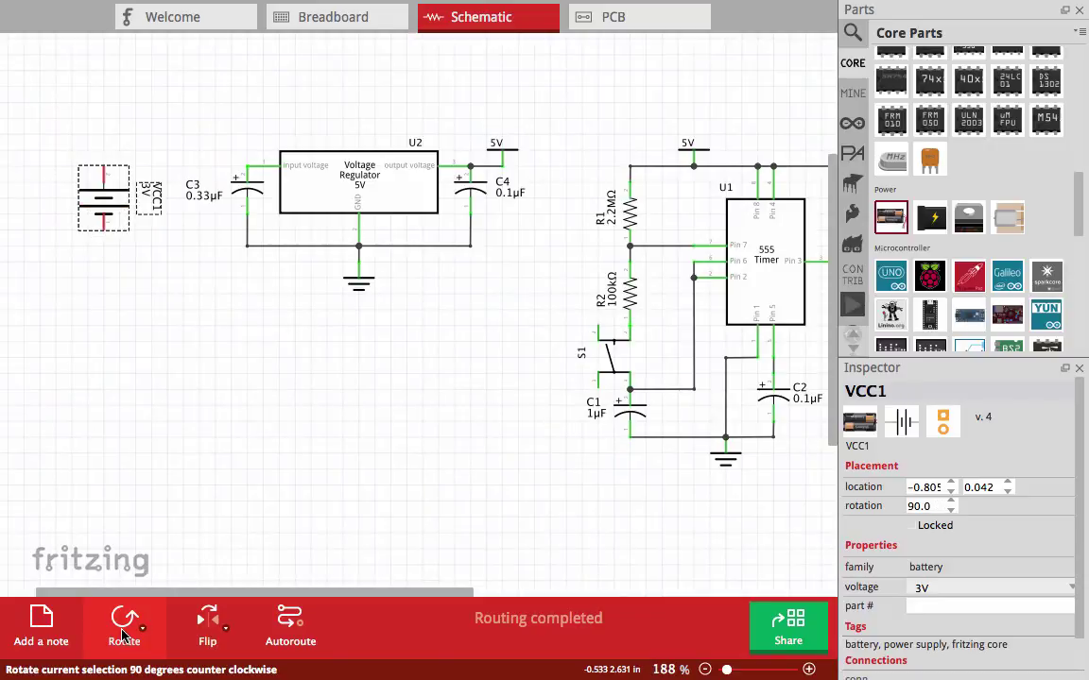
{"action": "left_click_drag", "start_coordinate": [143, 185], "coordinate": [250, 174]}
Step: Wire VCC1's bottom terminal to C3's ground side, routed under the battery
{"action": "left_click", "coordinate": [182, 317]}
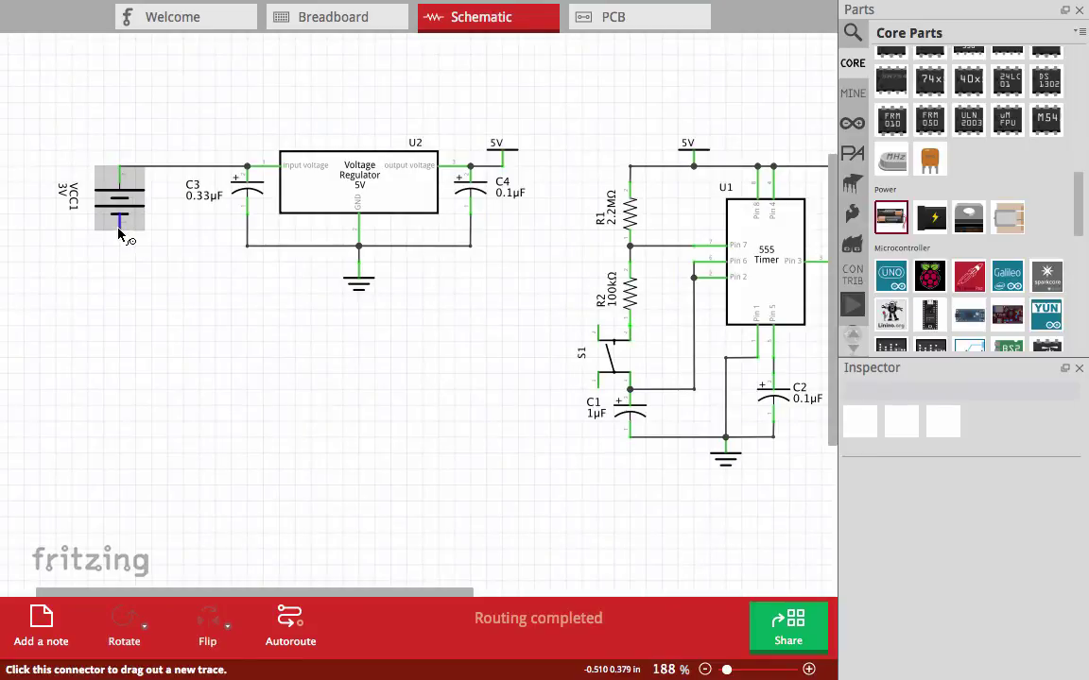
{"action": "left_click_drag", "start_coordinate": [119, 232], "coordinate": [247, 245]}
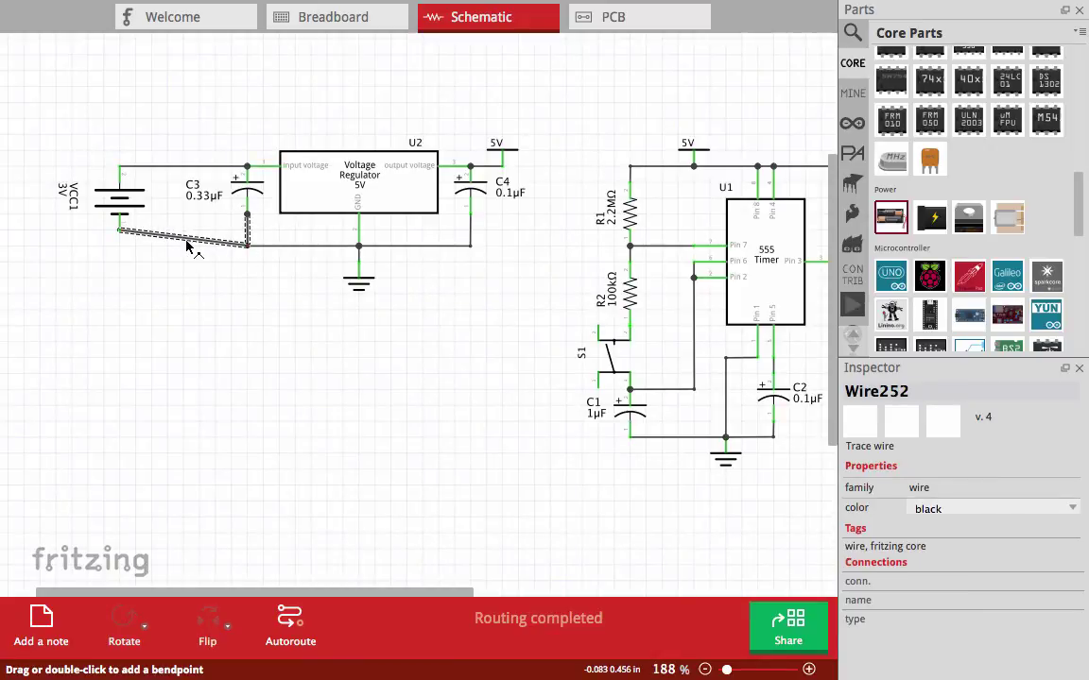
{"action": "left_click_drag", "start_coordinate": [174, 243], "coordinate": [119, 246]}
{"action": "left_click", "coordinate": [79, 186]}
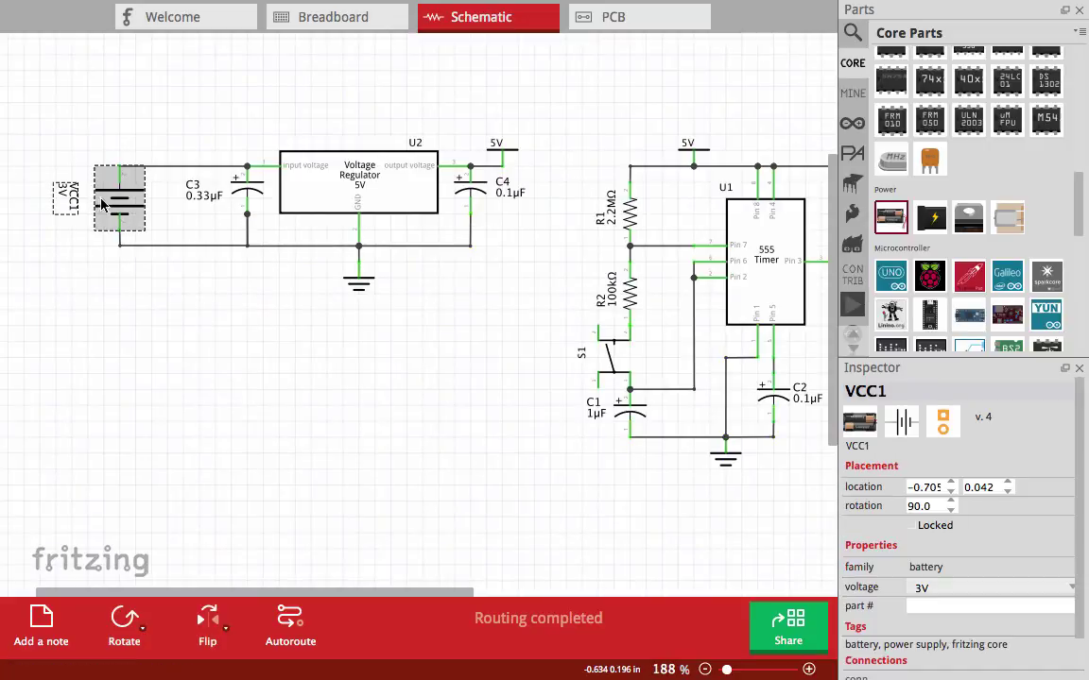
Step: Set battery VCC1's voltage to 9V and move its label to the left
{"action": "left_click", "coordinate": [945, 589]}
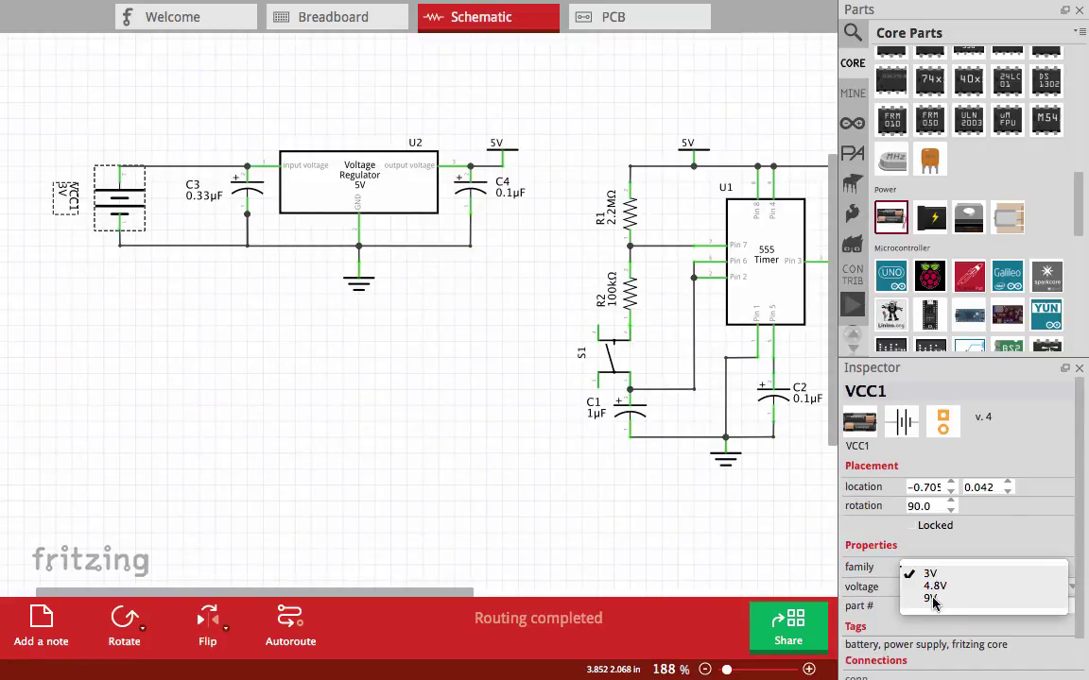
{"action": "left_click", "coordinate": [932, 601]}
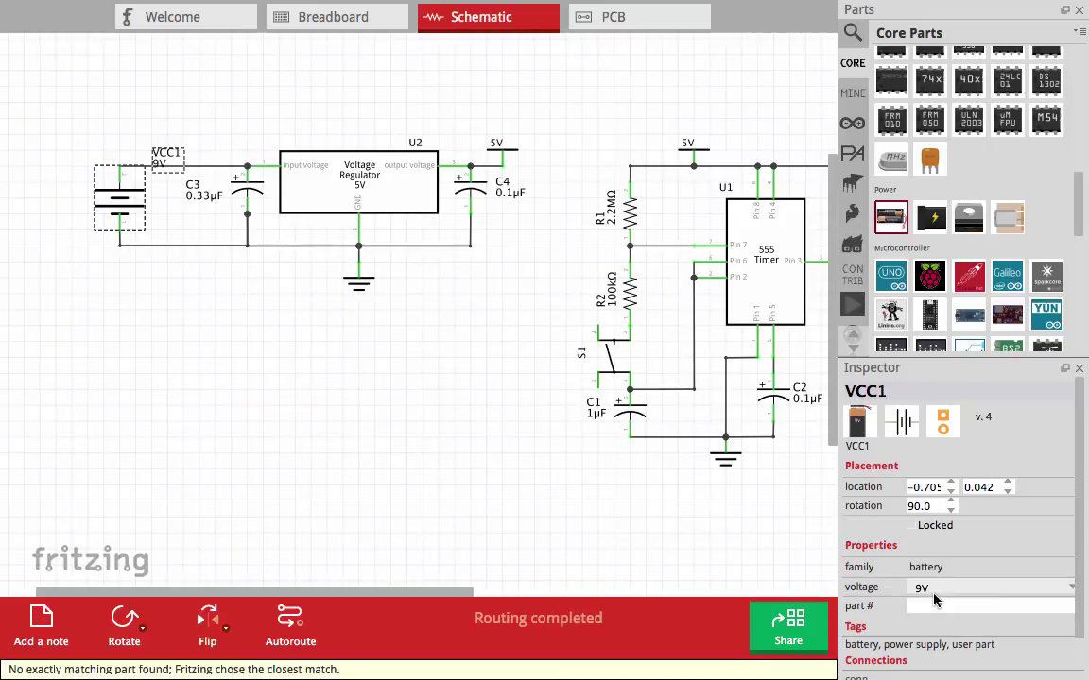
{"action": "left_click", "coordinate": [85, 269]}
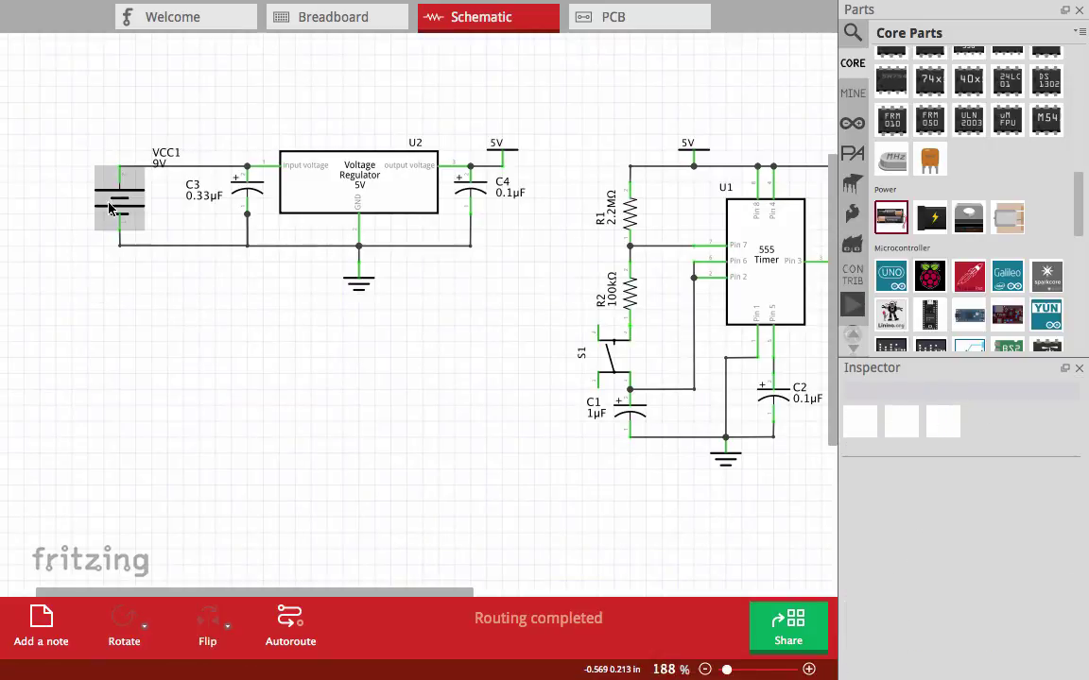
{"action": "left_click", "coordinate": [138, 178]}
{"action": "left_click_drag", "start_coordinate": [163, 156], "coordinate": [68, 197]}
{"action": "left_click", "coordinate": [145, 290]}
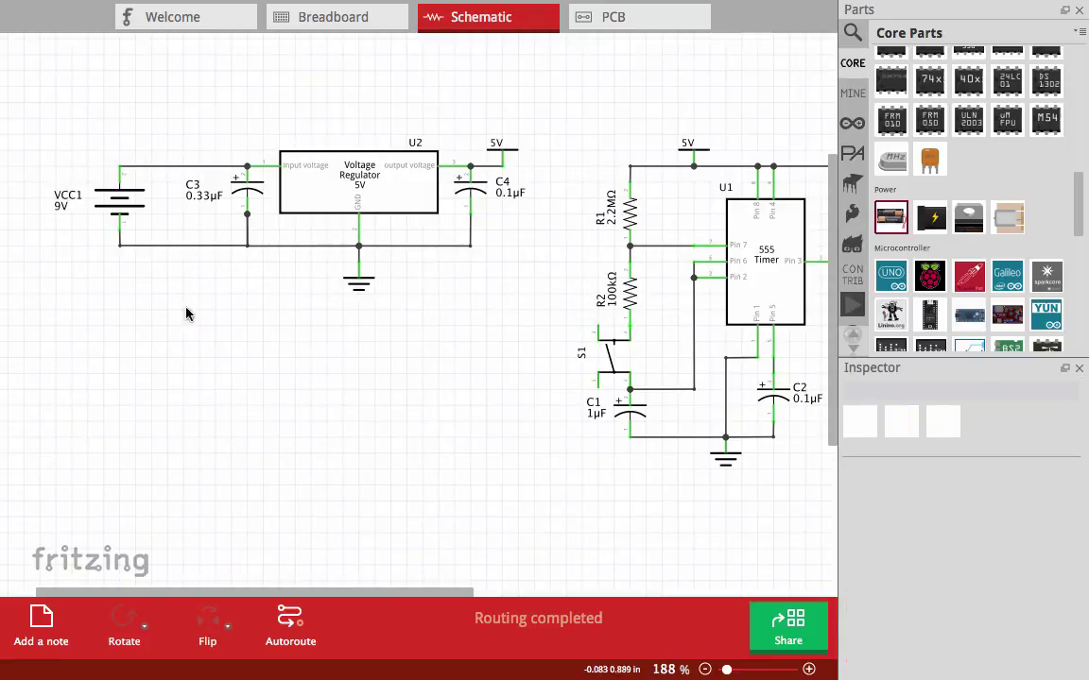
{"action": "scroll", "coordinate": [279, 357], "scroll_direction": "down", "scroll_amount": 3}
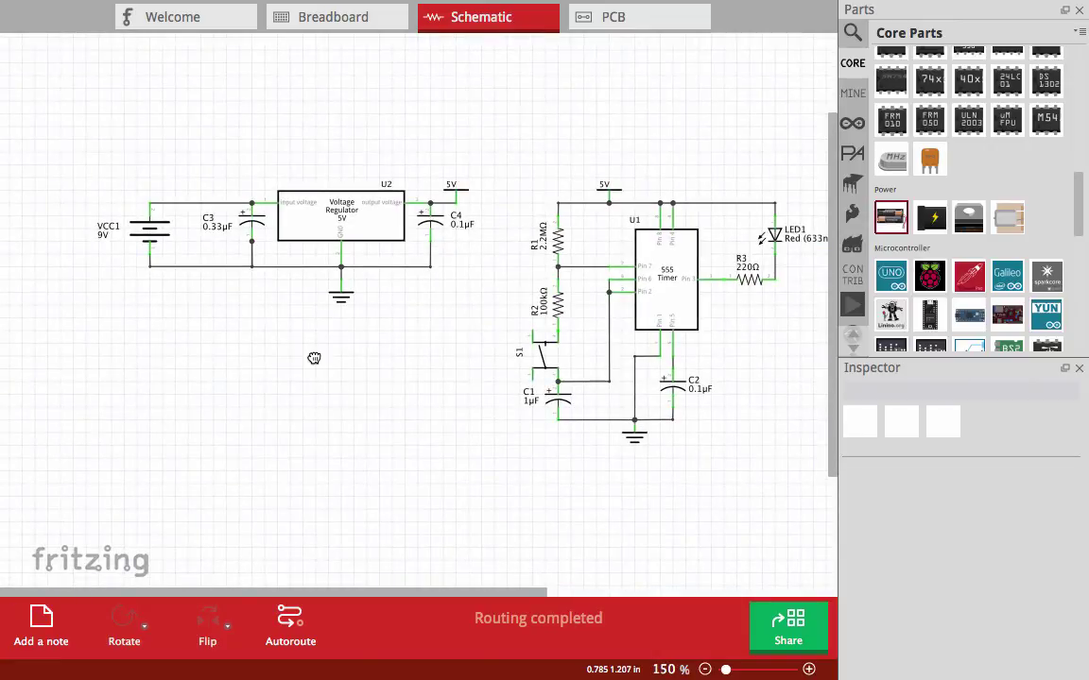
Step: Nudge battery VCC1 slightly right toward C3 and deselect it
{"action": "middle_click_drag", "start_coordinate": [316, 360], "coordinate": [297, 345]}
{"action": "left_click_drag", "start_coordinate": [139, 225], "coordinate": [155, 251]}
{"action": "left_click", "coordinate": [198, 343]}
{"action": "middle_click_drag", "start_coordinate": [343, 380], "coordinate": [296, 358]}
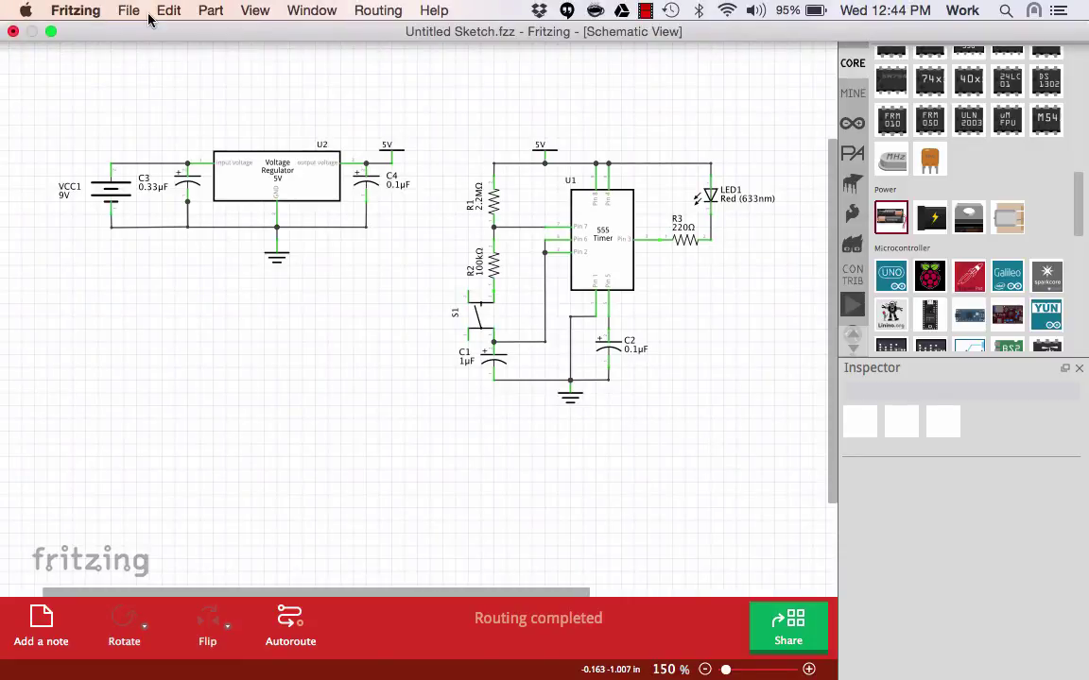
{"action": "left_click", "coordinate": [133, 14]}
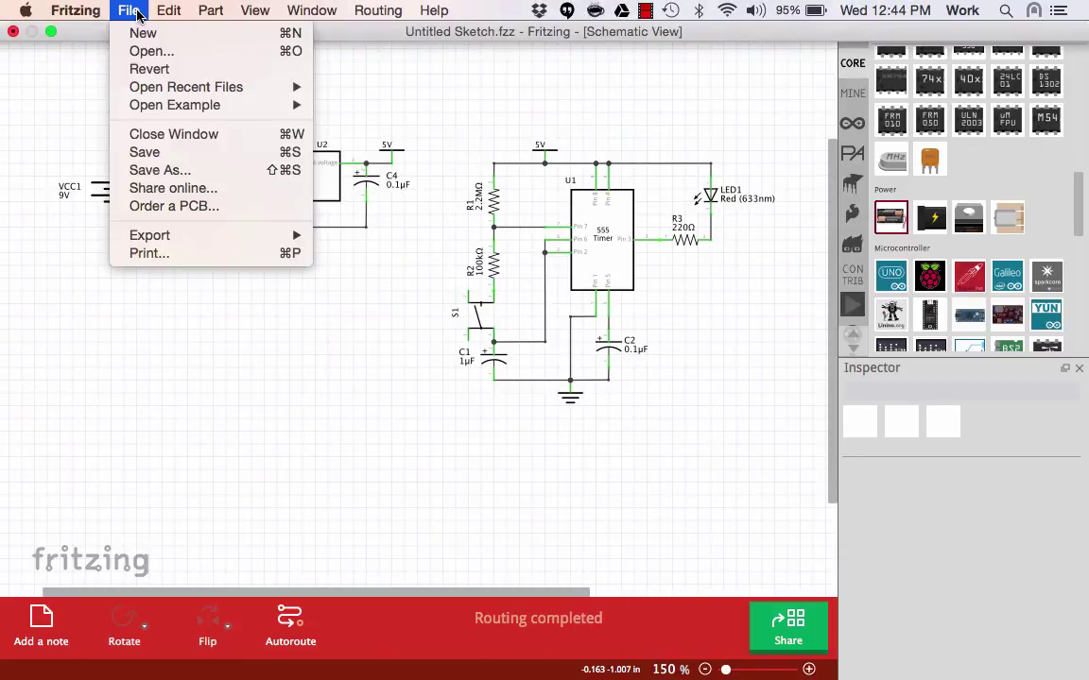
{"action": "left_click", "coordinate": [154, 154]}
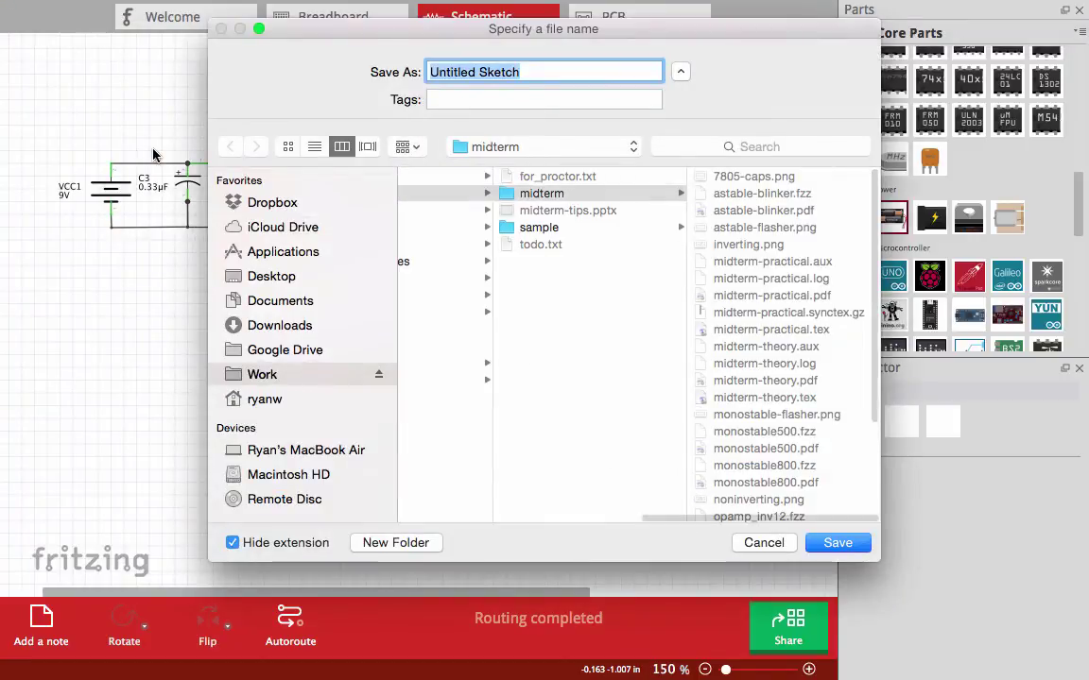
{"action": "left_click", "coordinate": [764, 543]}
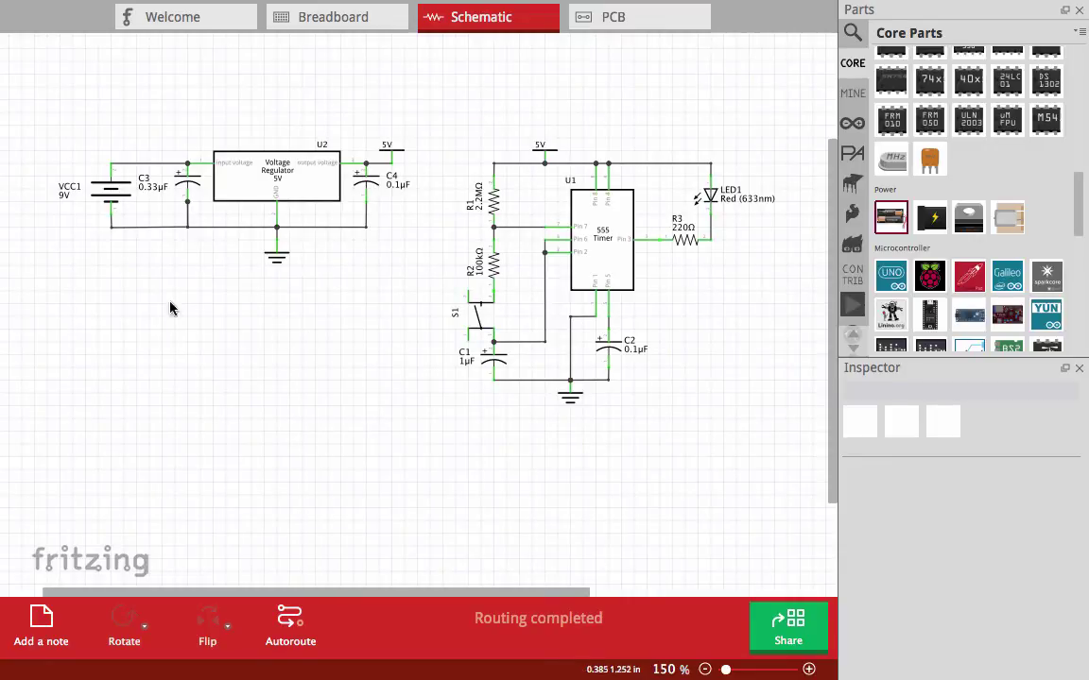
Step: Export the schematic as PDF 'Untitled Sketch_schem' into the Documents folder
{"action": "mouse_move", "coordinate": [75, 3]}
{"action": "left_click", "coordinate": [129, 9]}
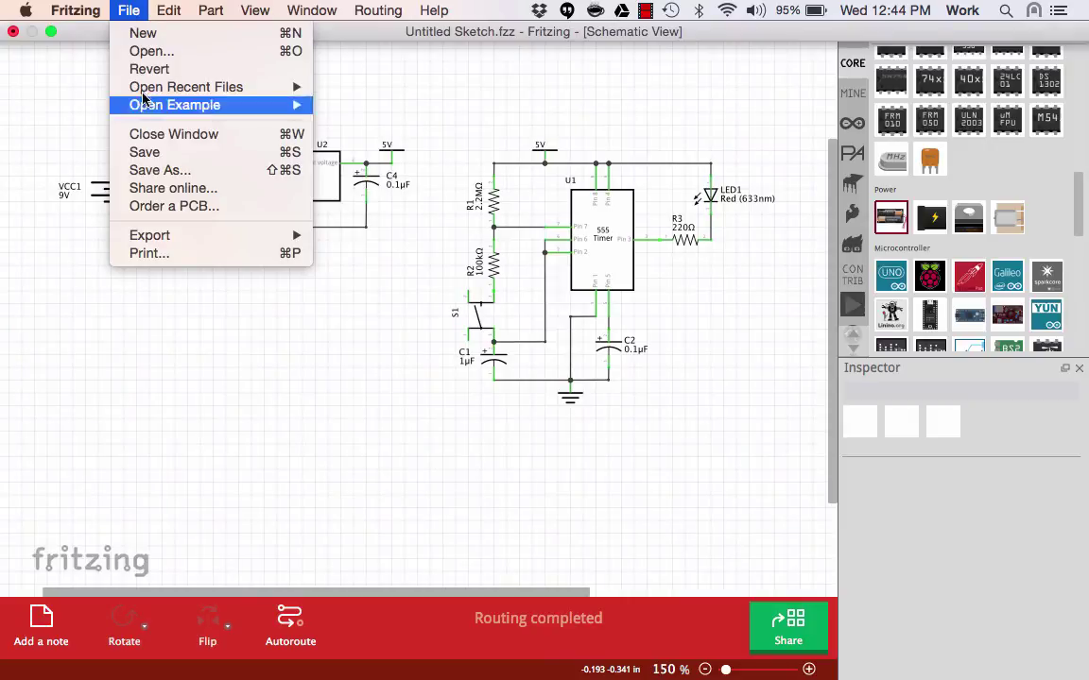
{"action": "mouse_move", "coordinate": [168, 239]}
{"action": "mouse_move", "coordinate": [359, 244]}
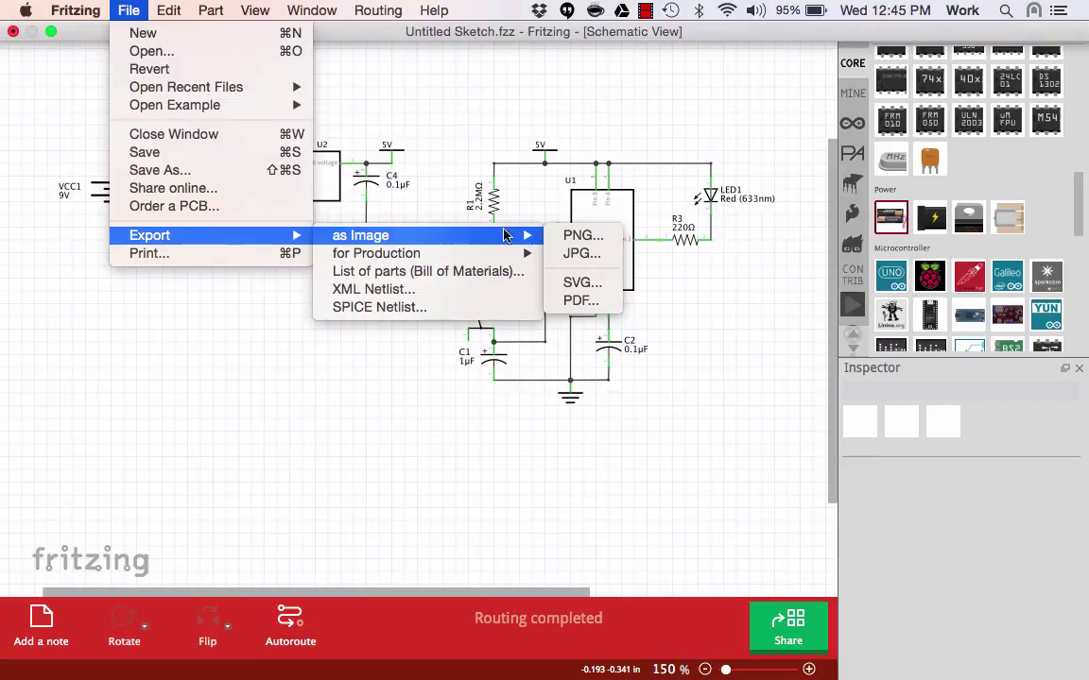
{"action": "left_click", "coordinate": [577, 302]}
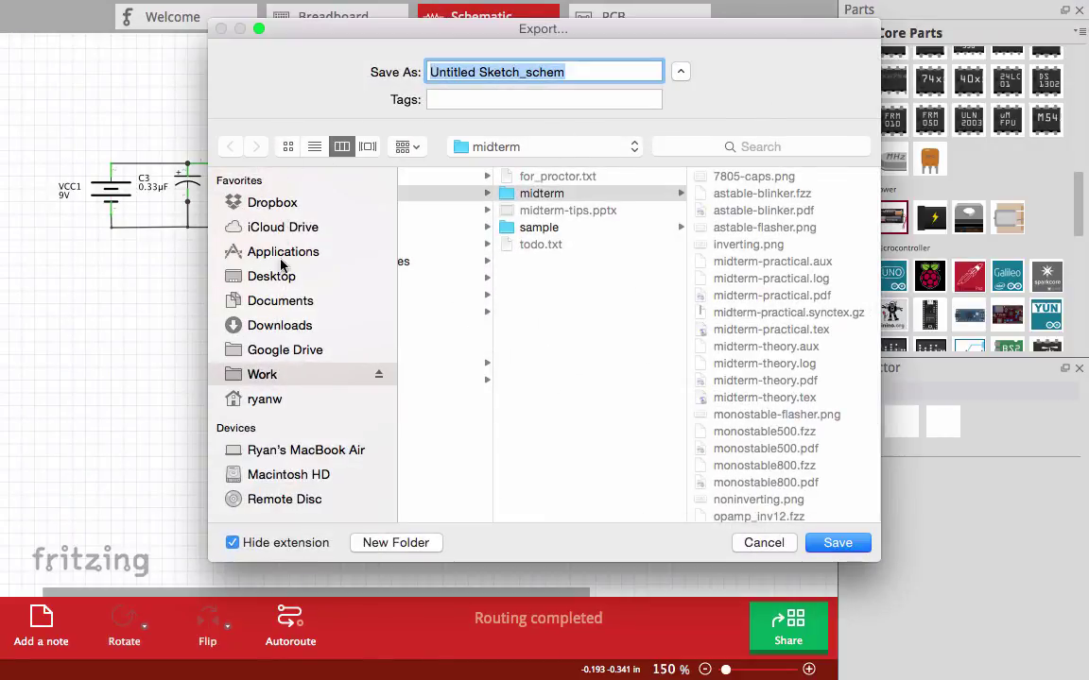
{"action": "left_click", "coordinate": [275, 305]}
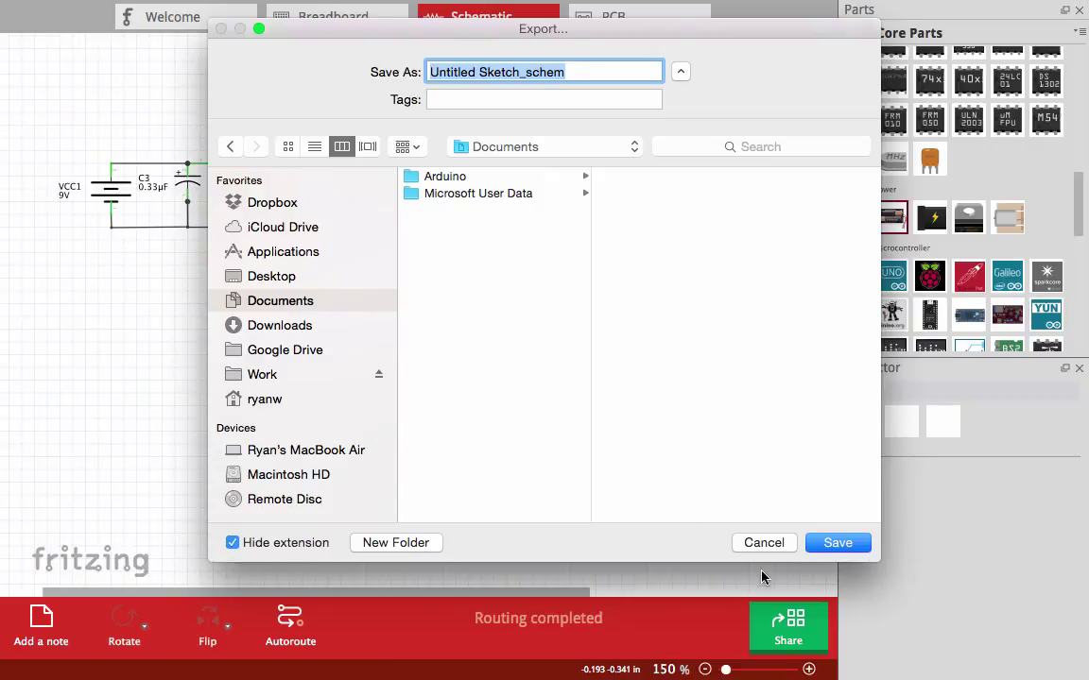
{"action": "left_click", "coordinate": [838, 542]}
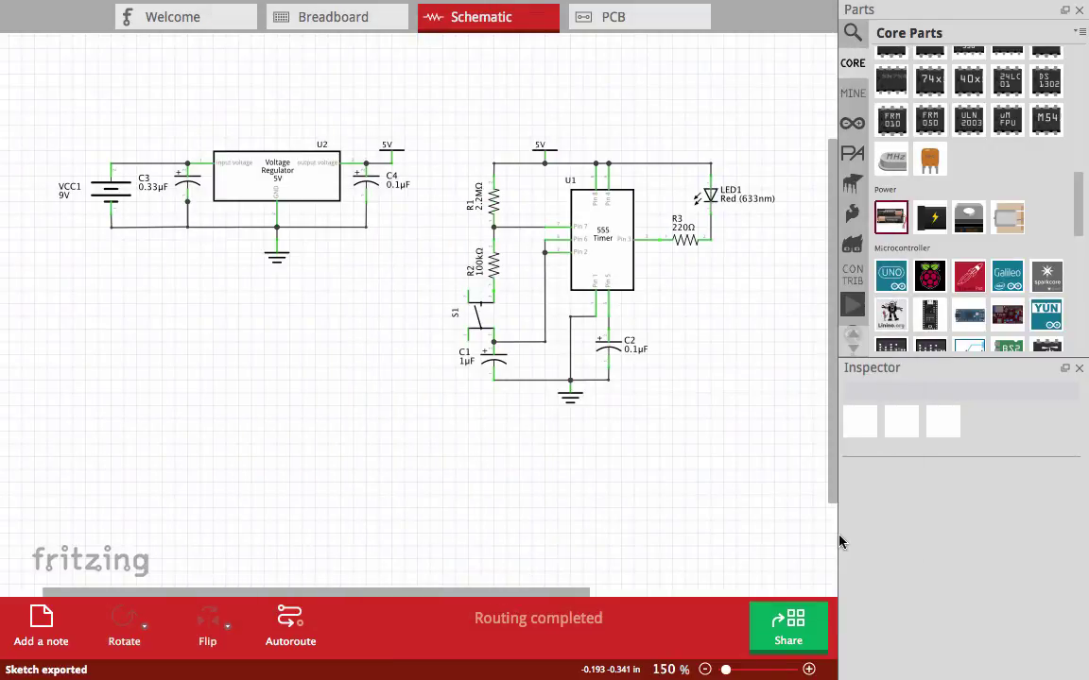